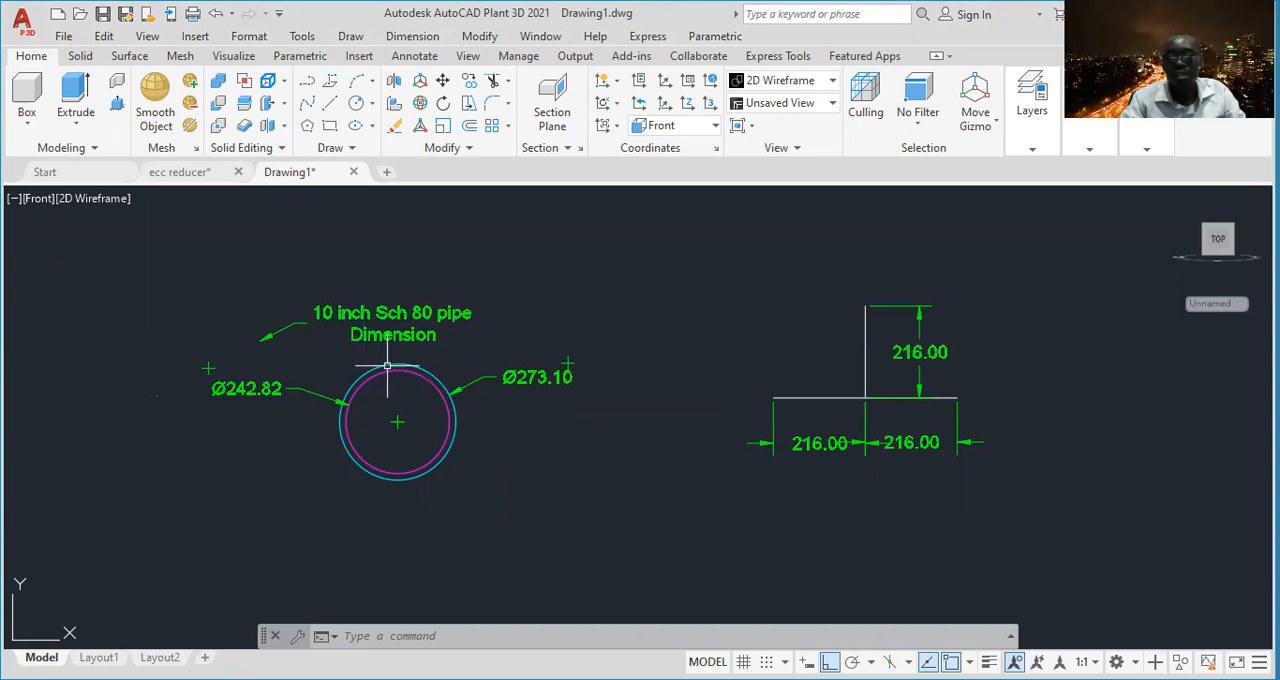
- Examine the 10 inch Sch 80 pipe diameters and the dimensioned tee centerlines beside them
scroll(383, 392, up, 2)
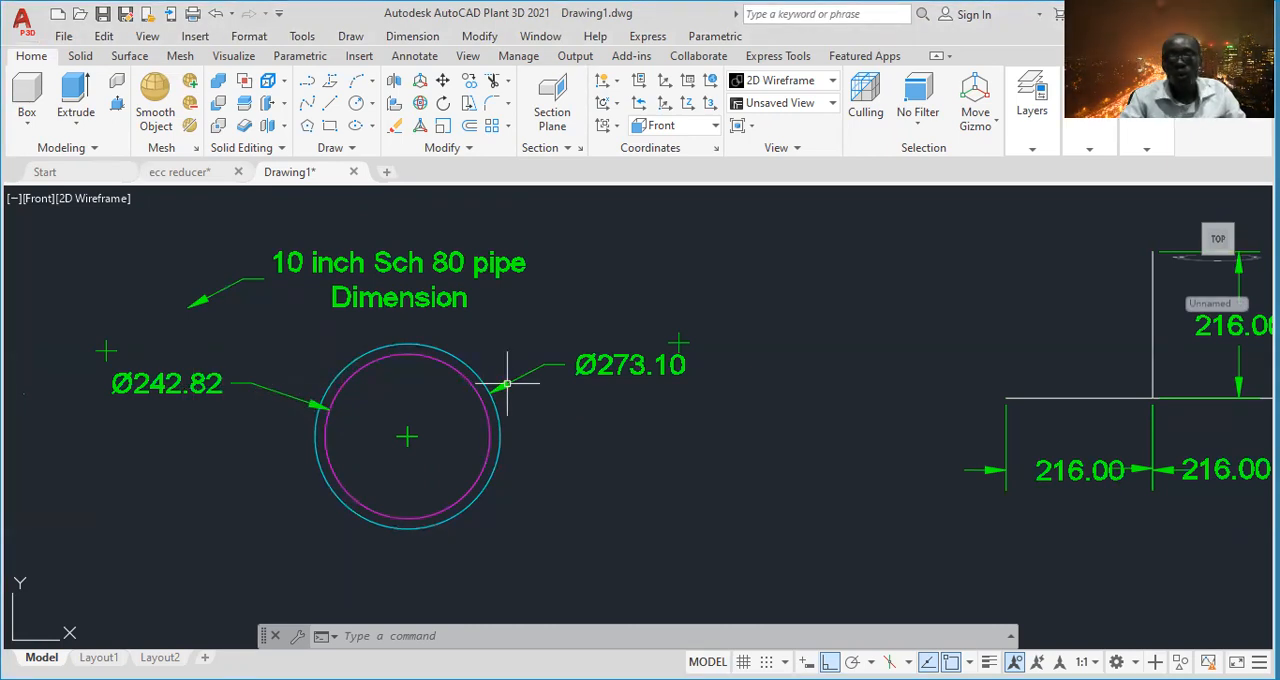
scroll(508, 380, down, 3)
scroll(614, 400, up, 1)
scroll(800, 388, up, 4)
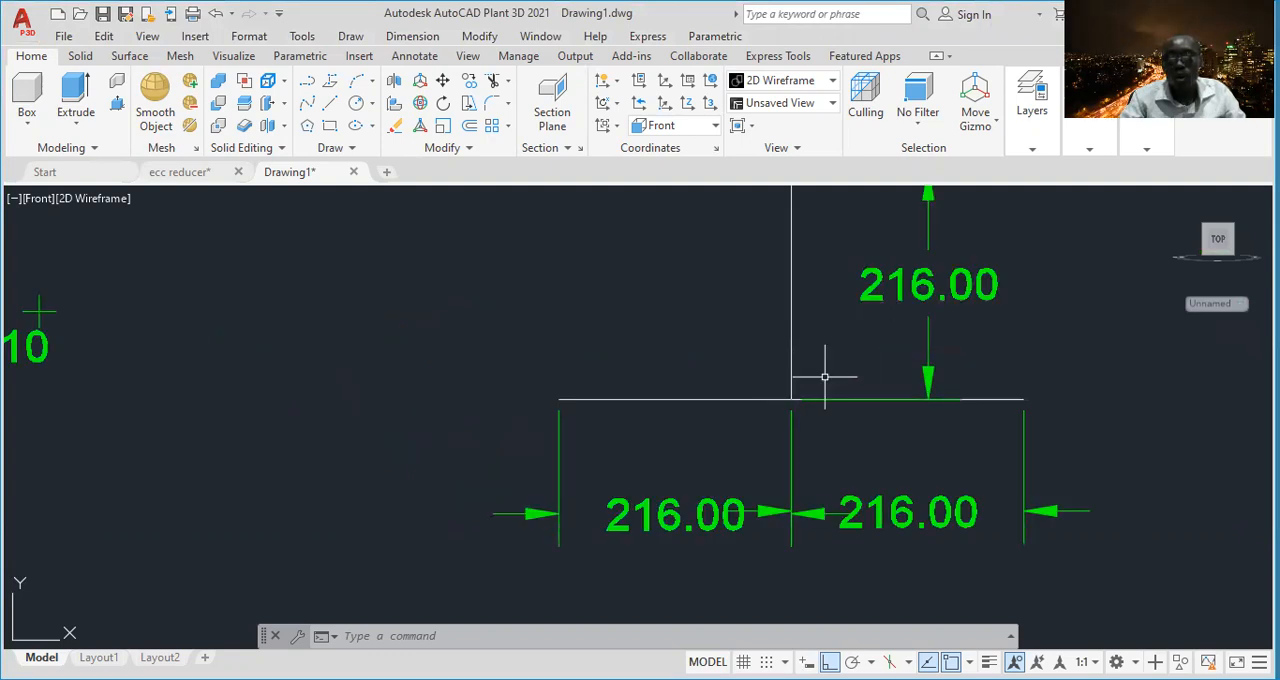
scroll(826, 373, down, 2)
middle_drag(826, 371, 813, 400)
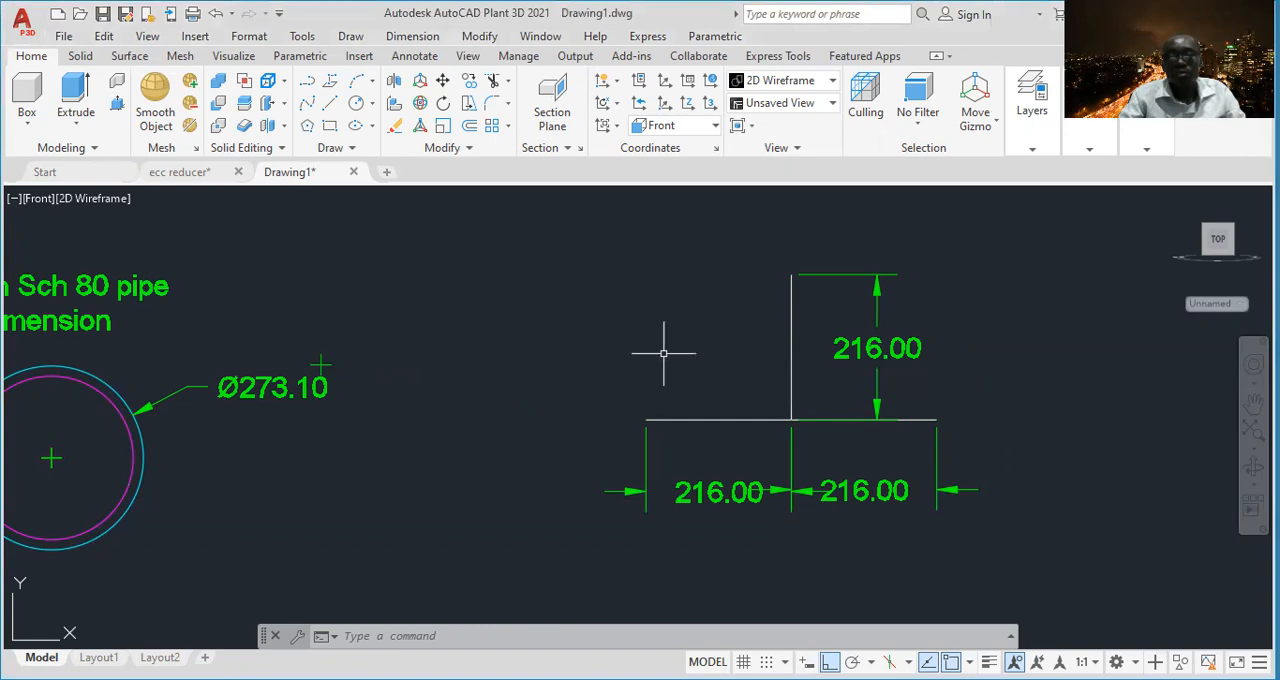
click(806, 346)
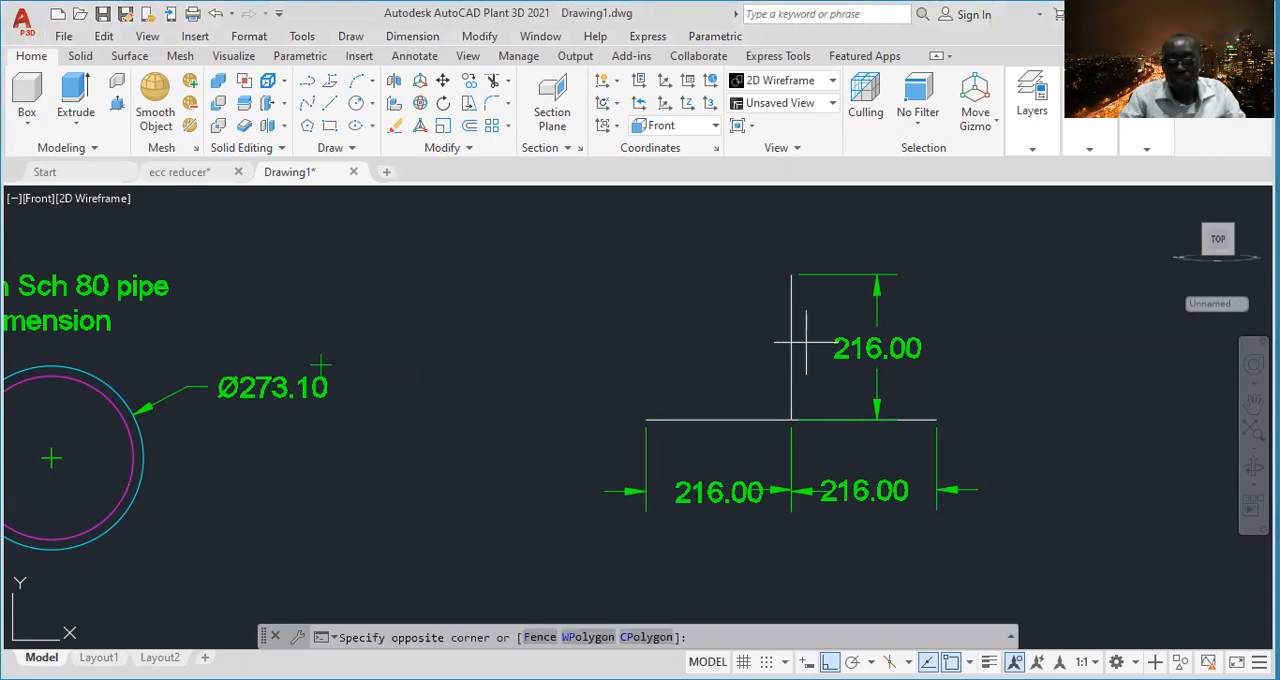
click(740, 362)
scroll(694, 429, down, 3)
middle_drag(694, 429, 664, 341)
key(Escape)
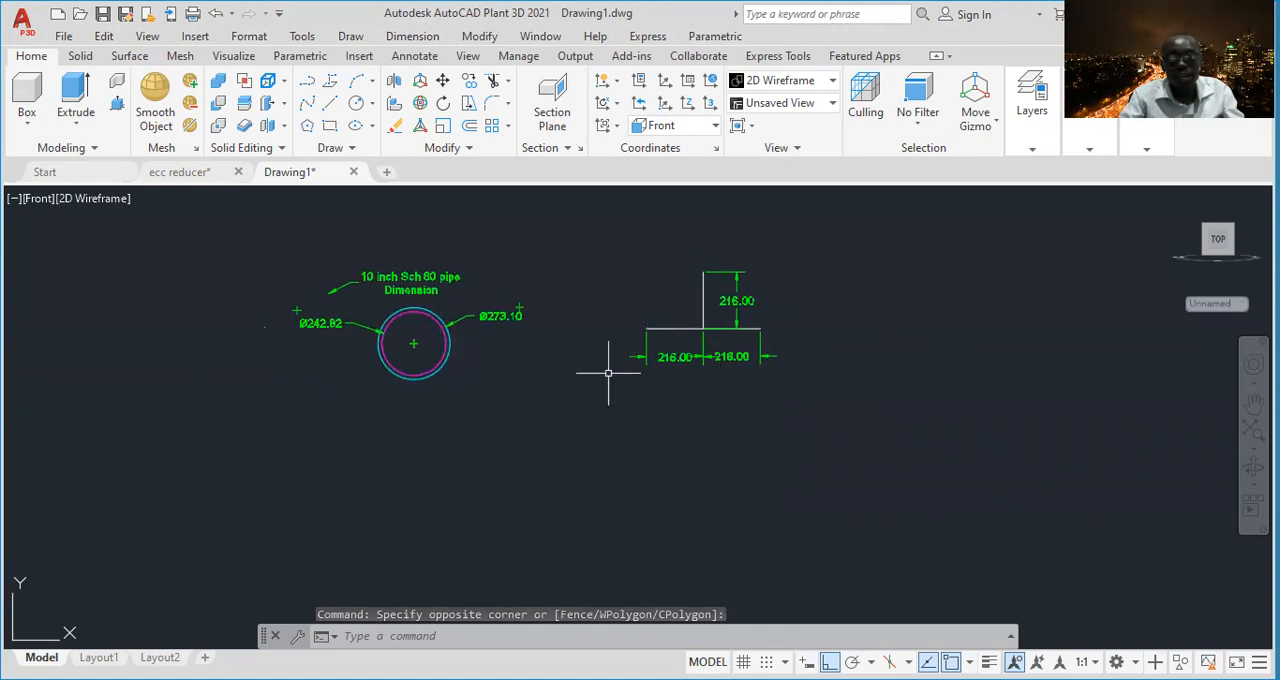
- Draw a 216-unit horizontal line in the empty area below the dimensioned pipe circles and tee centerlines
scroll(748, 349, up, 2)
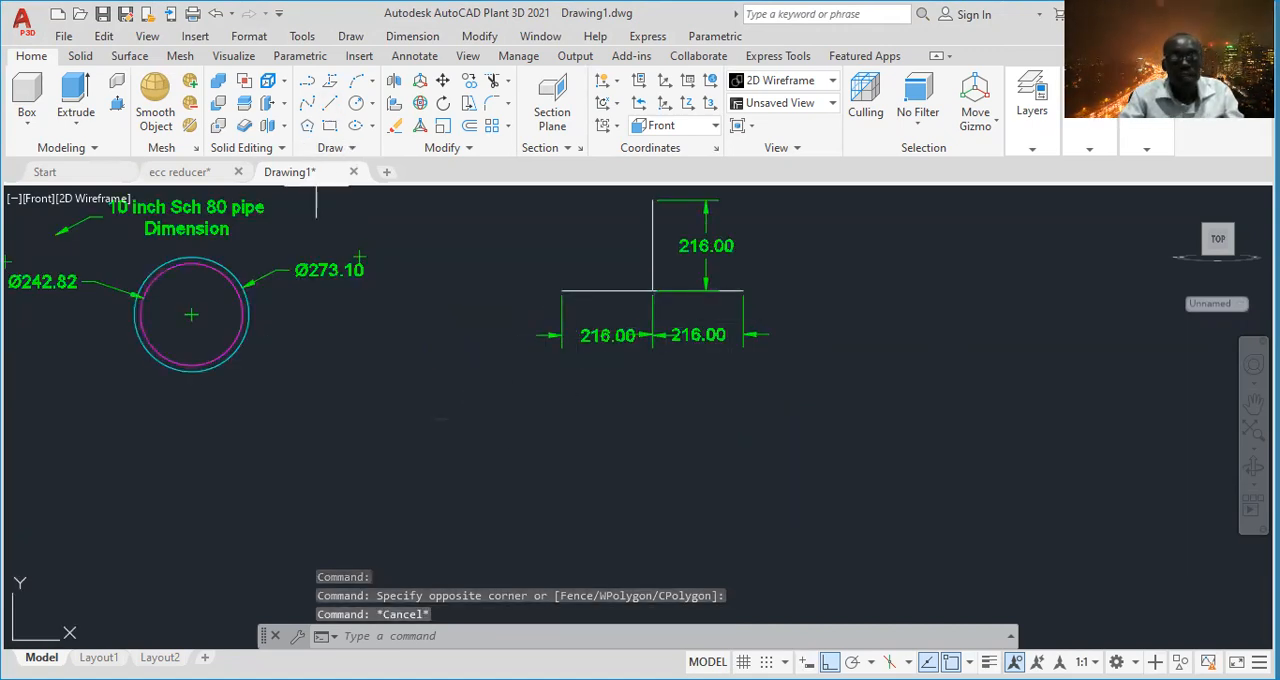
text(l)
key(Return)
click(314, 482)
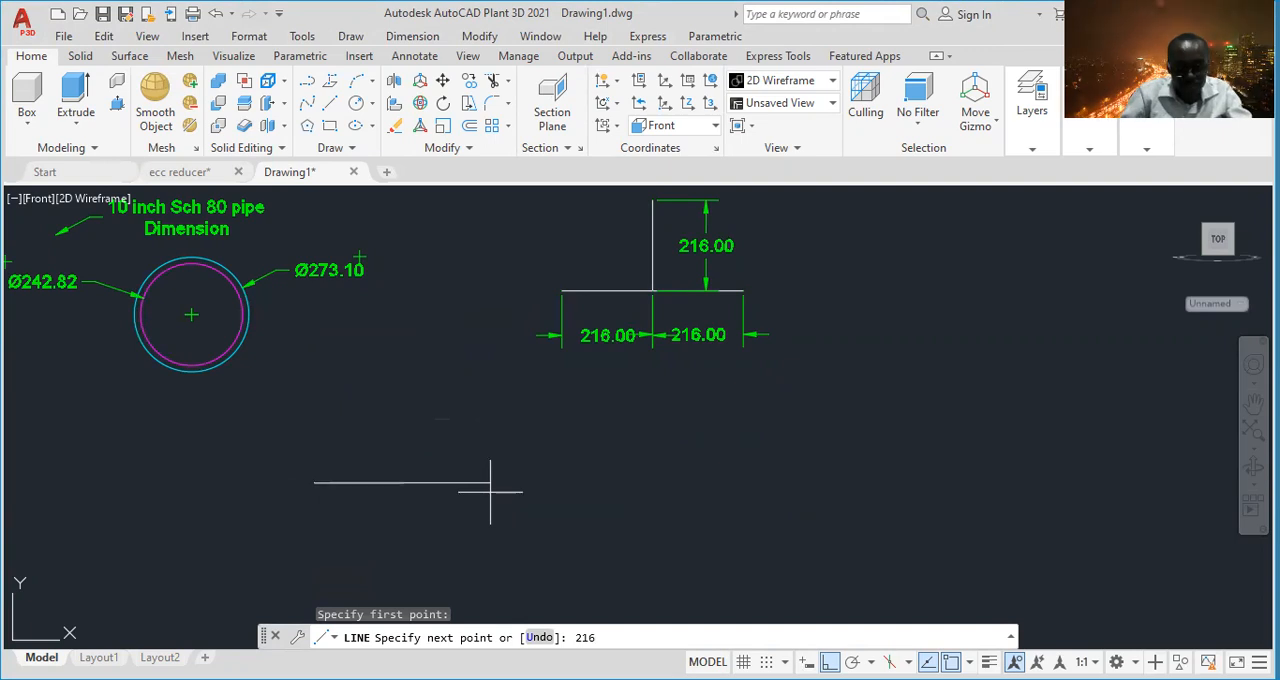
key(Return)
key(Return)
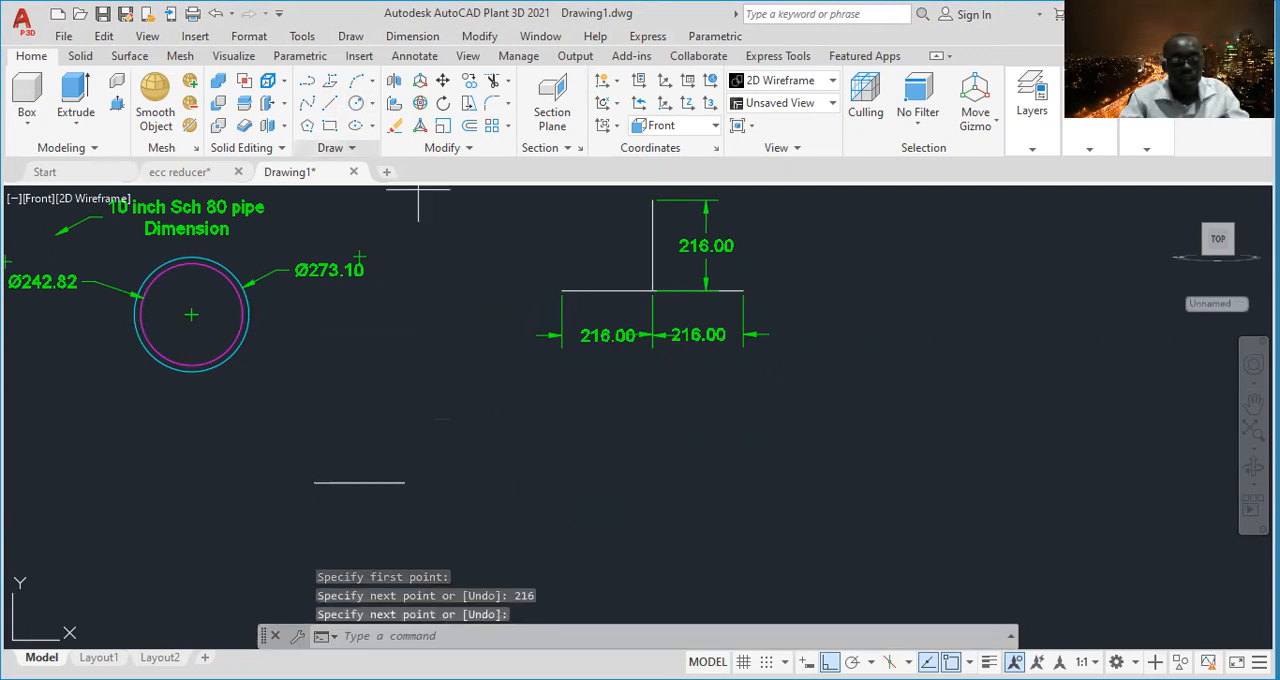
- Extend the centerline with a second horizontal line of 216 units, starting at the first line's right end
click(331, 104)
scroll(380, 480, up, 4)
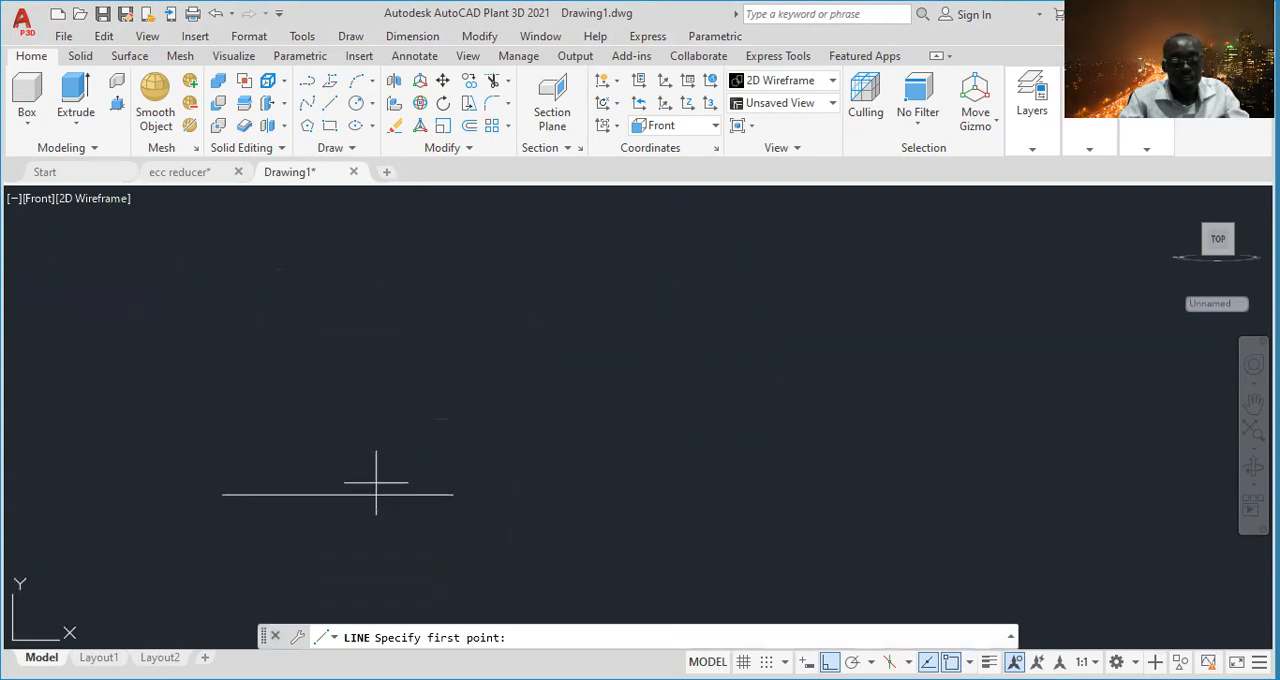
click(453, 494)
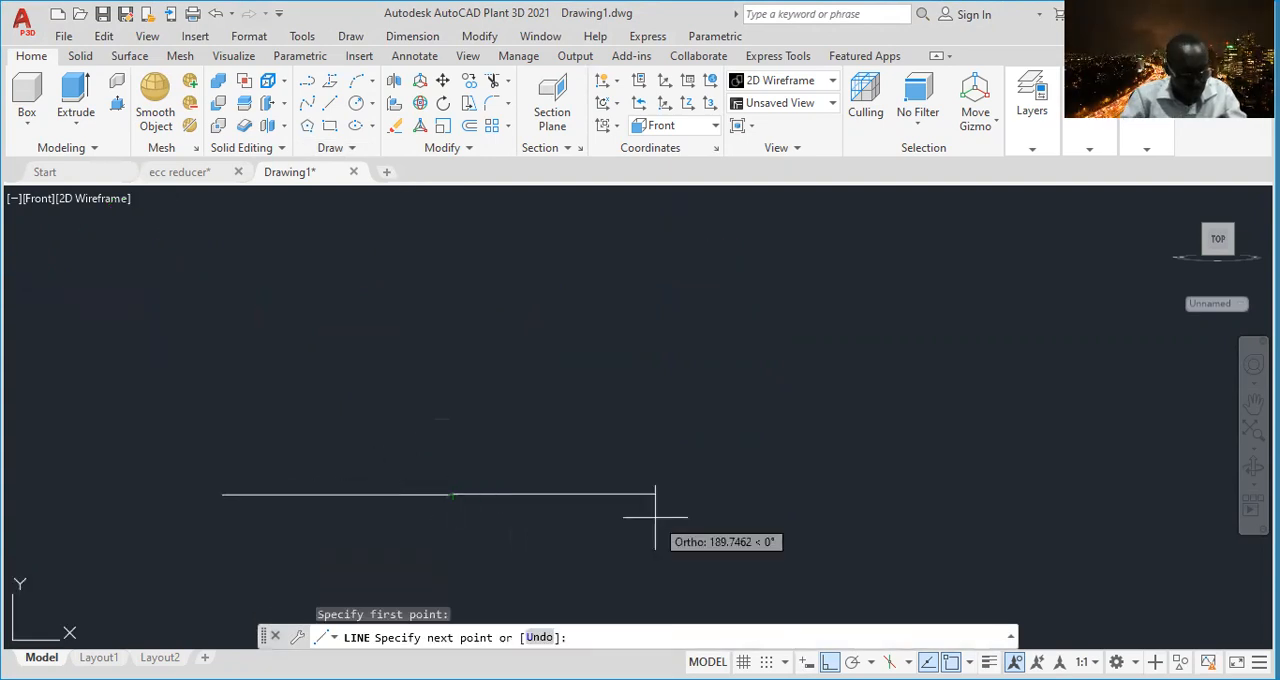
key(Return)
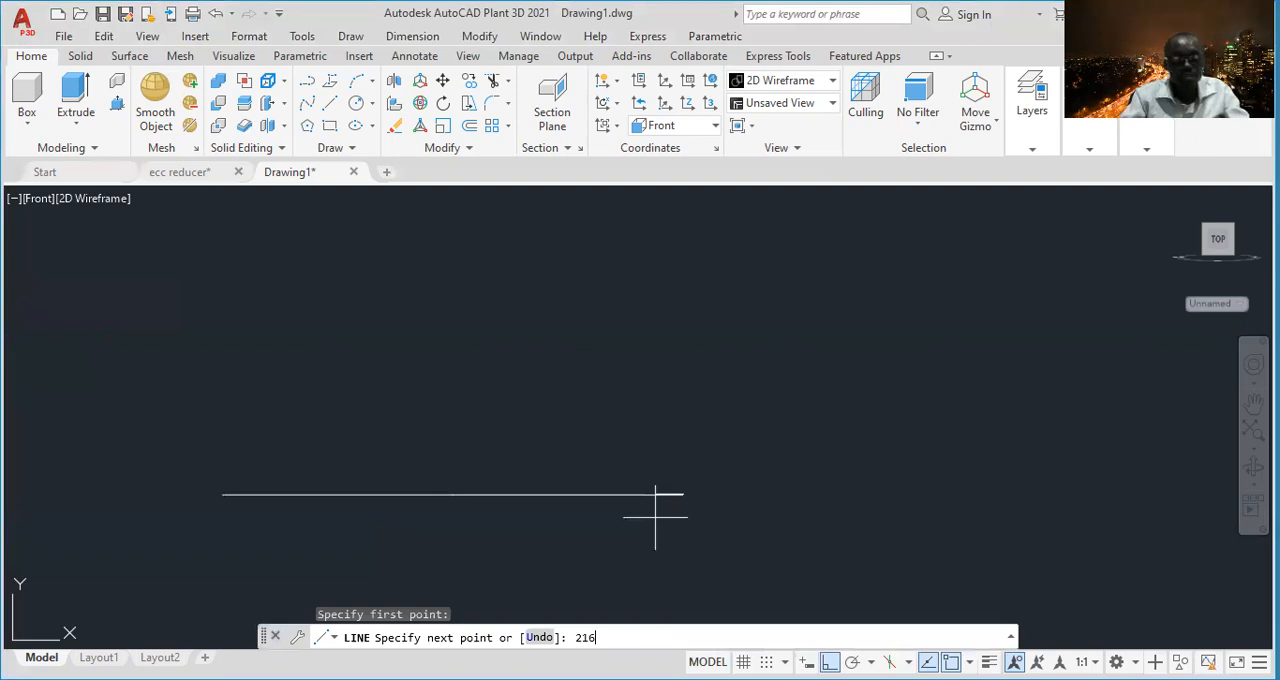
key(Return)
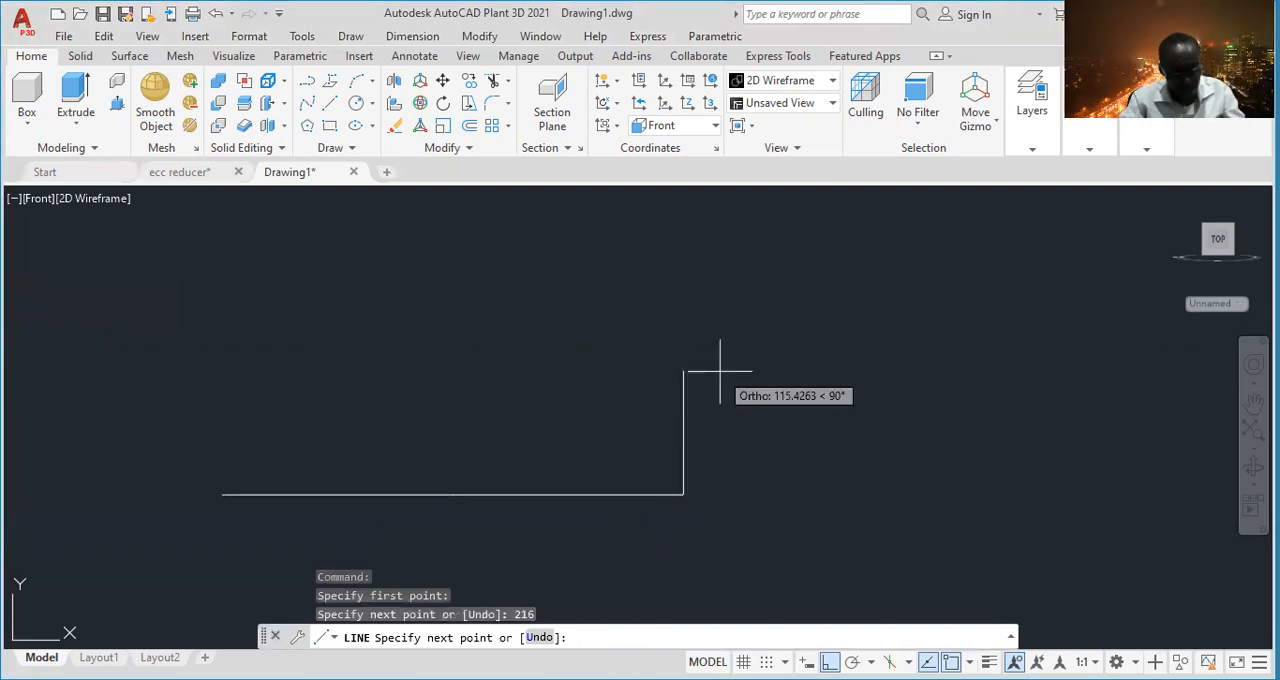
key(Escape)
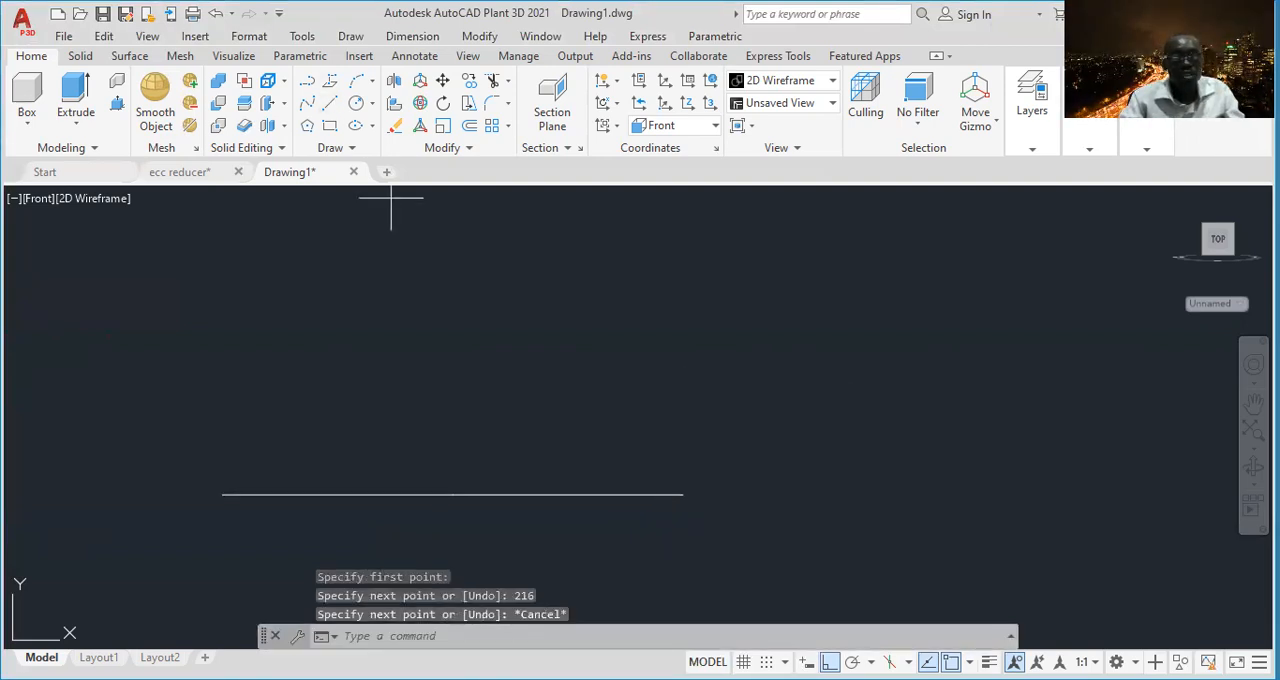
- Draw a vertical line 216 units upward from the point where the two horizontal lines meet
key(Return)
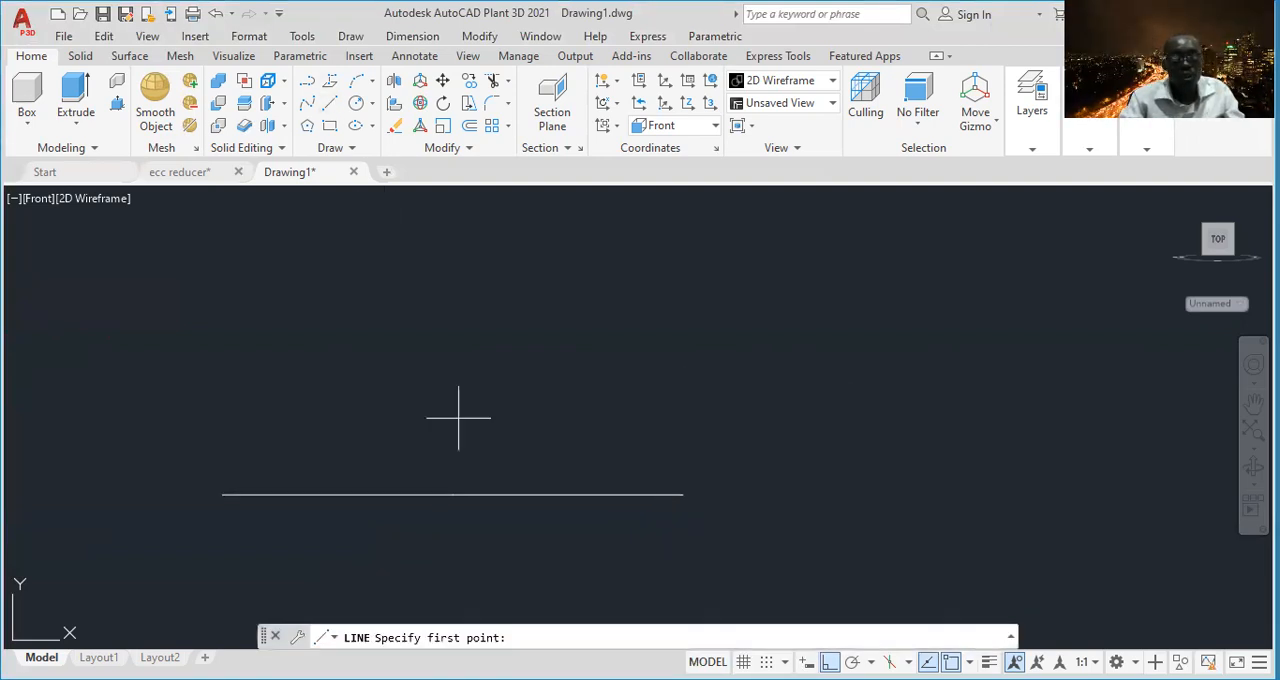
click(417, 494)
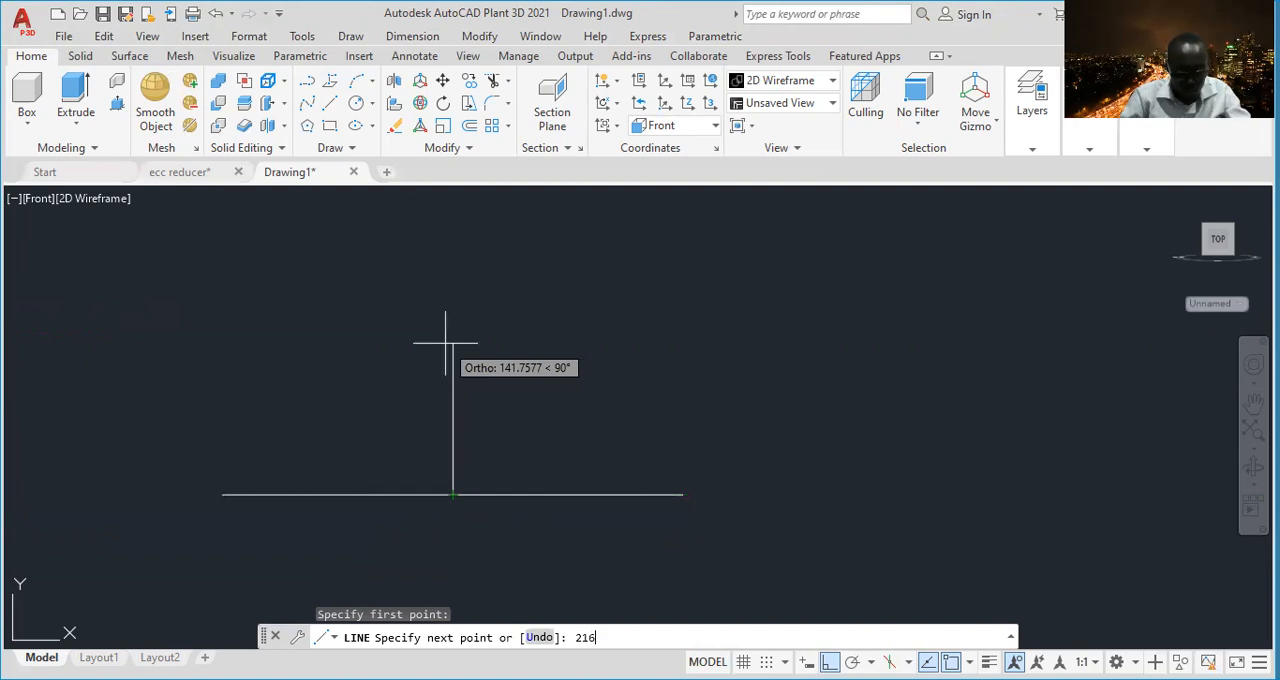
key(Return)
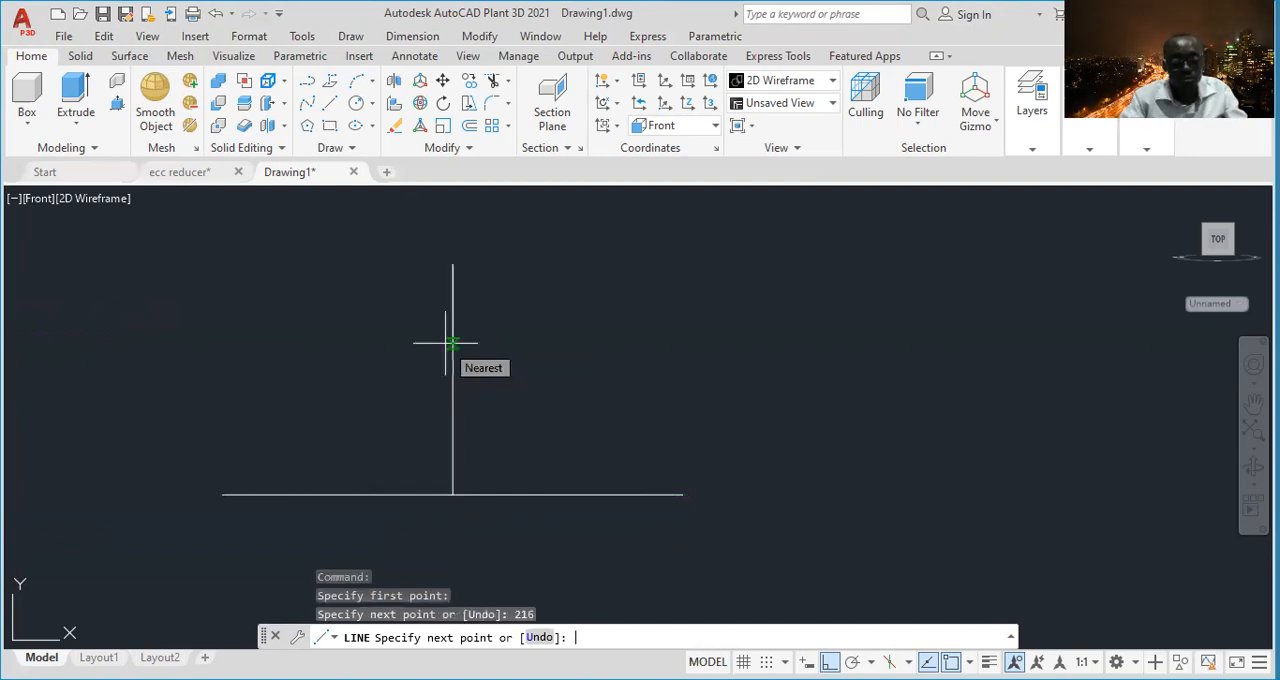
key(Escape)
scroll(560, 366, down, 3)
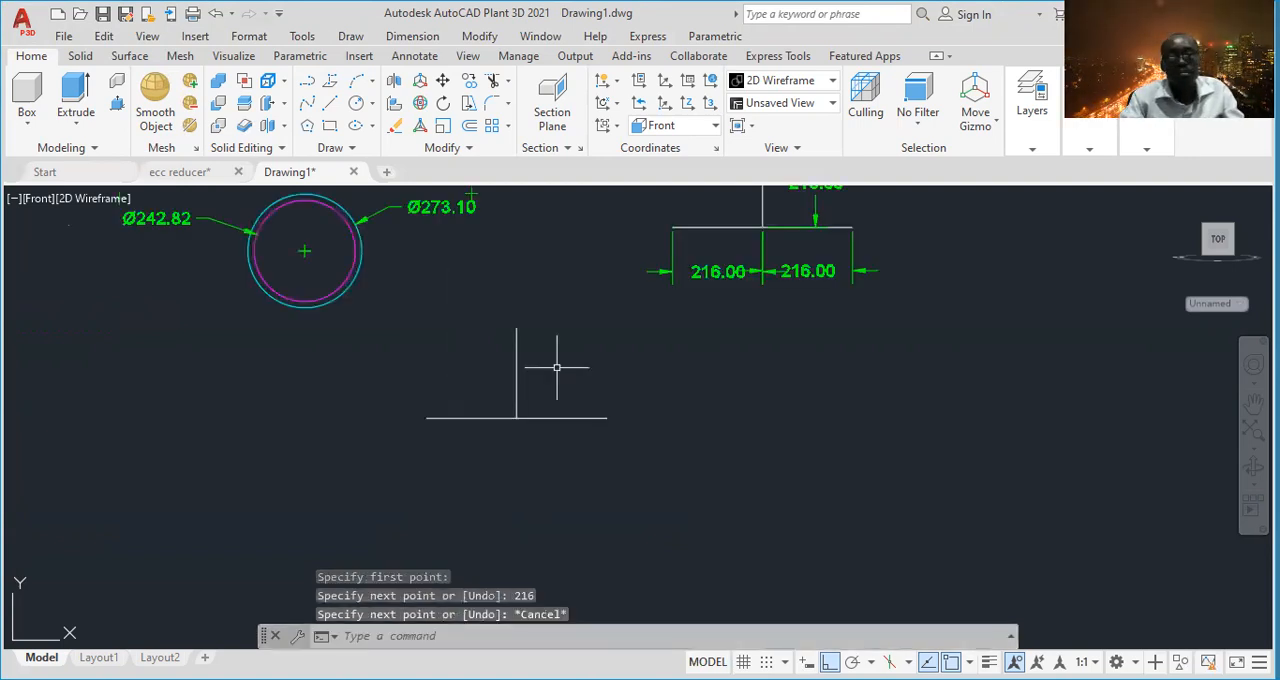
- Check which workspace is active in the list of available workspaces
scroll(594, 417, up, 1)
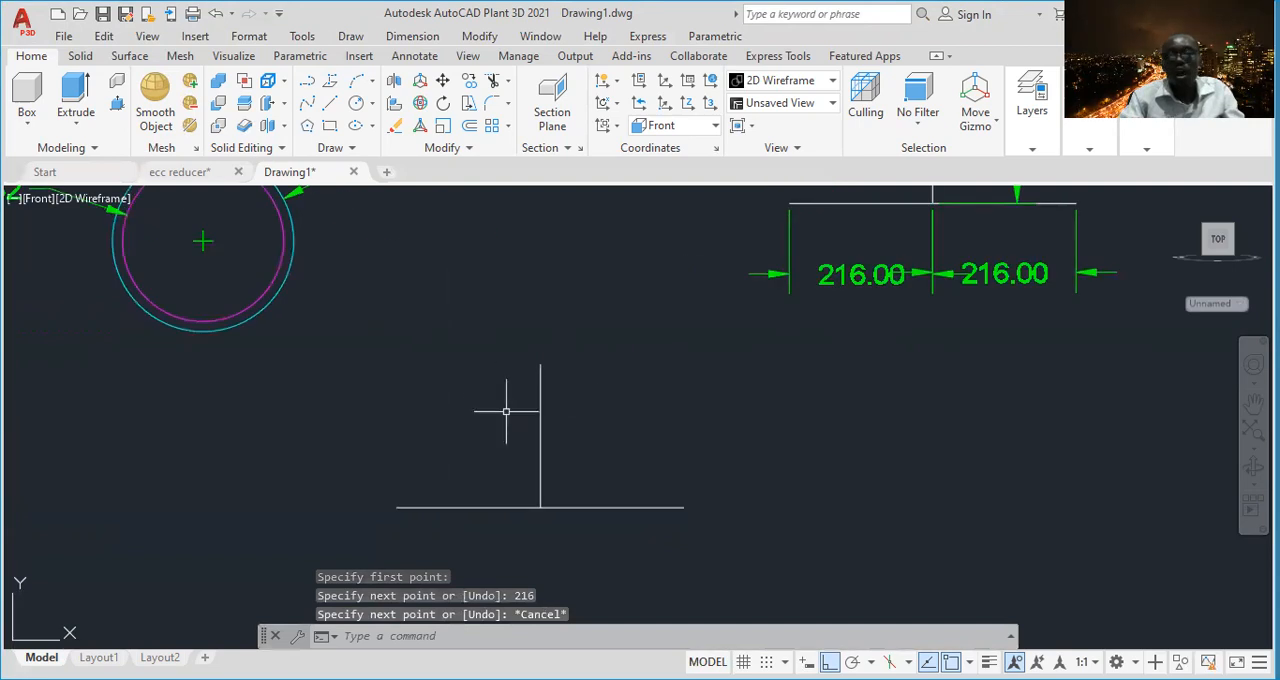
scroll(525, 432, up, 4)
middle_drag(627, 466, 616, 408)
scroll(616, 404, down, 2)
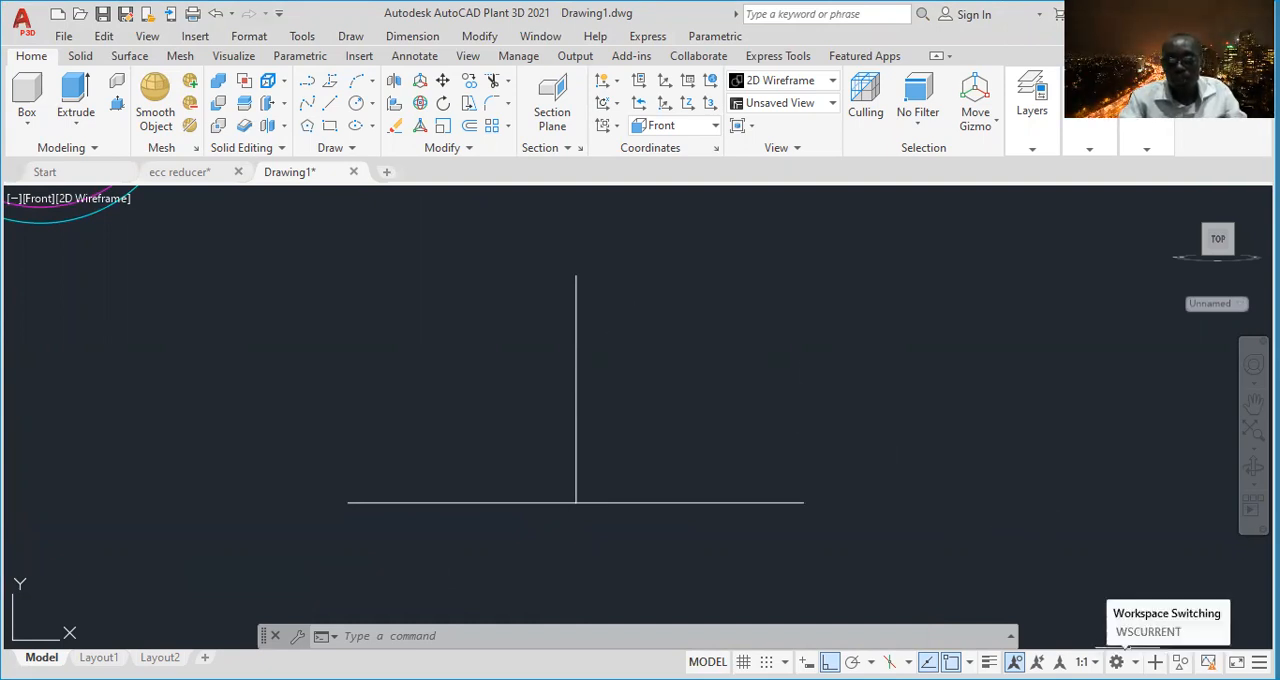
click(1117, 662)
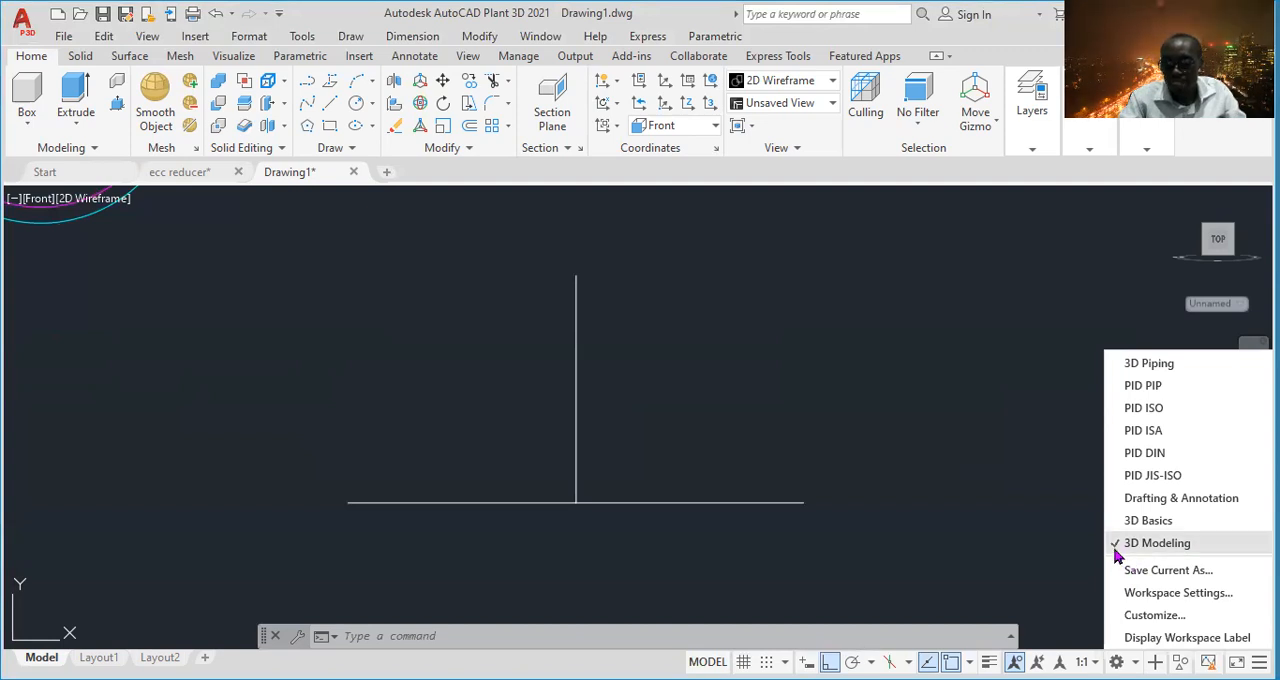
click(942, 468)
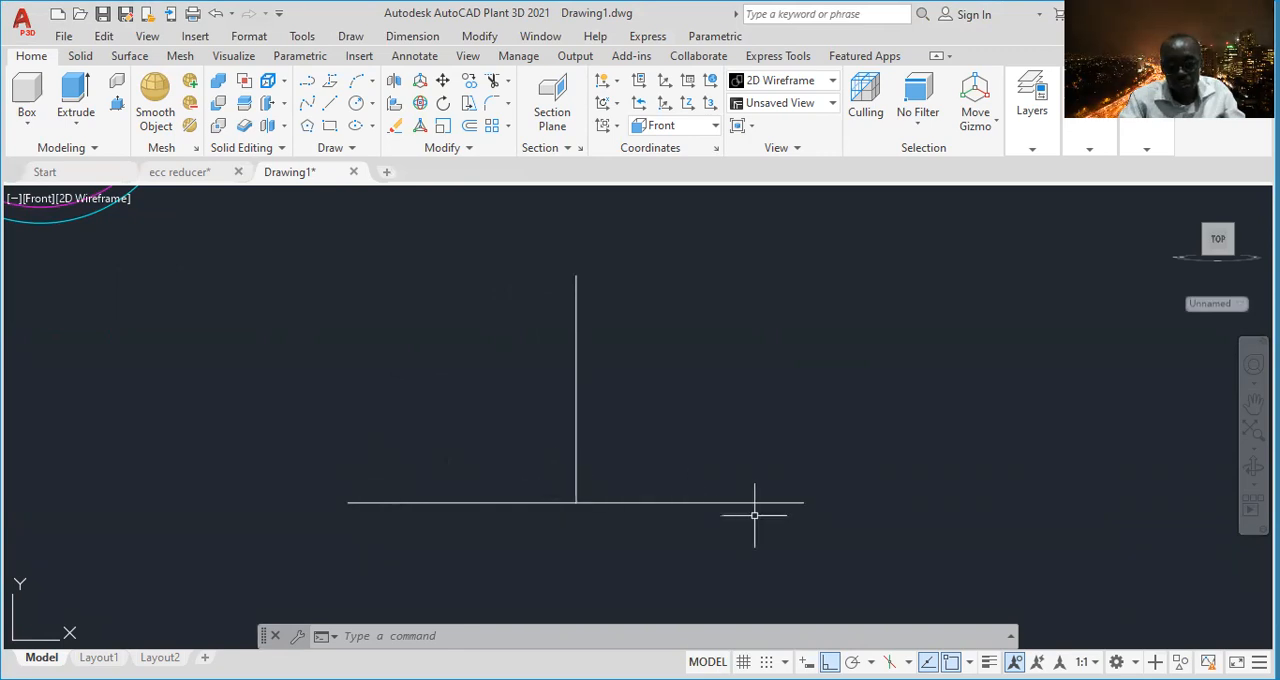
- Compare the dimensioned tee centerlines with the newly drawn set below
scroll(546, 247, down, 4)
middle_drag(546, 247, 482, 440)
scroll(743, 283, up, 2)
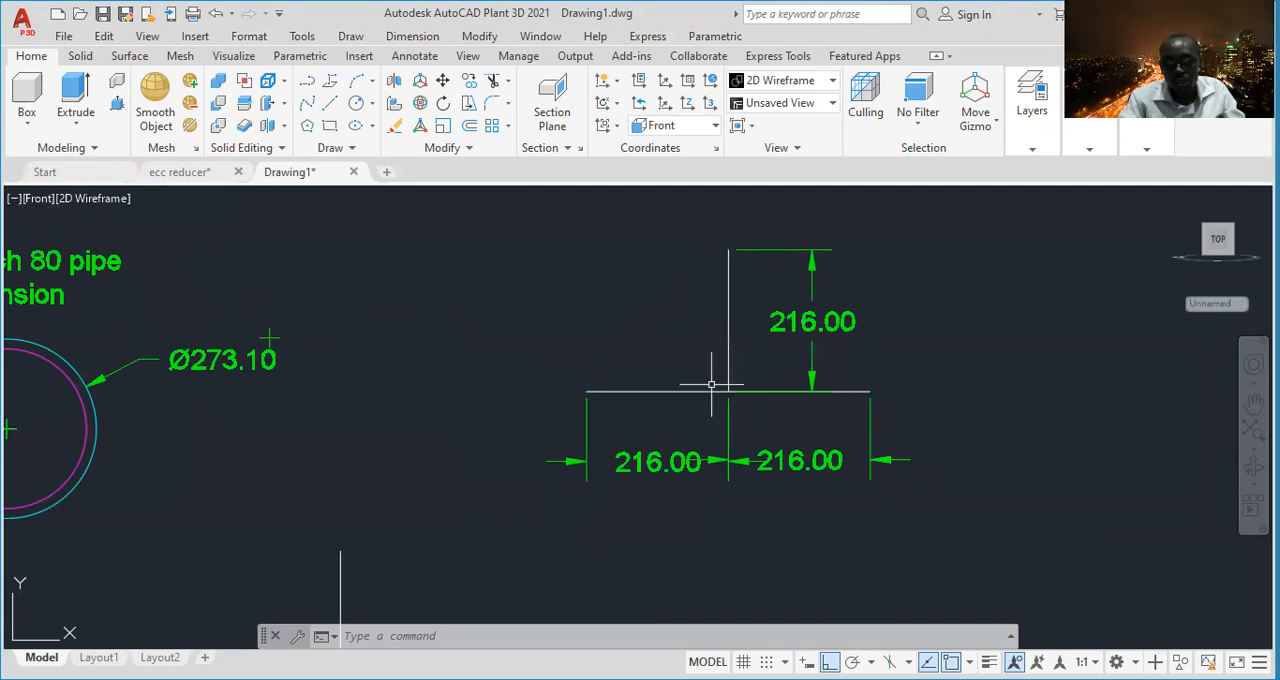
scroll(500, 364, down, 4)
scroll(501, 445, up, 4)
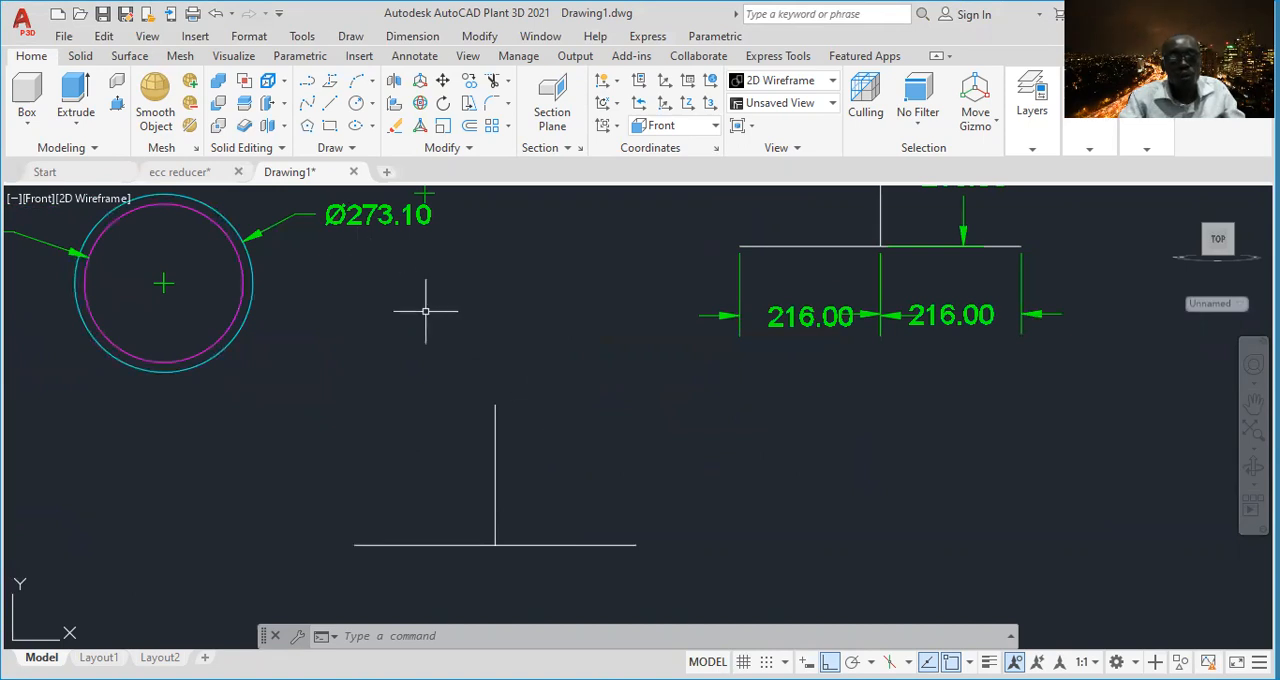
scroll(434, 300, down, 4)
scroll(481, 326, up, 4)
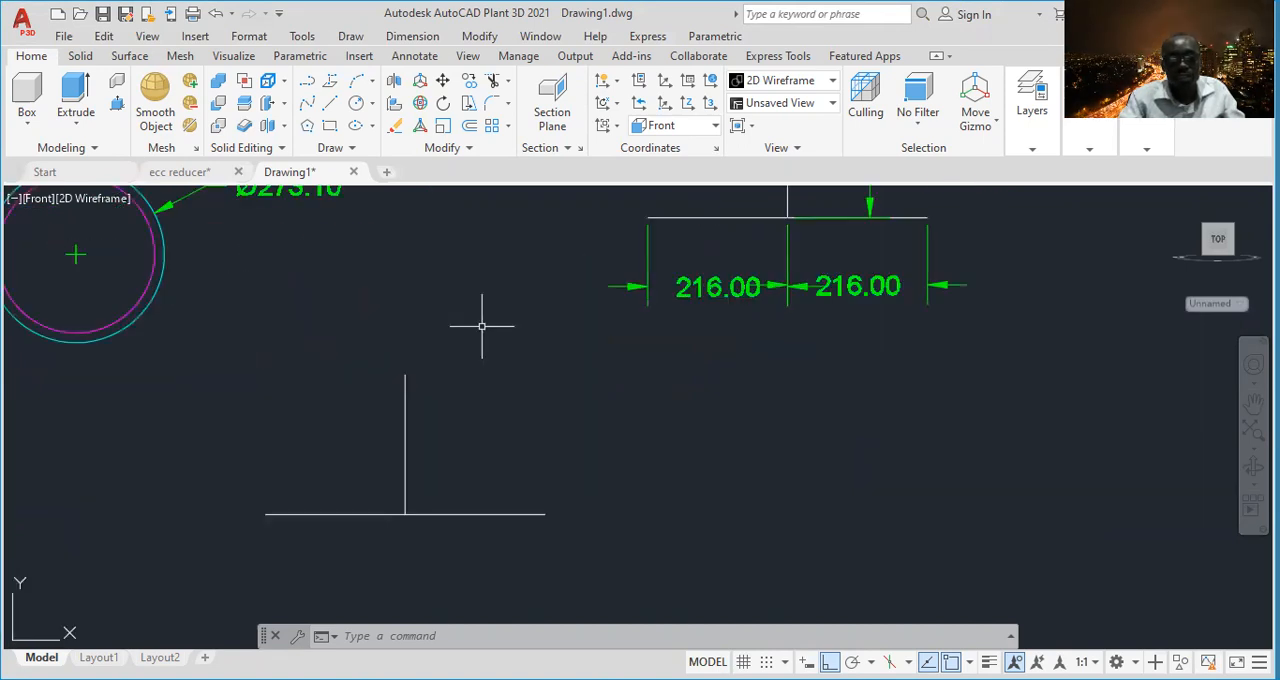
click(543, 356)
click(200, 548)
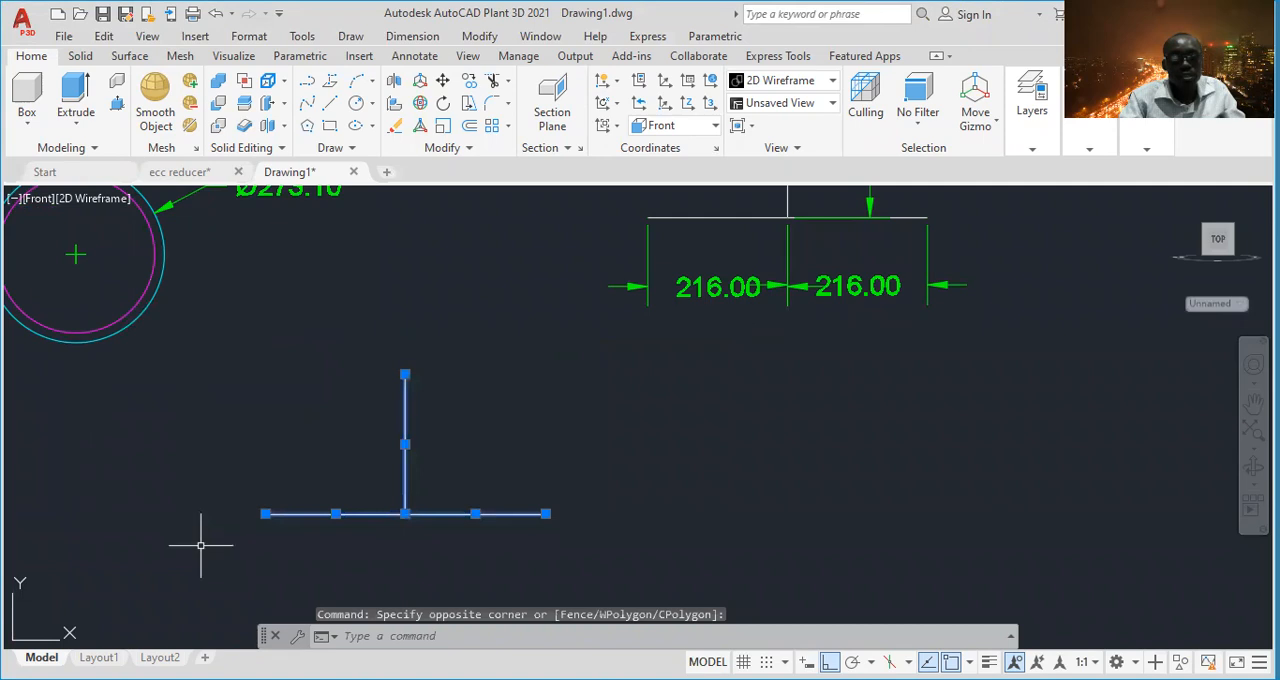
right_click(200, 548)
click(262, 293)
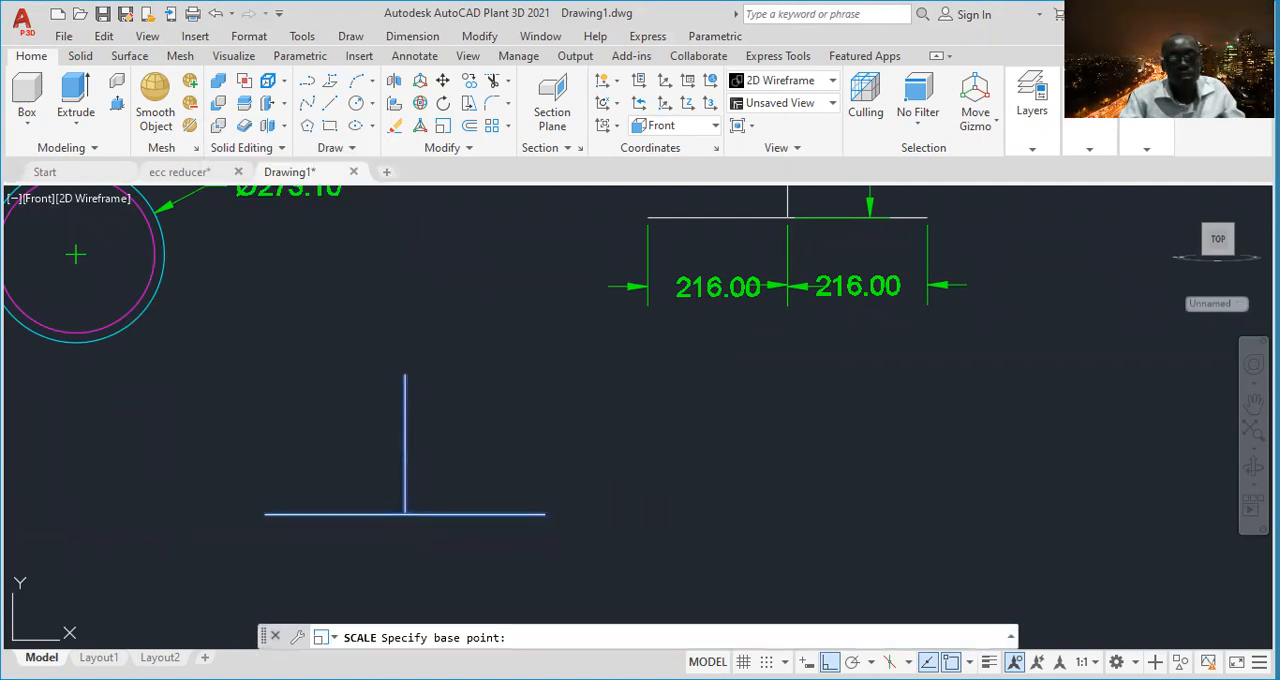
key(Escape)
- Copy the new tee centerlines twice in a row to their right, placing the first copy about 590 units away
click(596, 344)
click(163, 528)
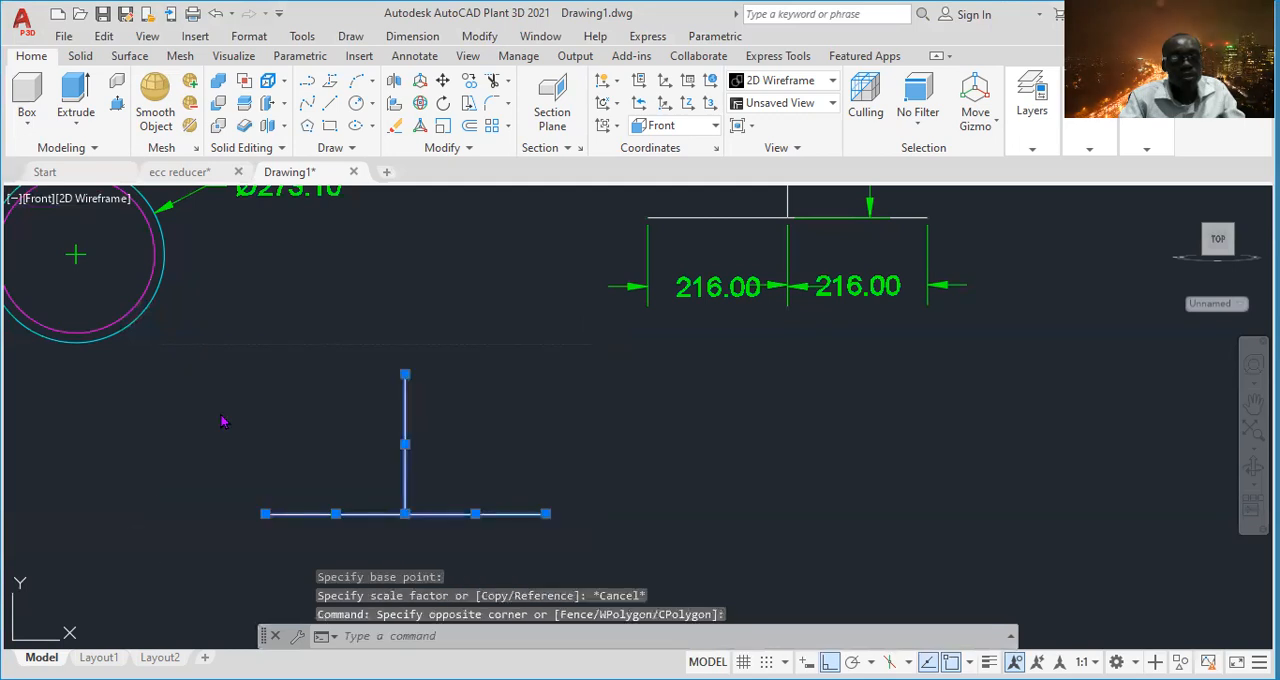
right_click(223, 419)
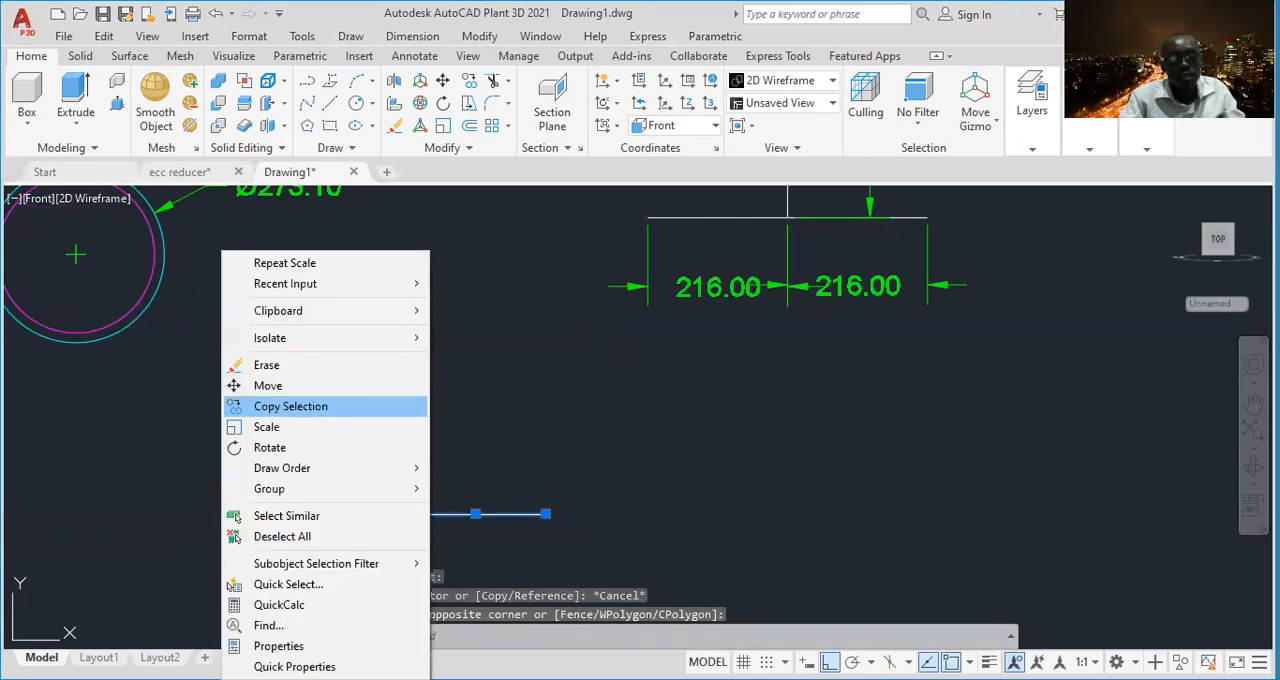
click(290, 406)
click(508, 514)
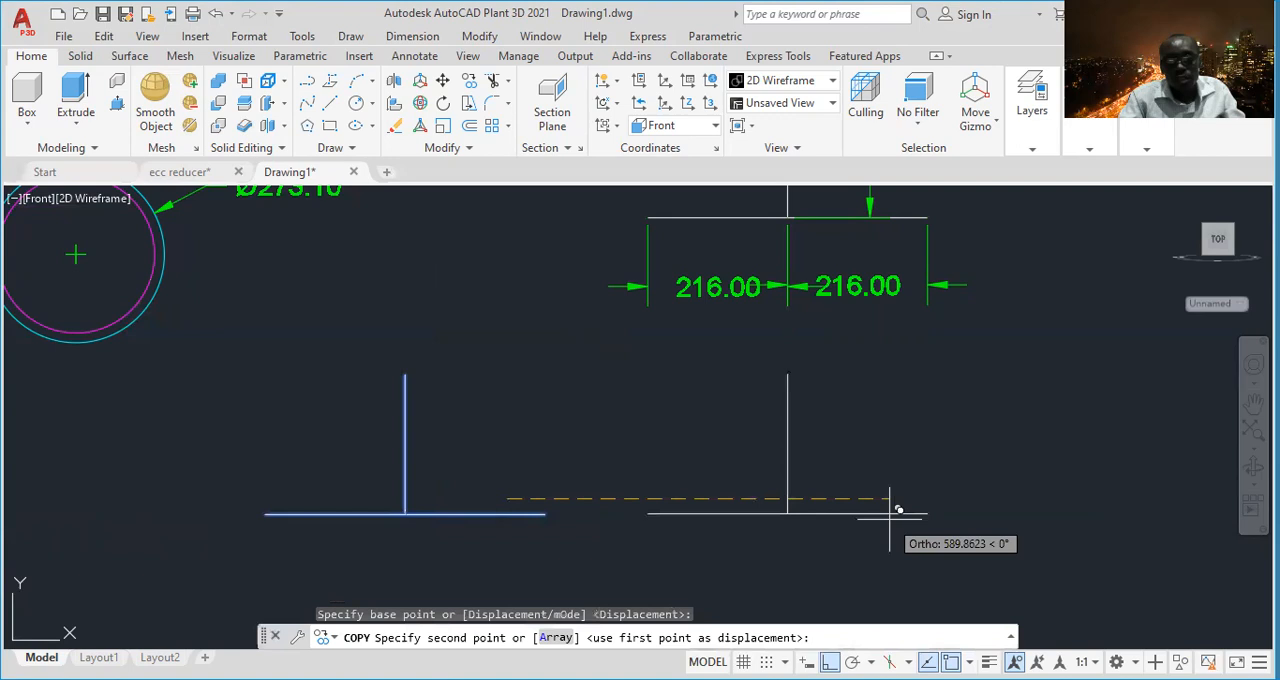
click(889, 514)
middle_drag(937, 514, 677, 491)
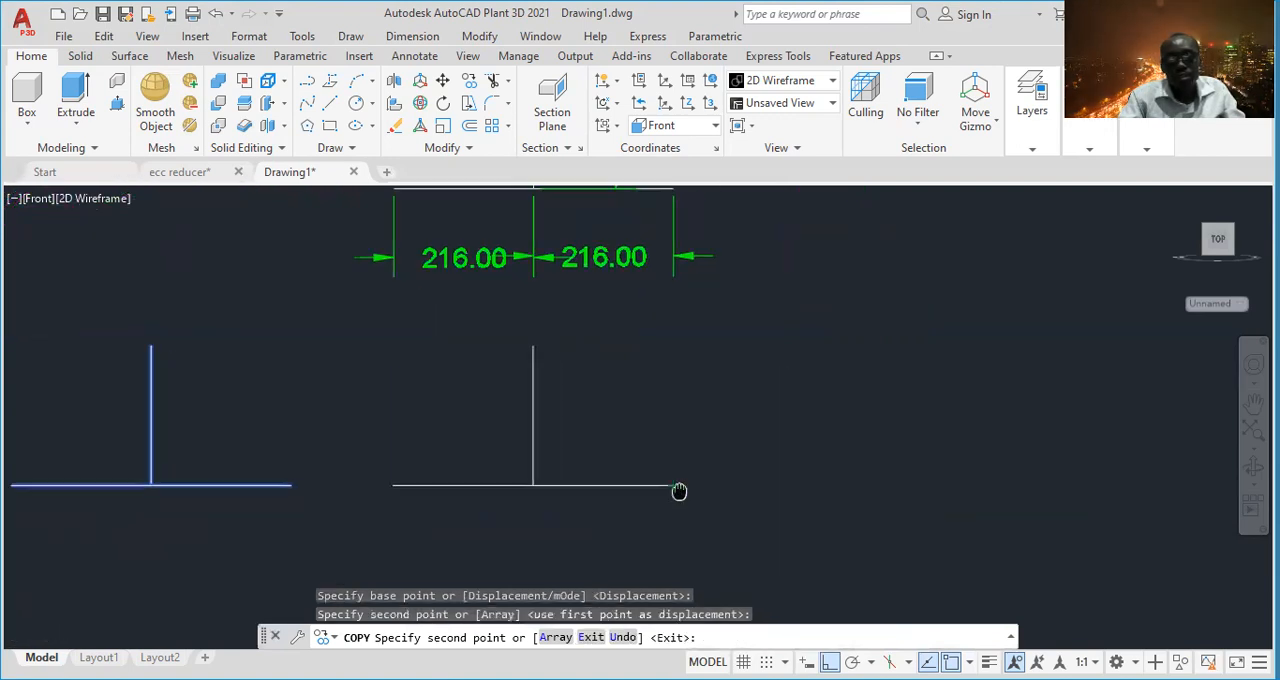
click(1050, 486)
key(Escape)
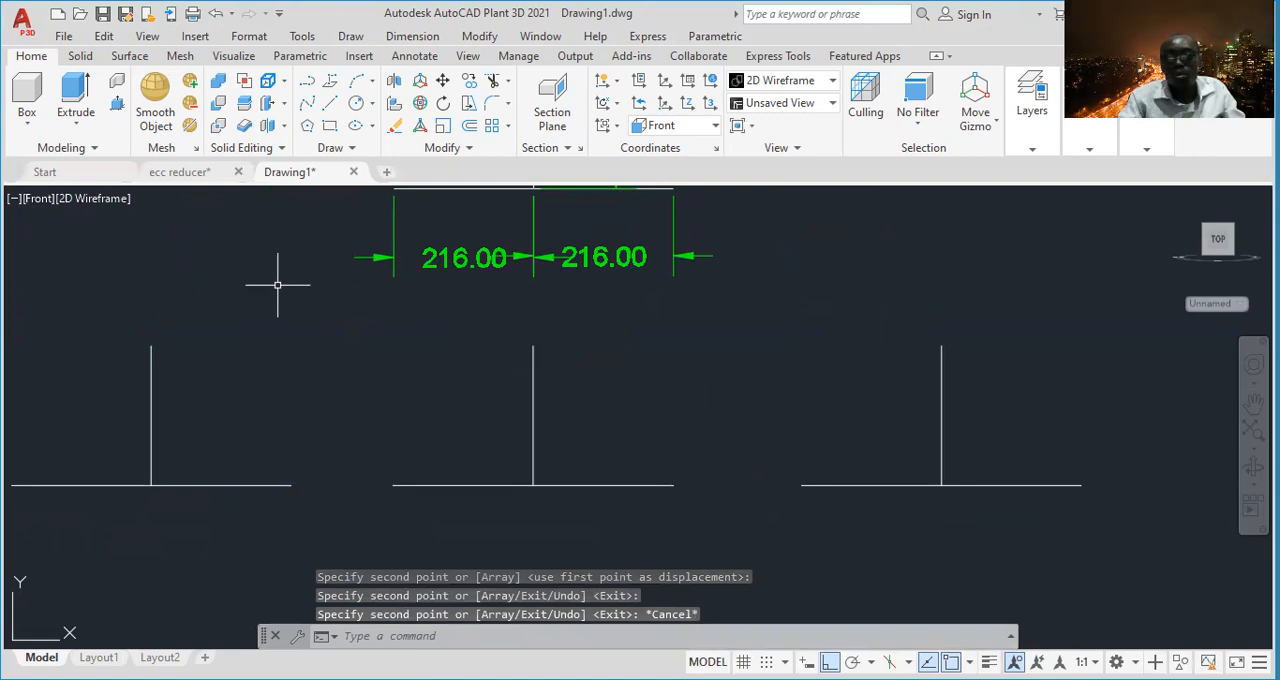
- Switch the drawing to the SW Isometric view and frame the three undimensioned sets of tee centerlines
click(37, 199)
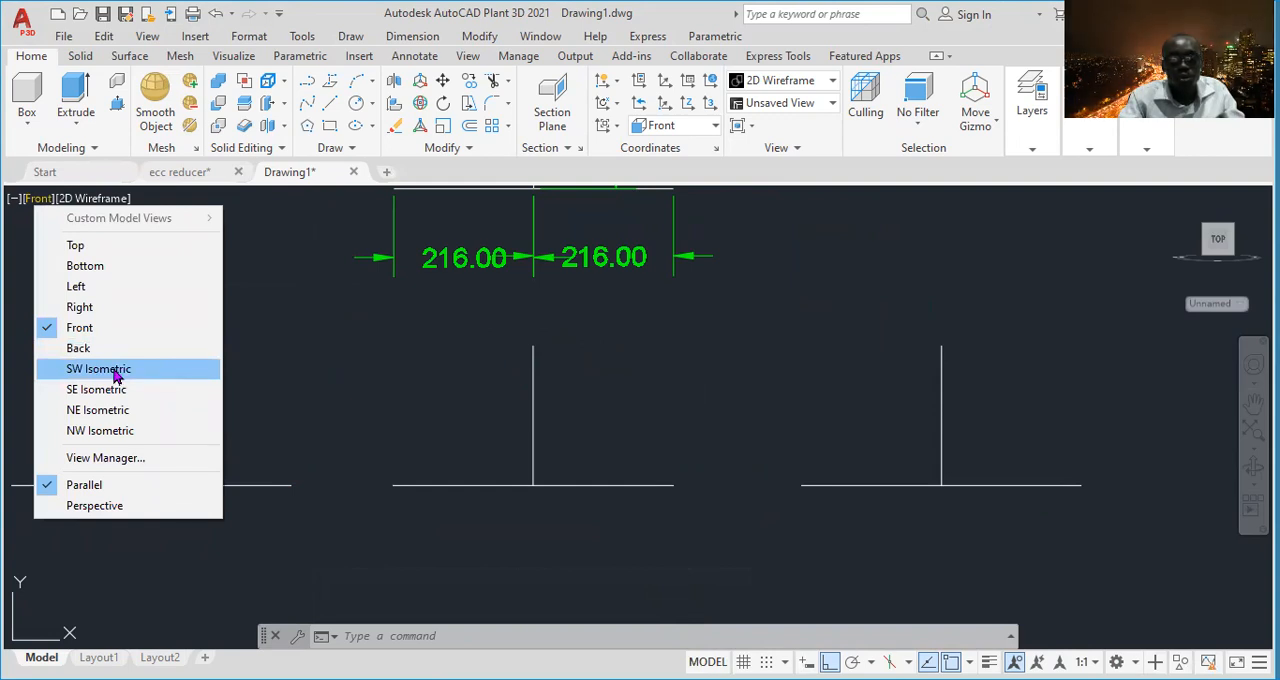
click(116, 372)
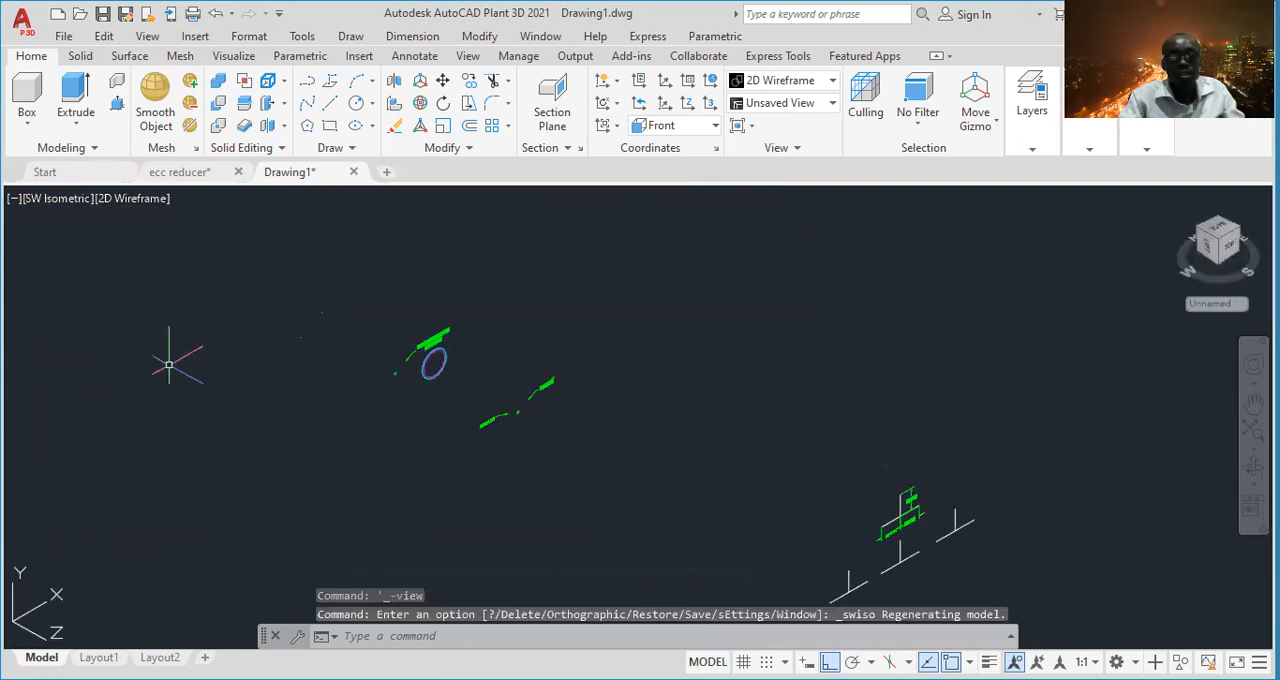
middle_drag(923, 586, 543, 391)
scroll(500, 352, up, 4)
scroll(500, 352, down, 2)
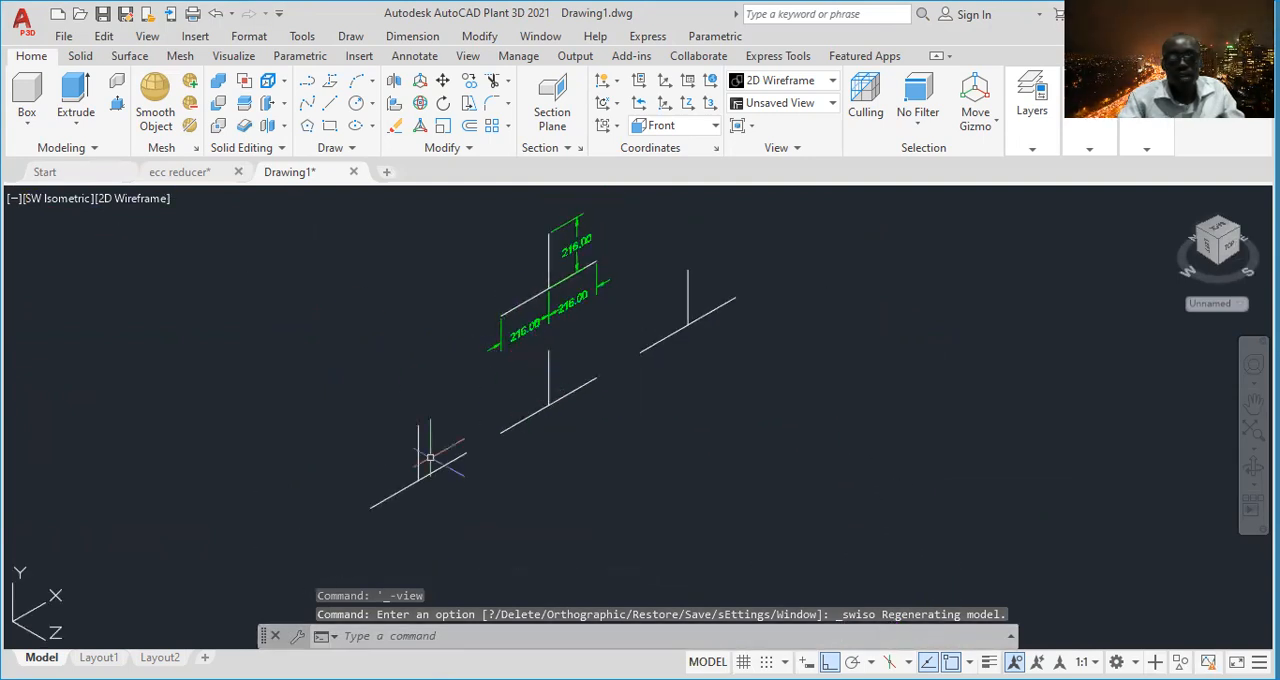
middle_drag(512, 410, 506, 441)
scroll(380, 505, up, 2)
middle_drag(471, 495, 436, 500)
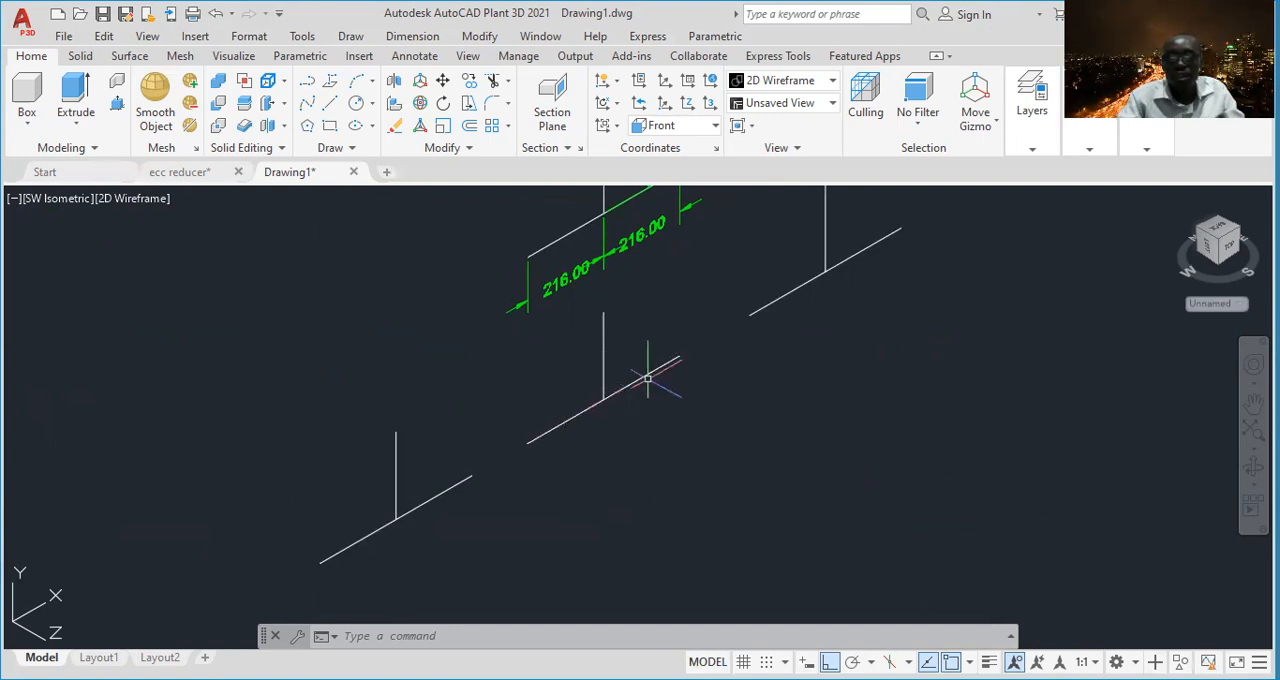
- Make the layer with the magenta dashed linetype current for the pipe's inner diameter circles
middle_drag(837, 323, 836, 377)
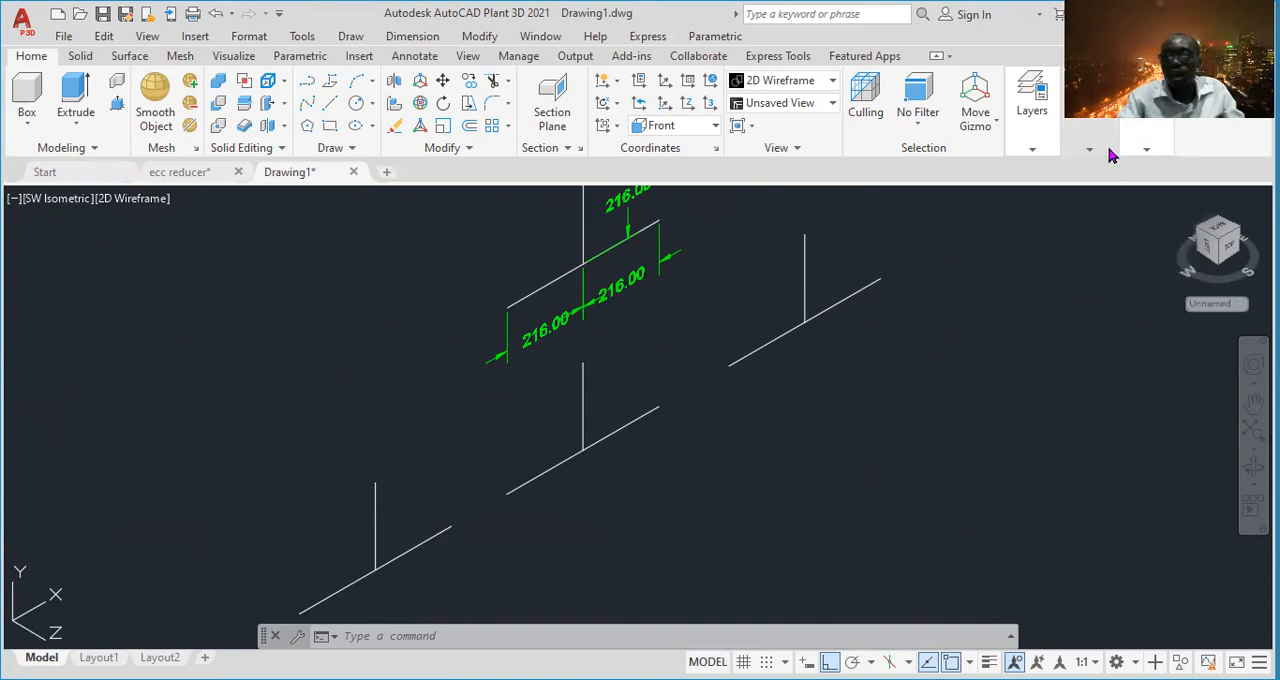
click(1033, 148)
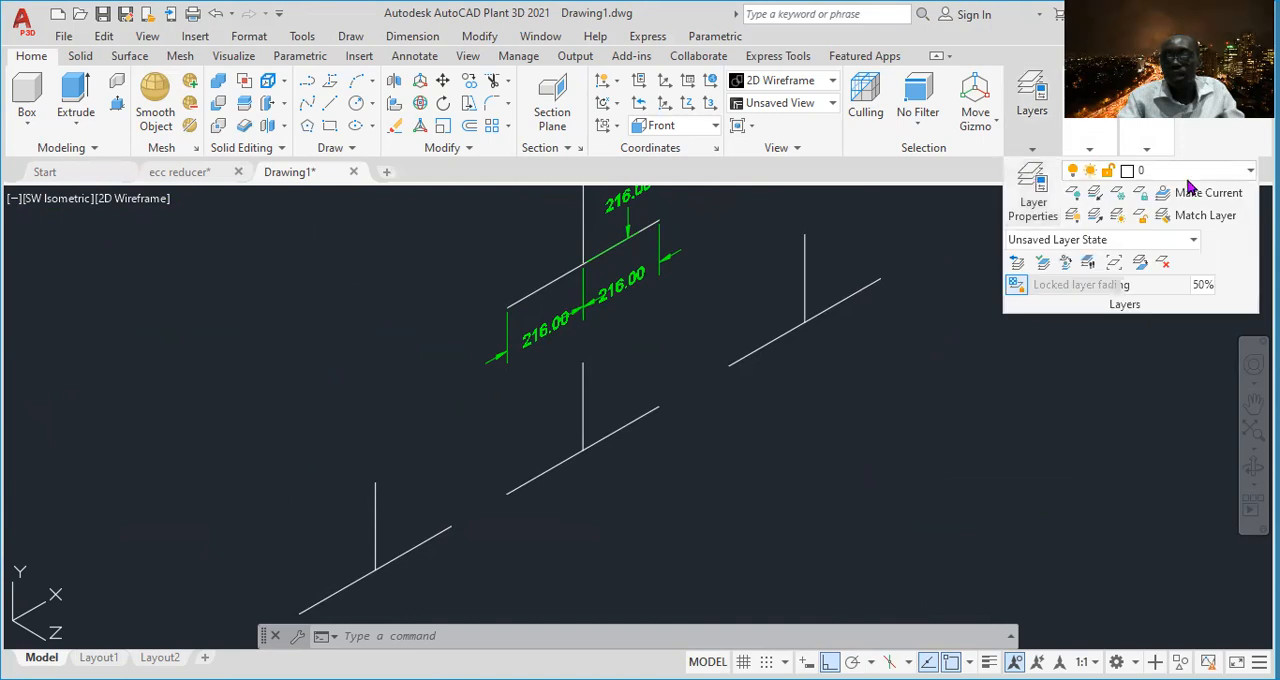
click(1240, 176)
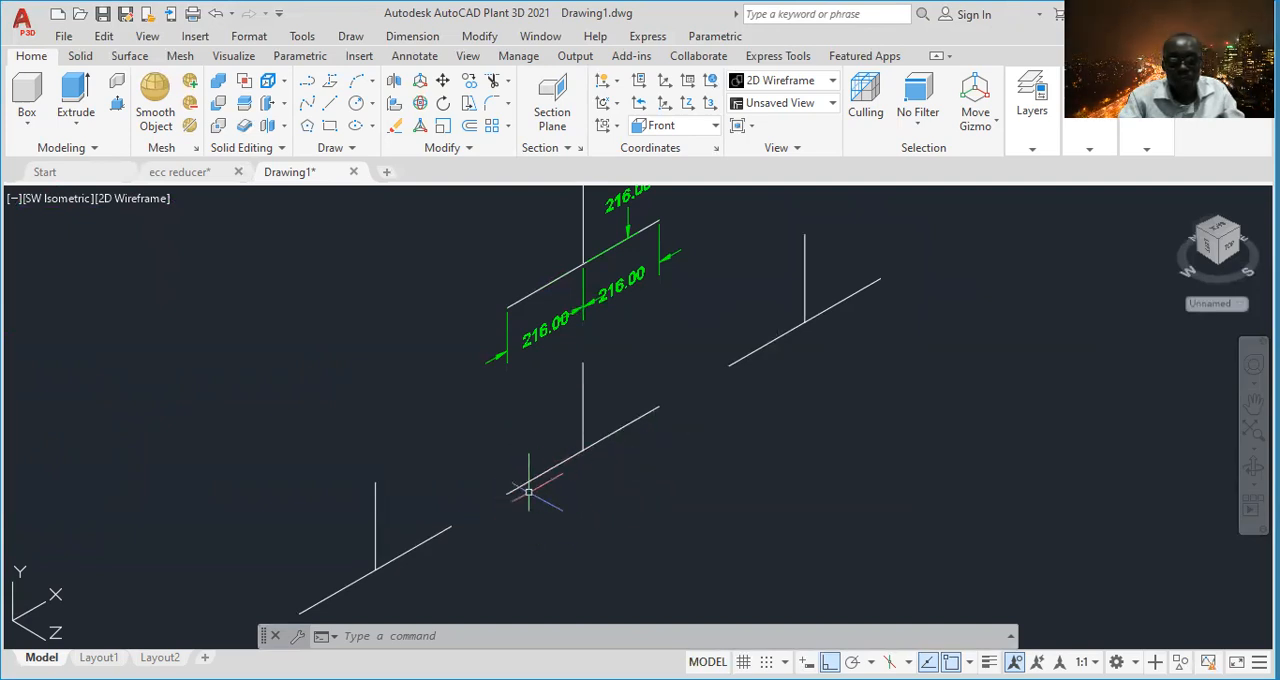
- Examine the inner and outer diameters annotated on the 10 inch Sch 80 pipe section, and return to the tee centerlines
middle_drag(537, 441, 537, 453)
scroll(535, 445, down, 5)
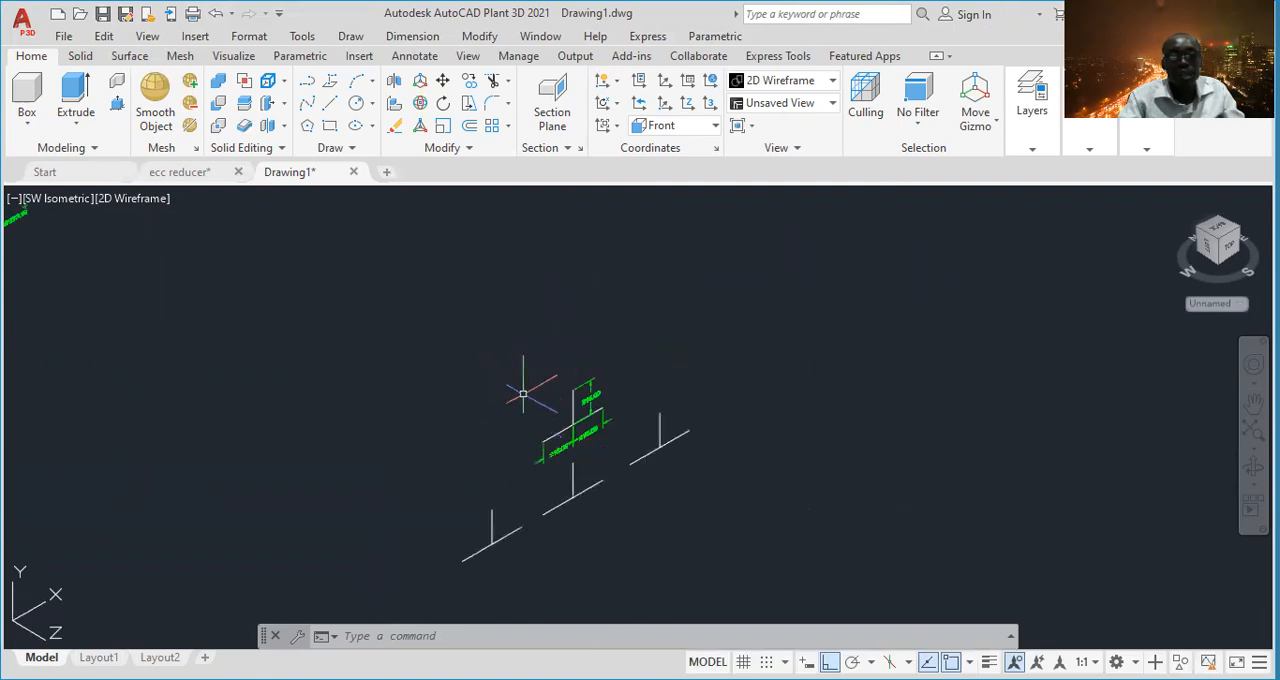
scroll(221, 258, up, 6)
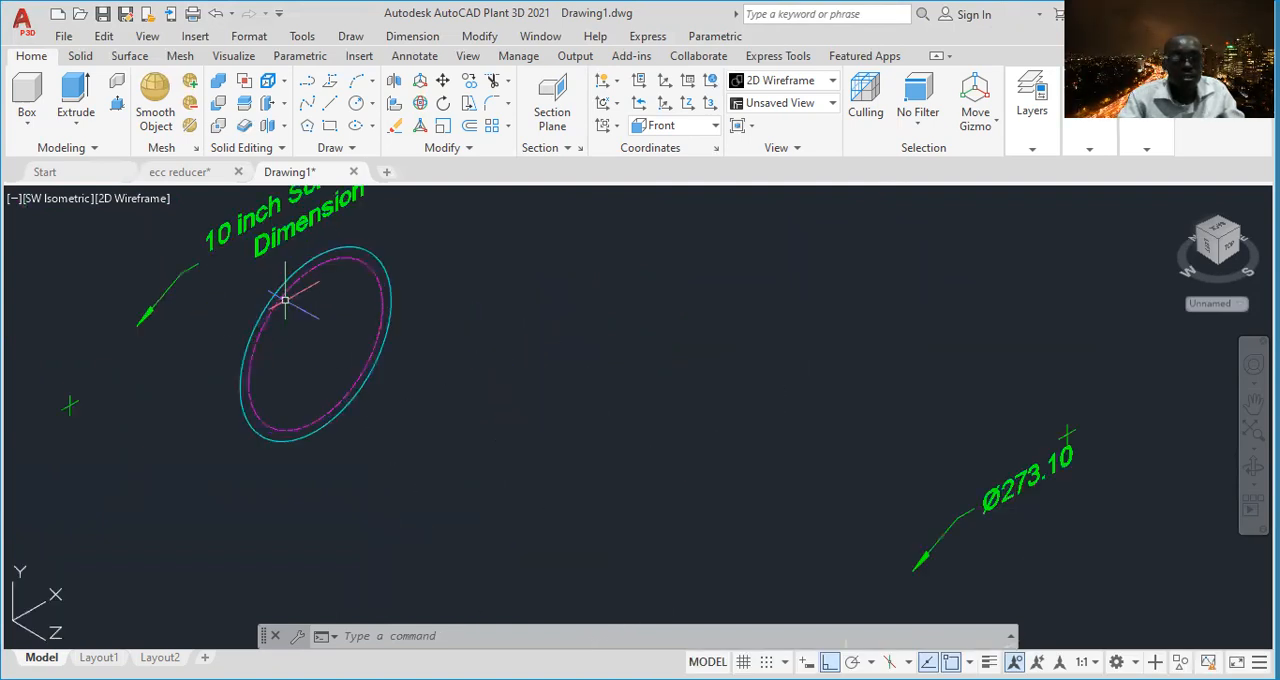
scroll(413, 481, down, 4)
scroll(757, 600, up, 2)
middle_drag(744, 576, 628, 376)
scroll(327, 487, up, 4)
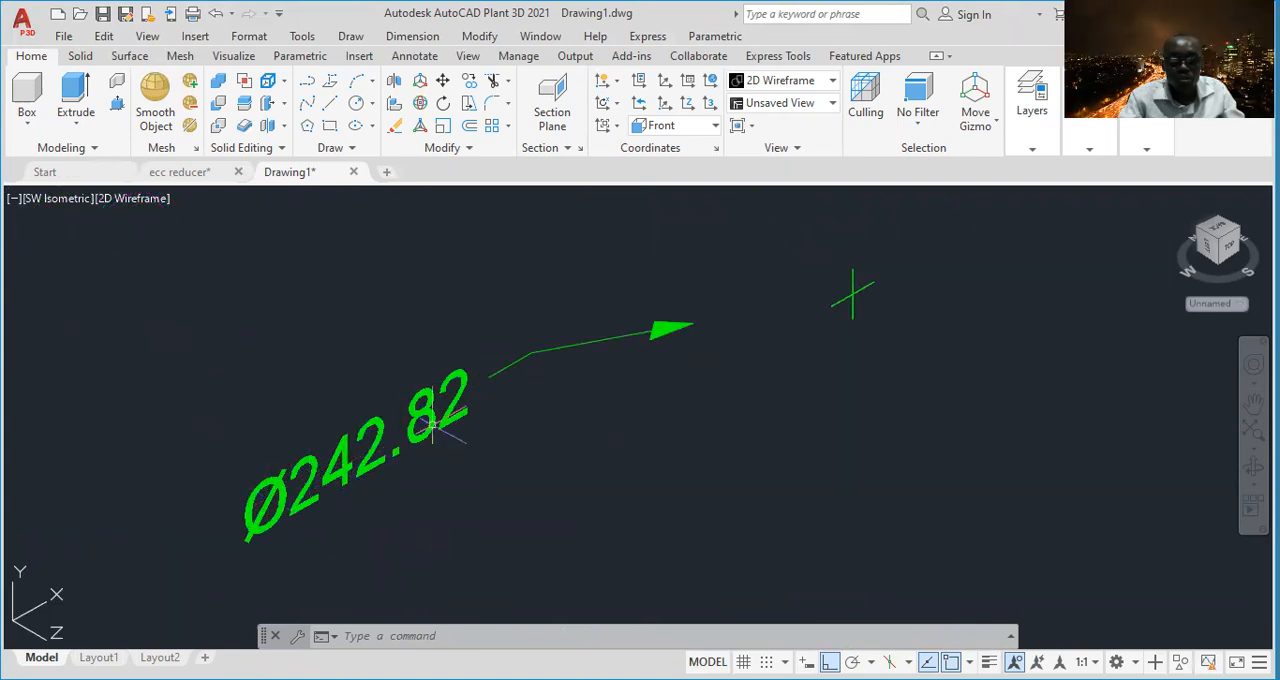
scroll(432, 427, down, 4)
scroll(757, 543, down, 2)
middle_drag(757, 543, 487, 332)
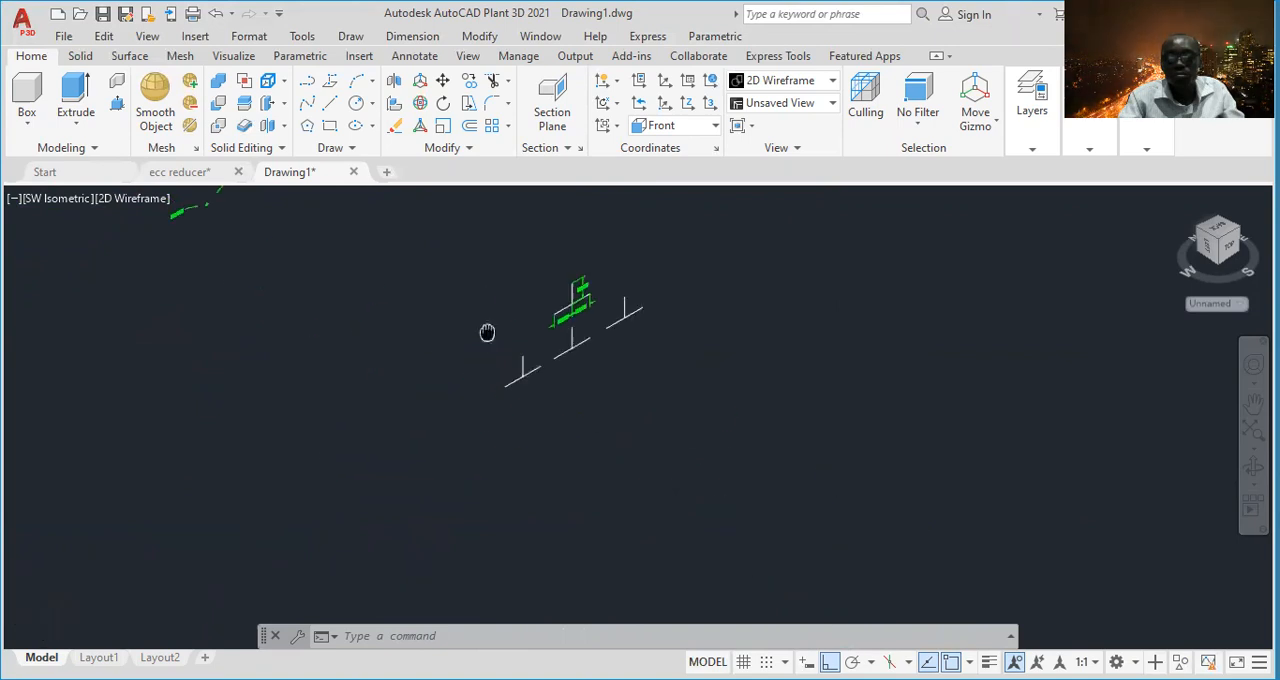
scroll(487, 332, up, 1)
scroll(586, 443, up, 3)
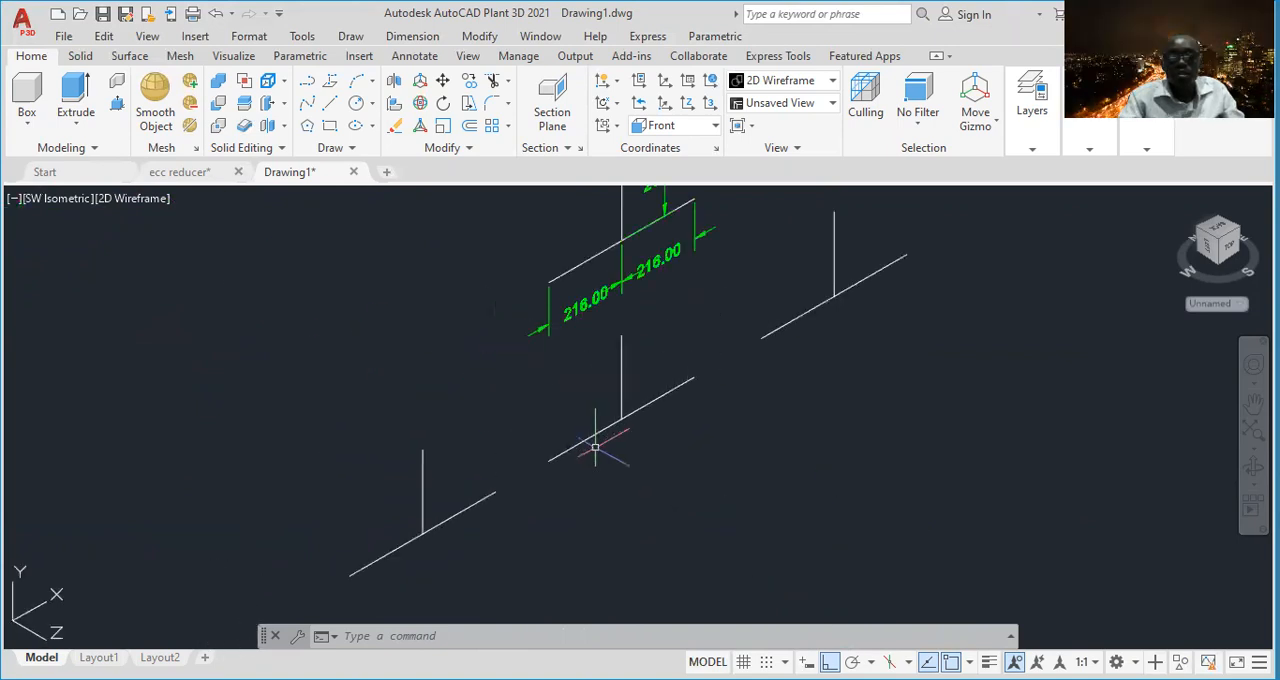
- Reset the coordinate system to World and switch it to the Left orientation
scroll(595, 447, up, 2)
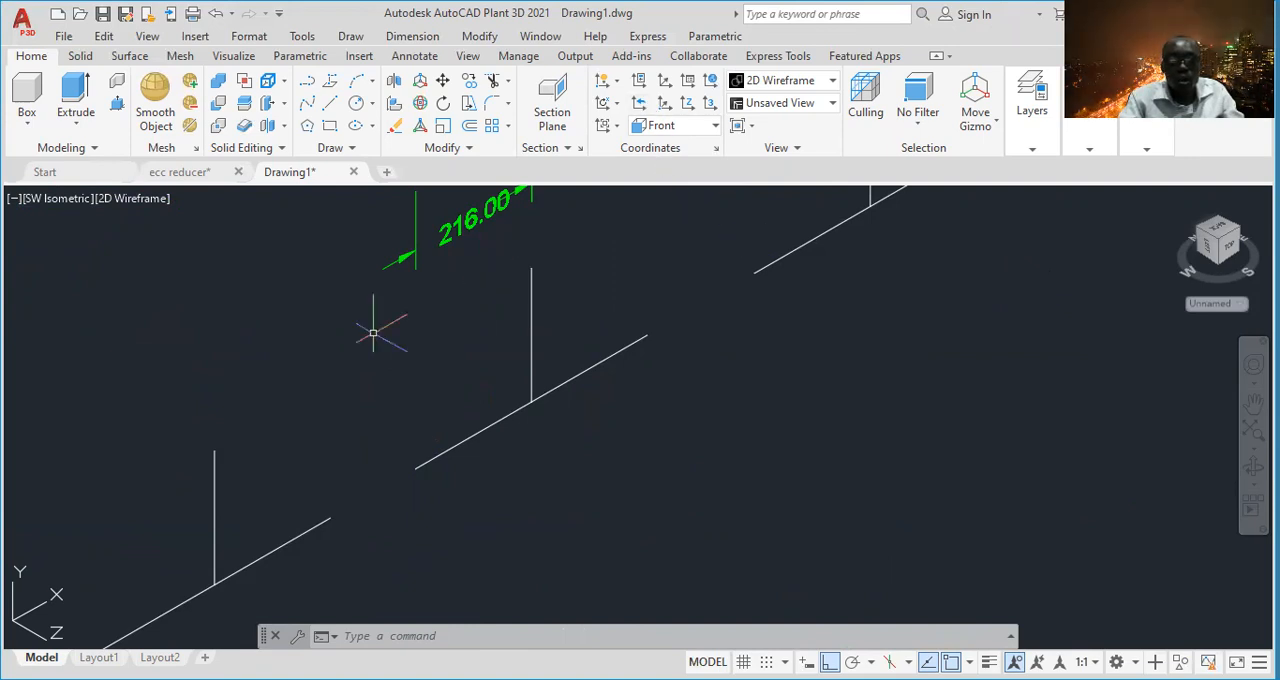
click(712, 127)
click(688, 150)
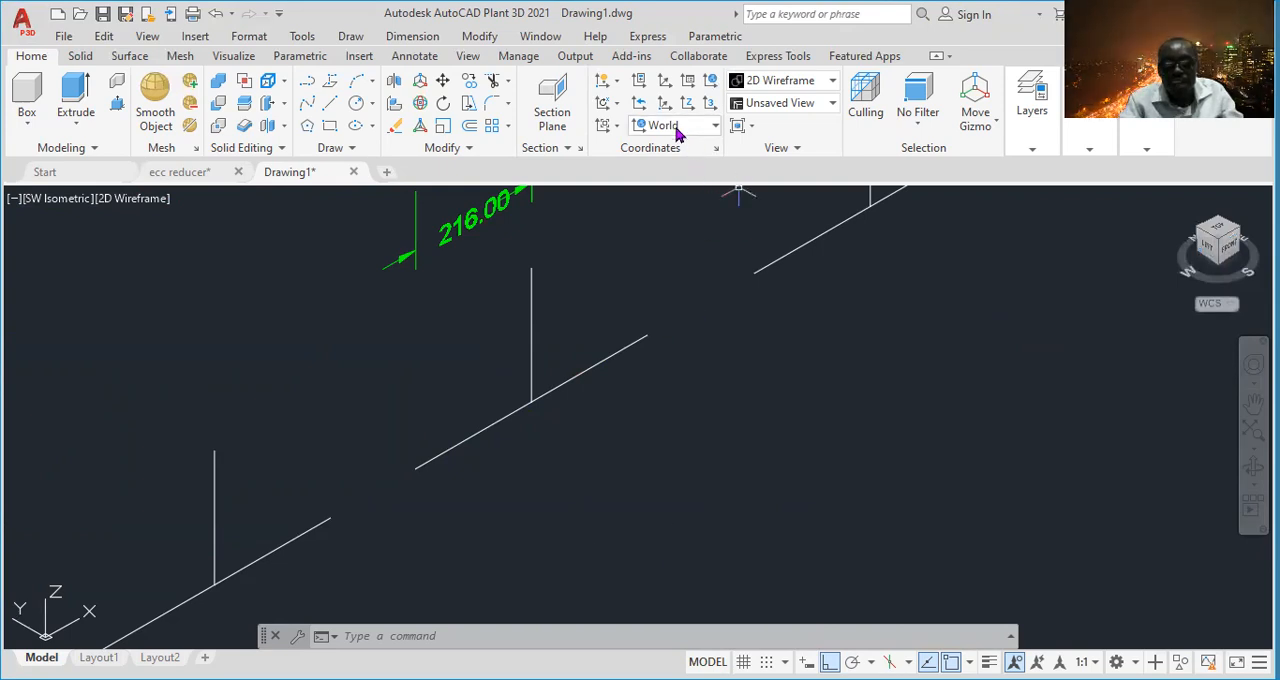
click(711, 127)
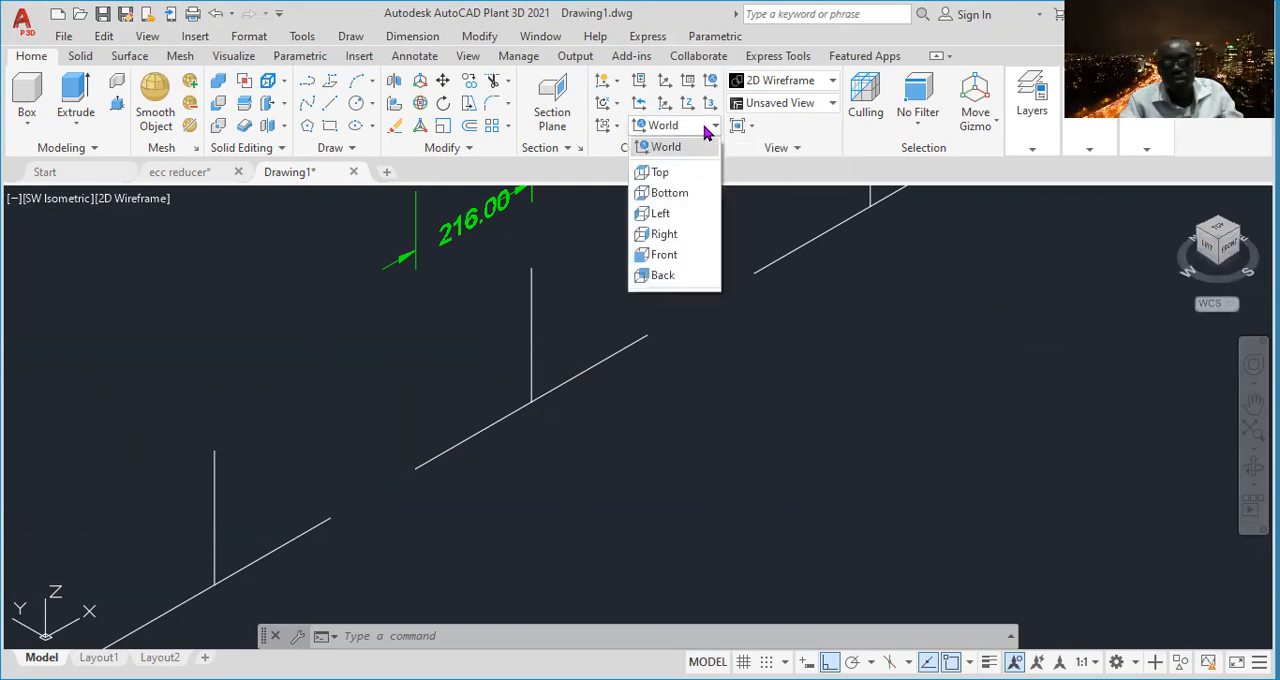
click(687, 214)
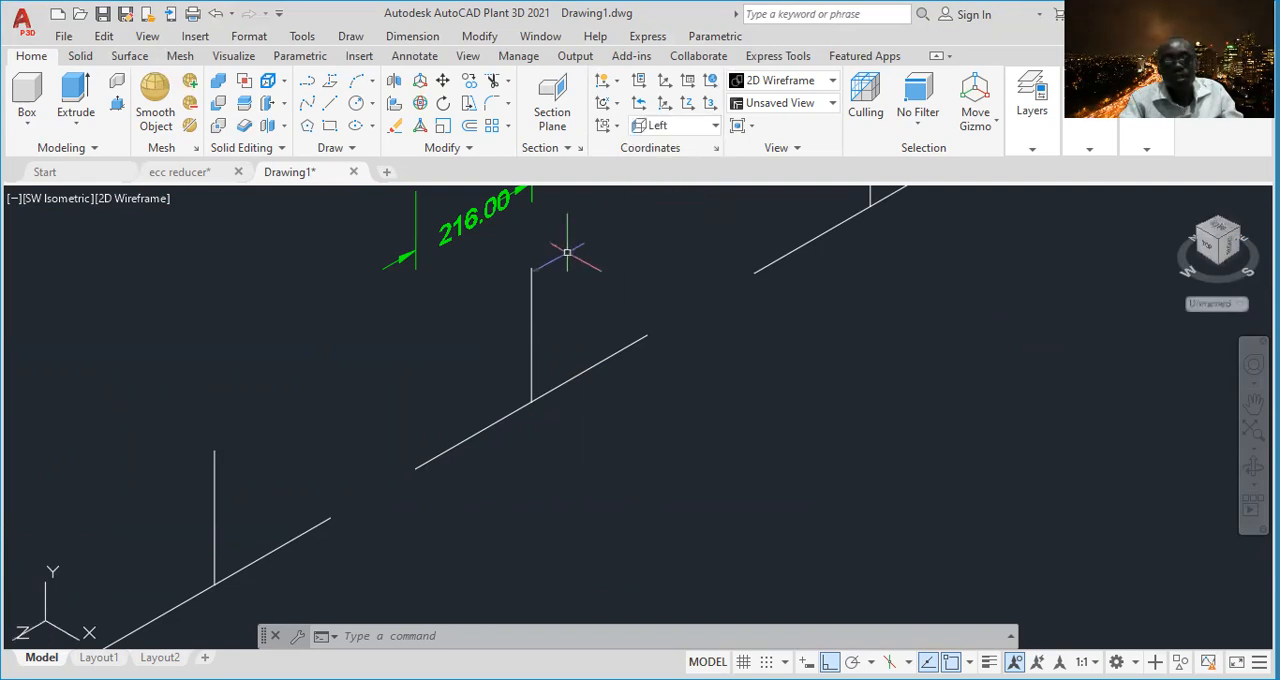
- Draw a circle of diameter 242.82 centered on the lower-left endpoint of the middle tee's run centerline
click(371, 104)
click(410, 175)
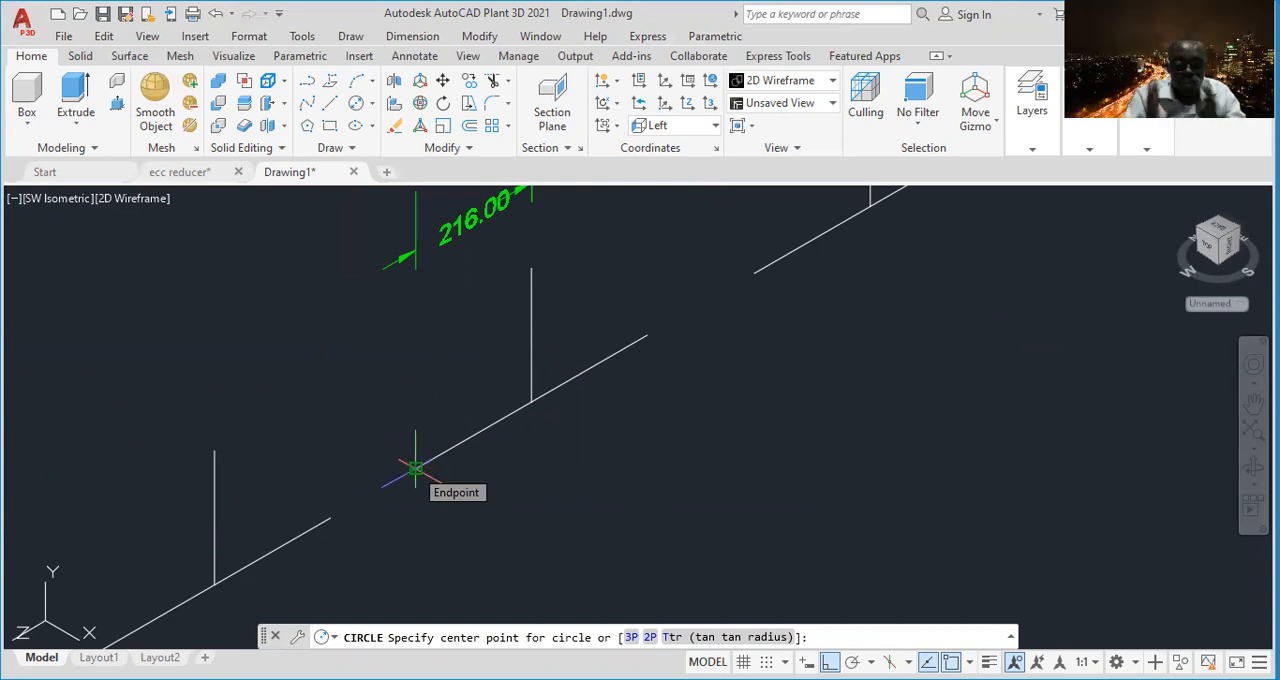
click(415, 468)
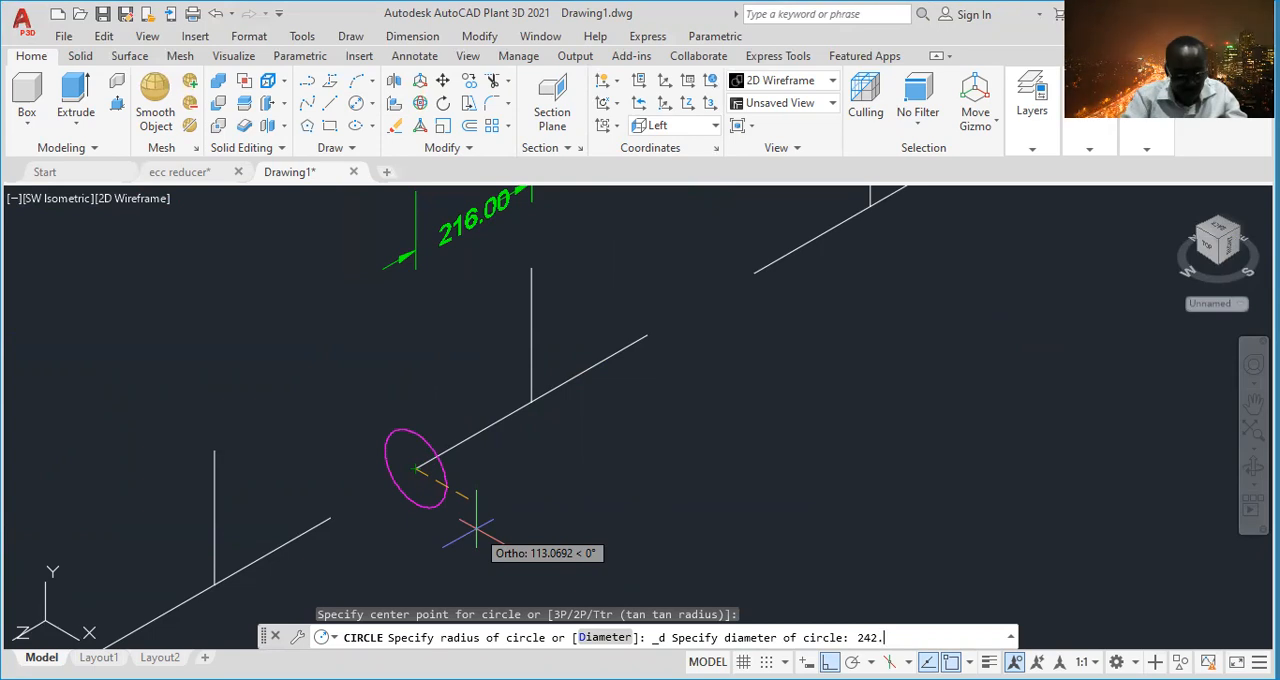
key(Return)
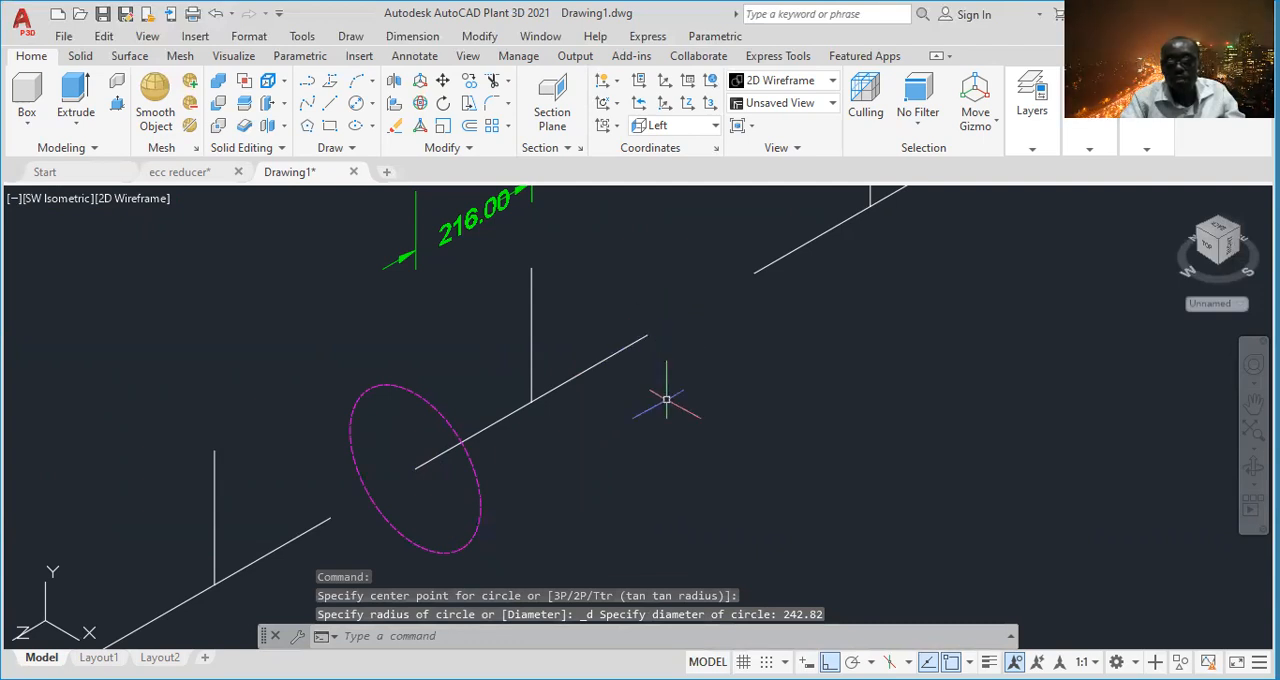
- Draw a second circle of diameter 242.82 centered on the opposite, upper-right endpoint of the middle tee's run centerline
click(371, 103)
click(408, 172)
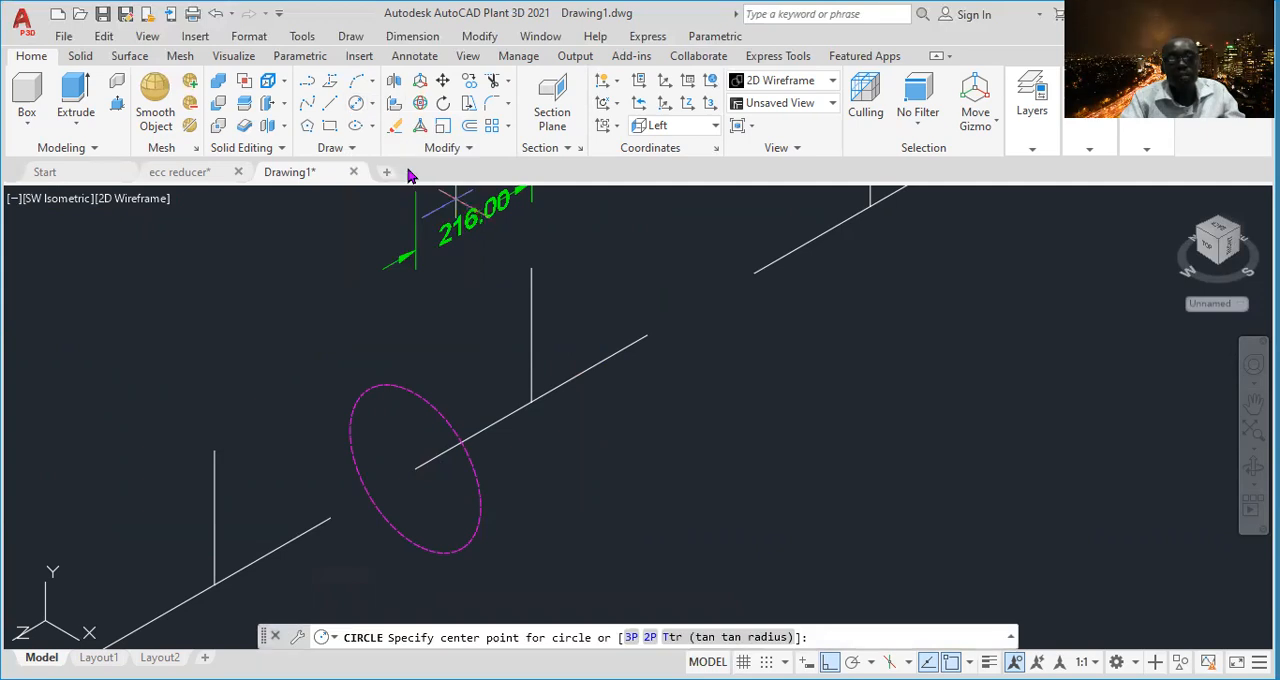
click(647, 335)
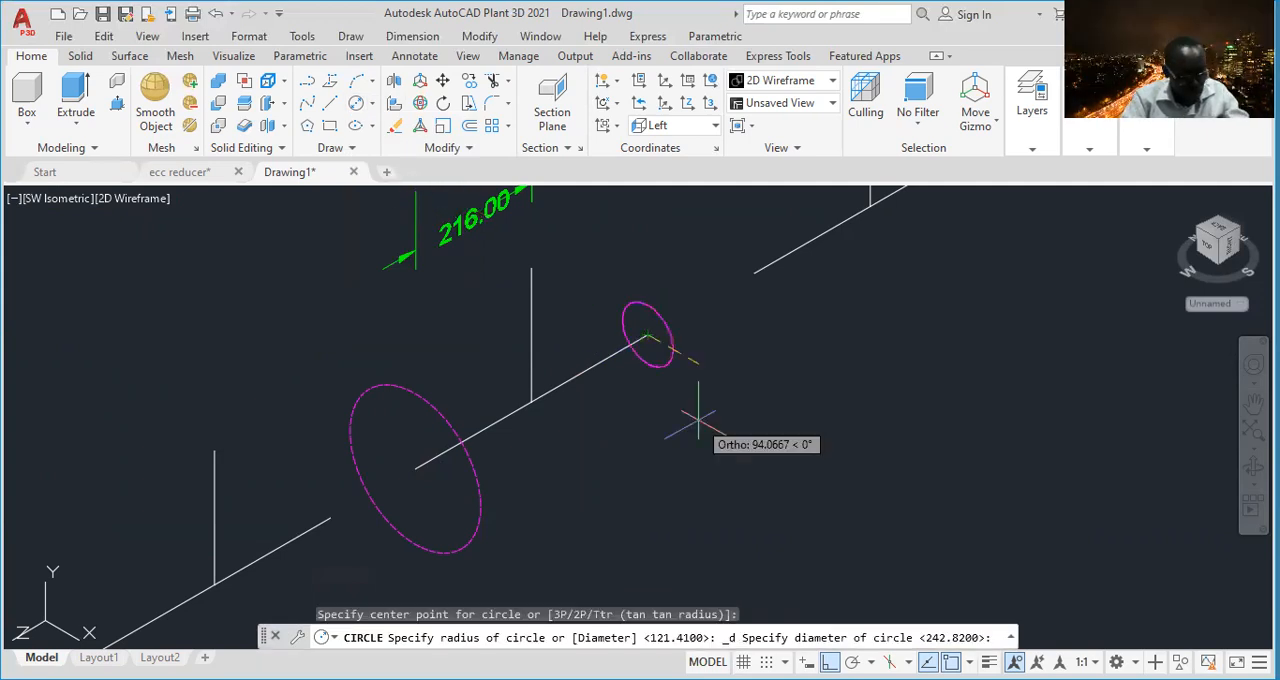
text(242)
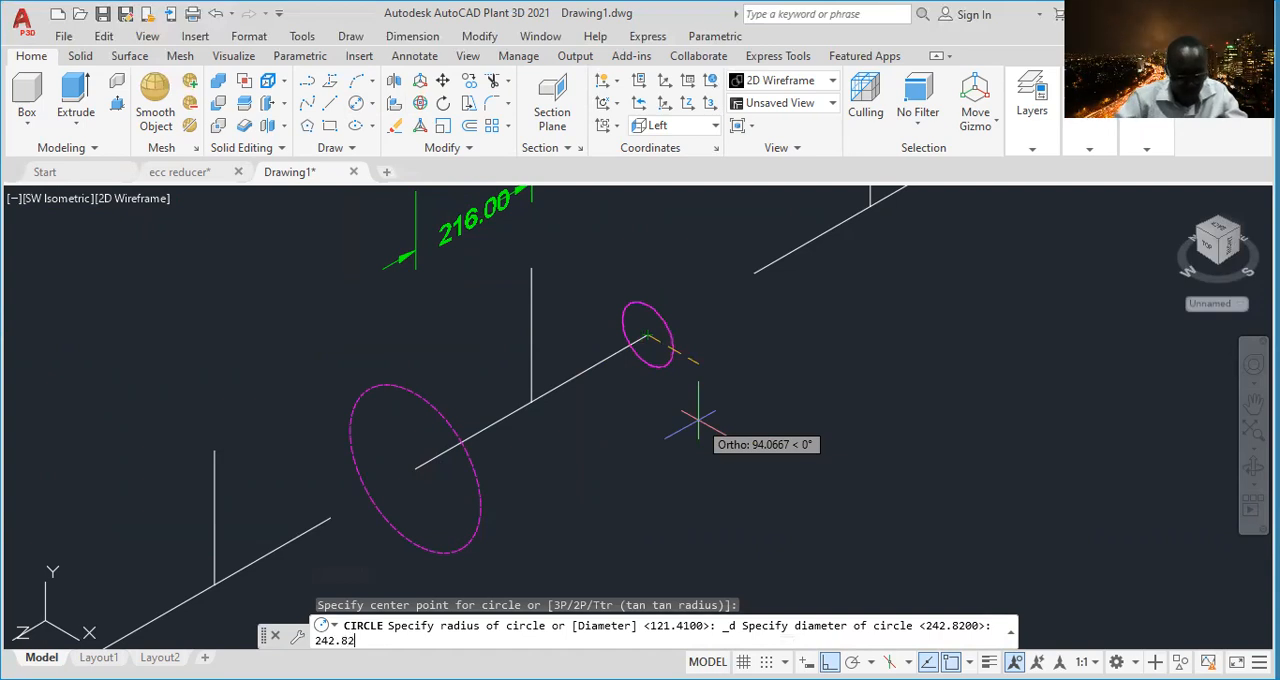
text(.82)
key(Return)
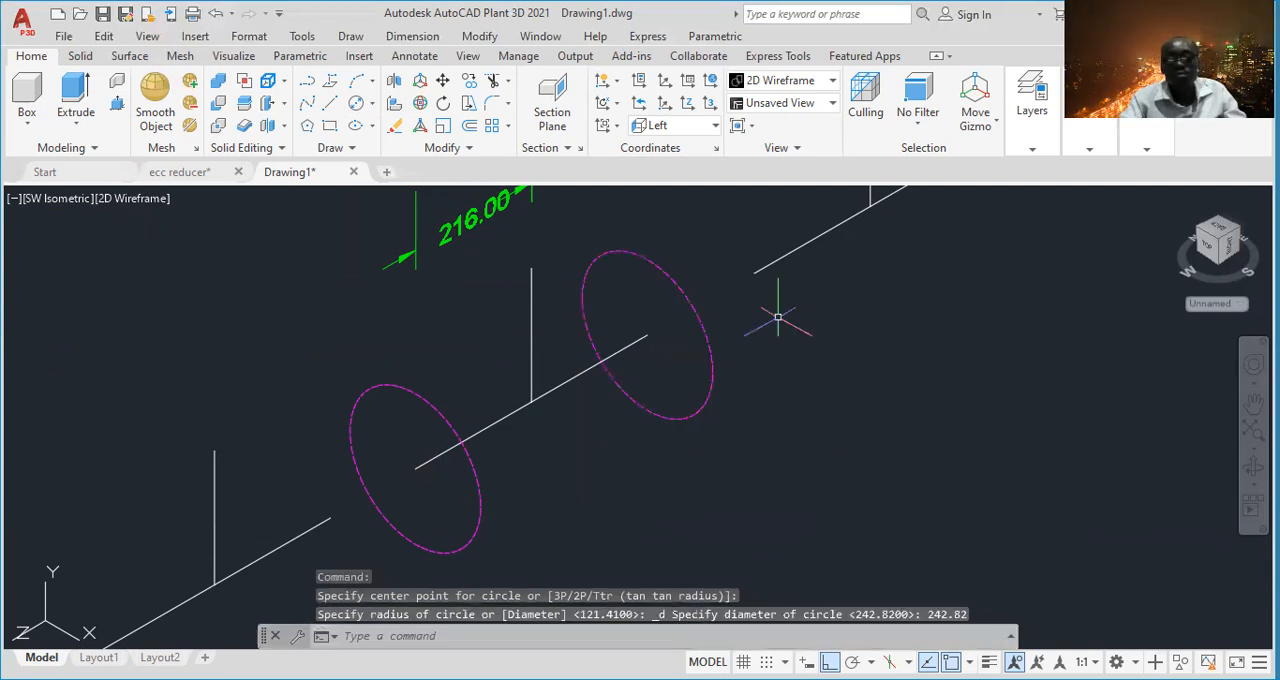
scroll(777, 306, down, 4)
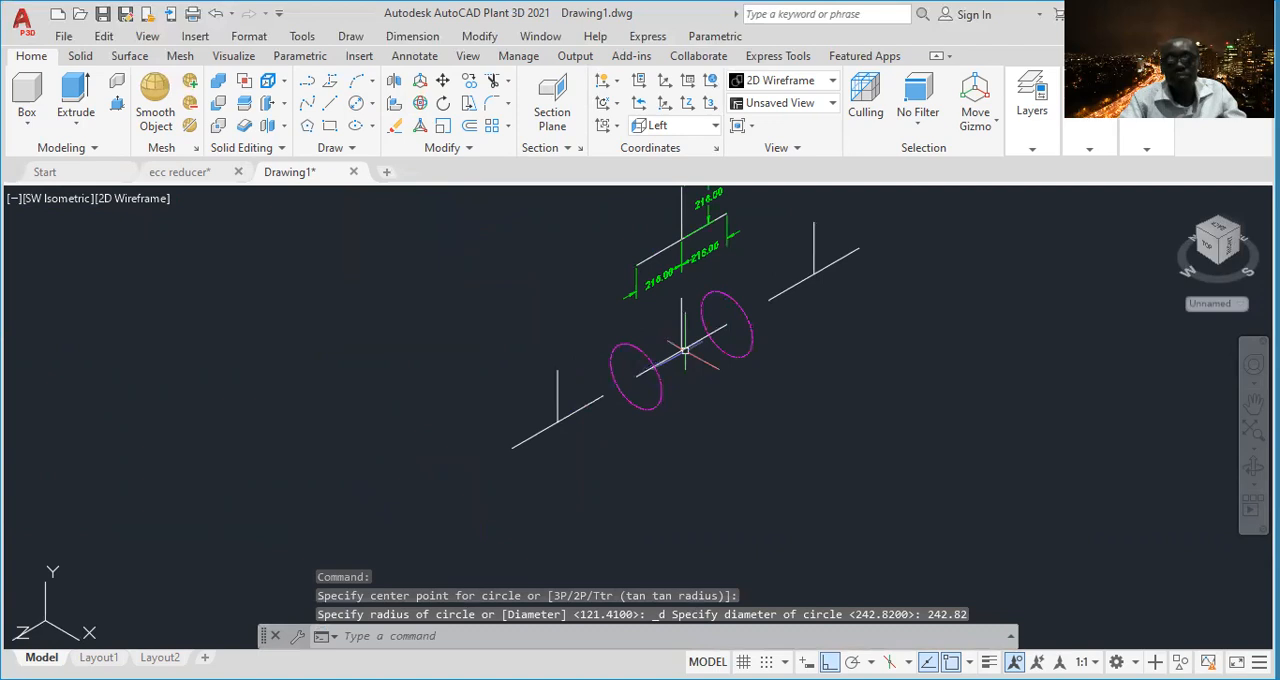
scroll(618, 347, up, 4)
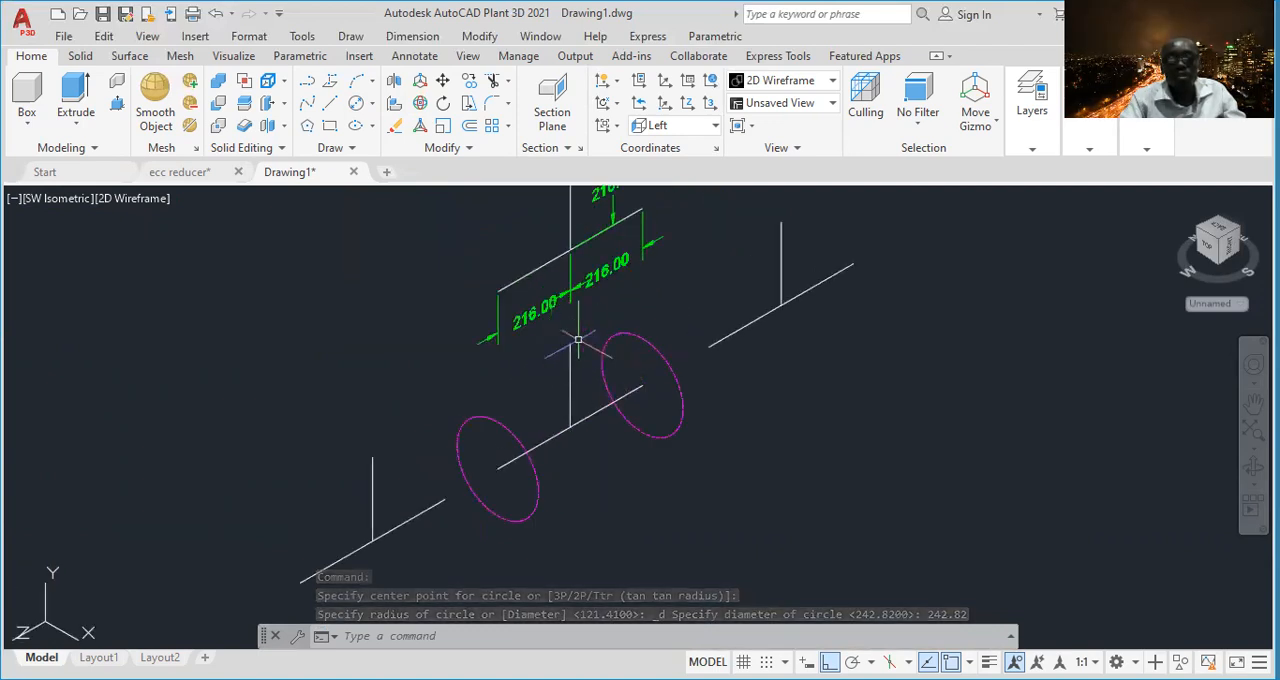
click(681, 341)
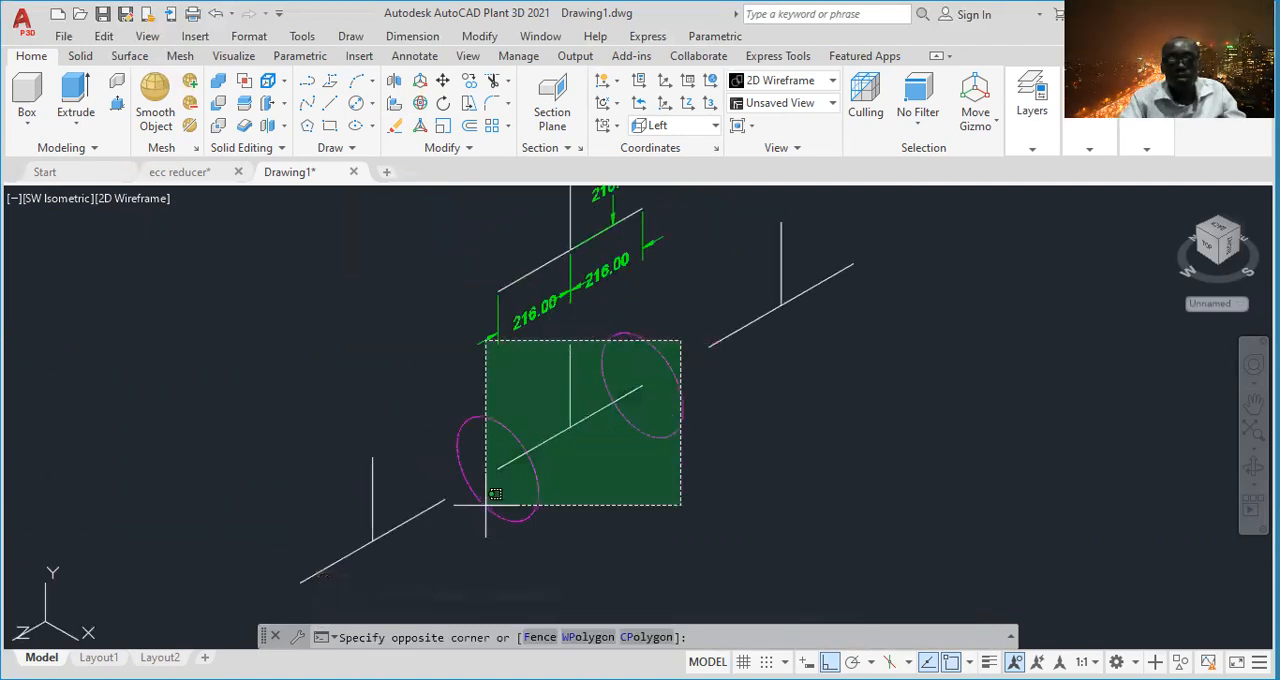
click(515, 520)
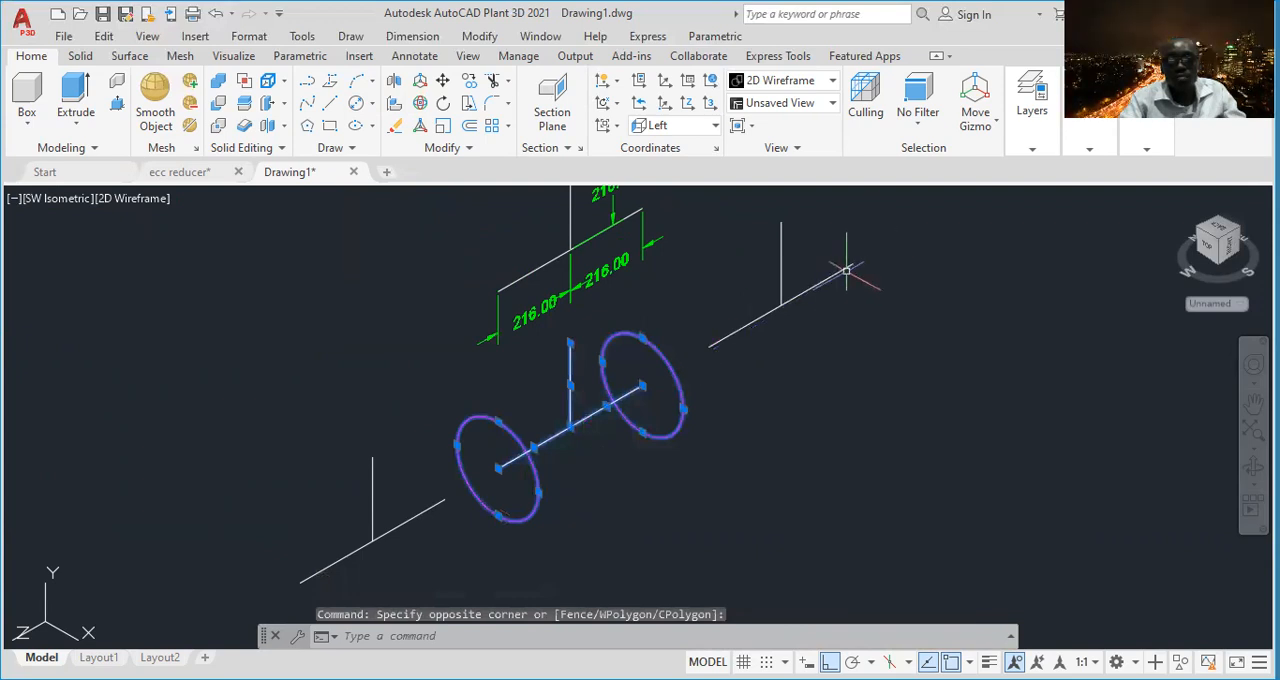
key(Escape)
- Move the dimensioned tee centerlines together with their 216.00 dimensions farther away from the middle tee
middle_drag(677, 205, 677, 320)
click(700, 240)
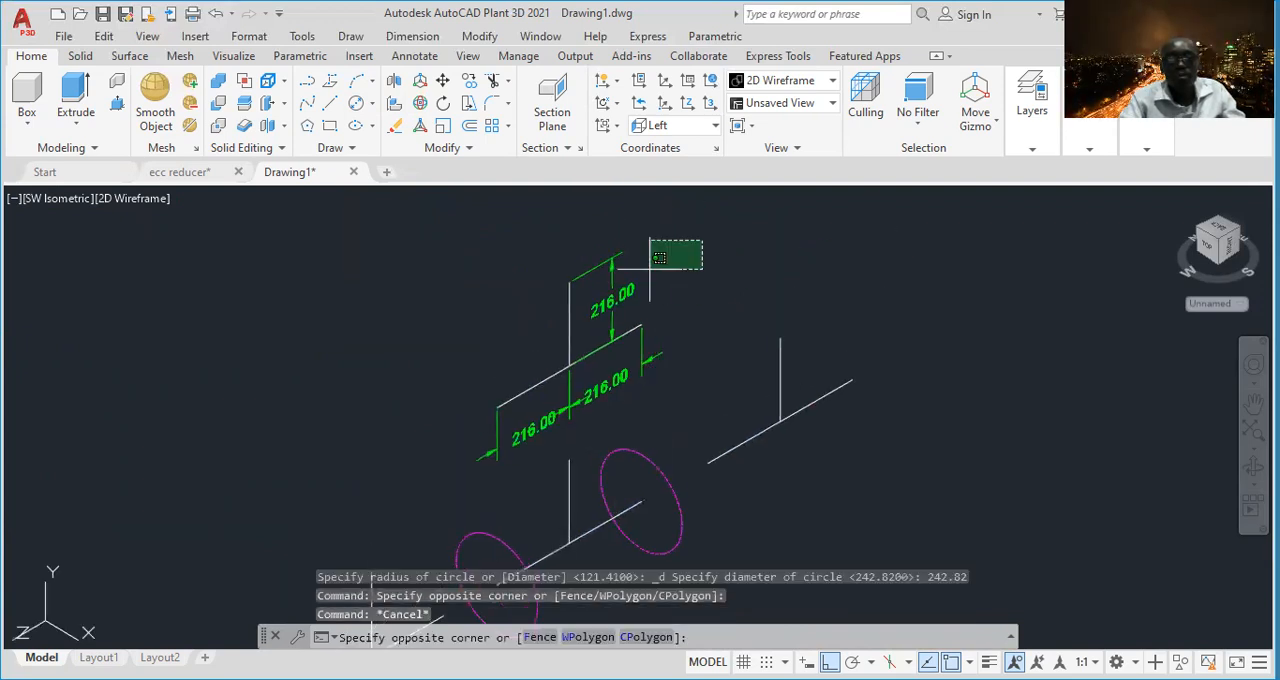
click(432, 458)
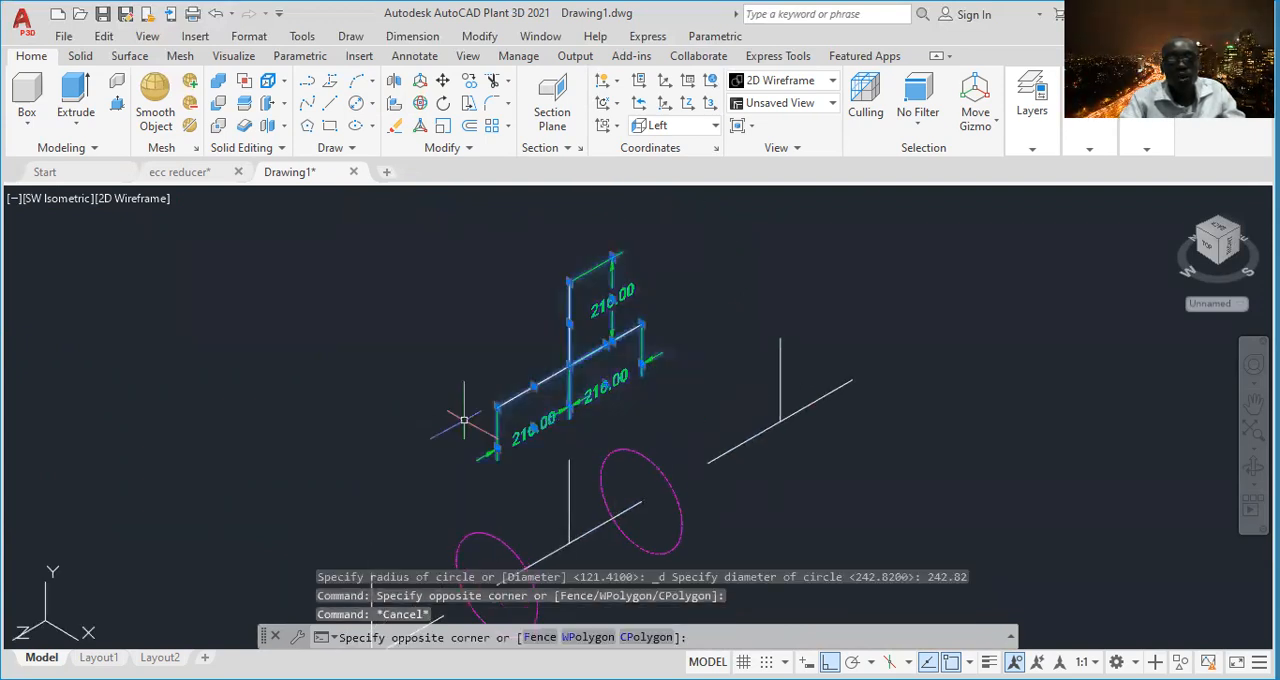
right_click(785, 512)
click(818, 218)
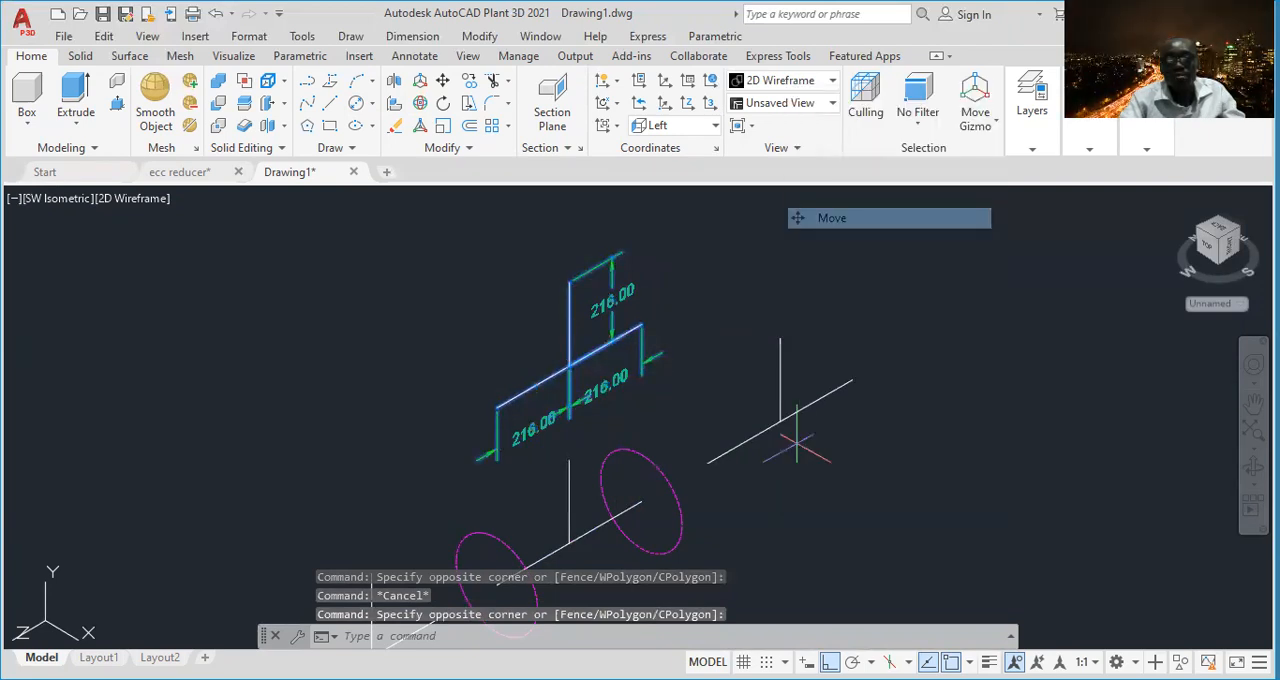
click(797, 443)
click(728, 404)
middle_drag(774, 479, 745, 369)
scroll(611, 417, up, 2)
middle_drag(632, 459, 686, 428)
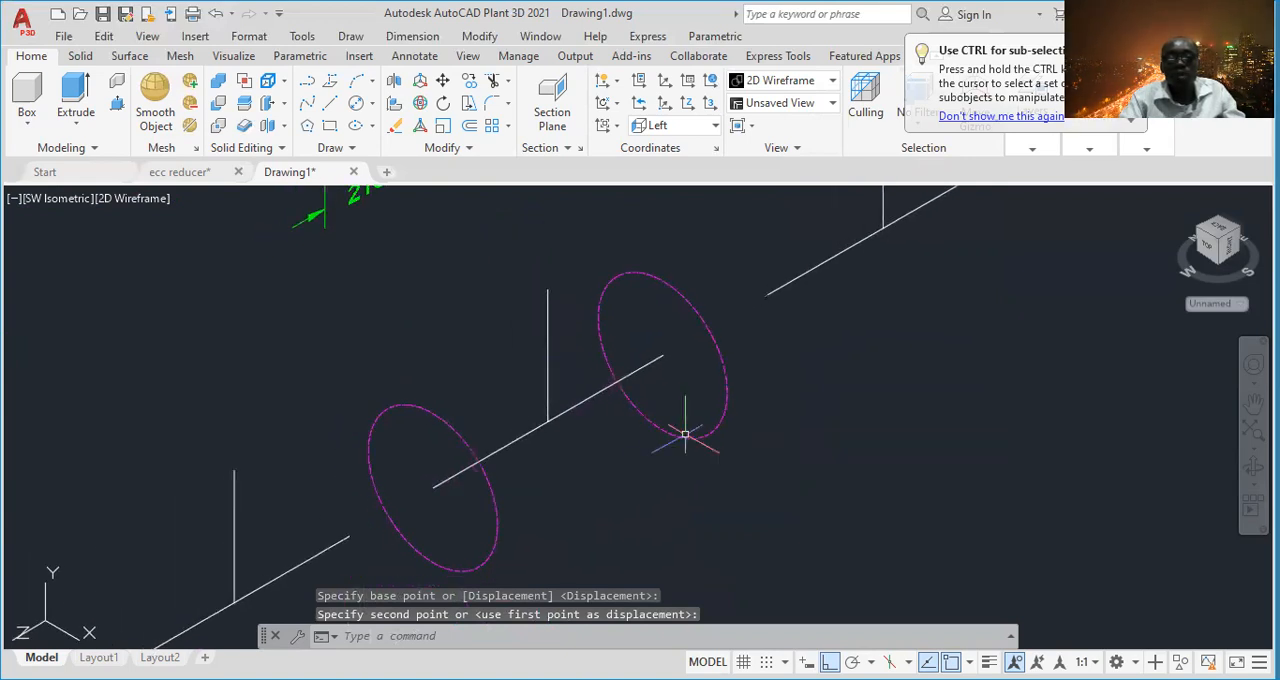
click(371, 104)
click(400, 172)
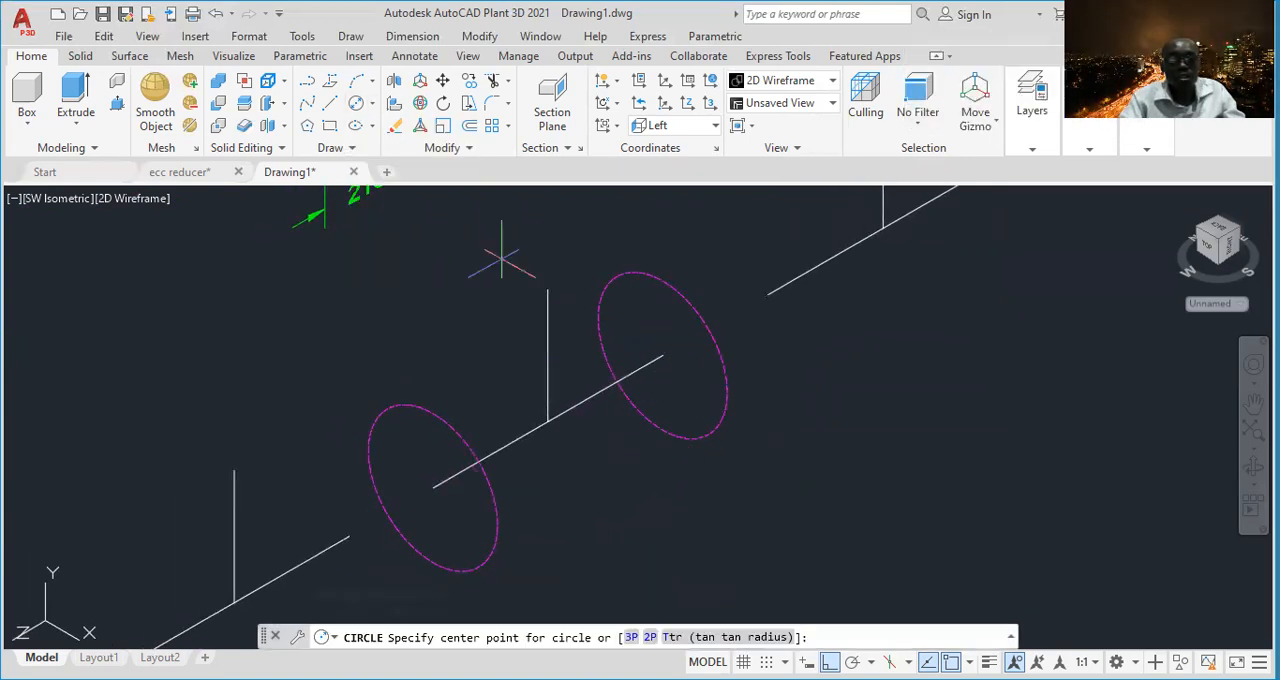
click(547, 290)
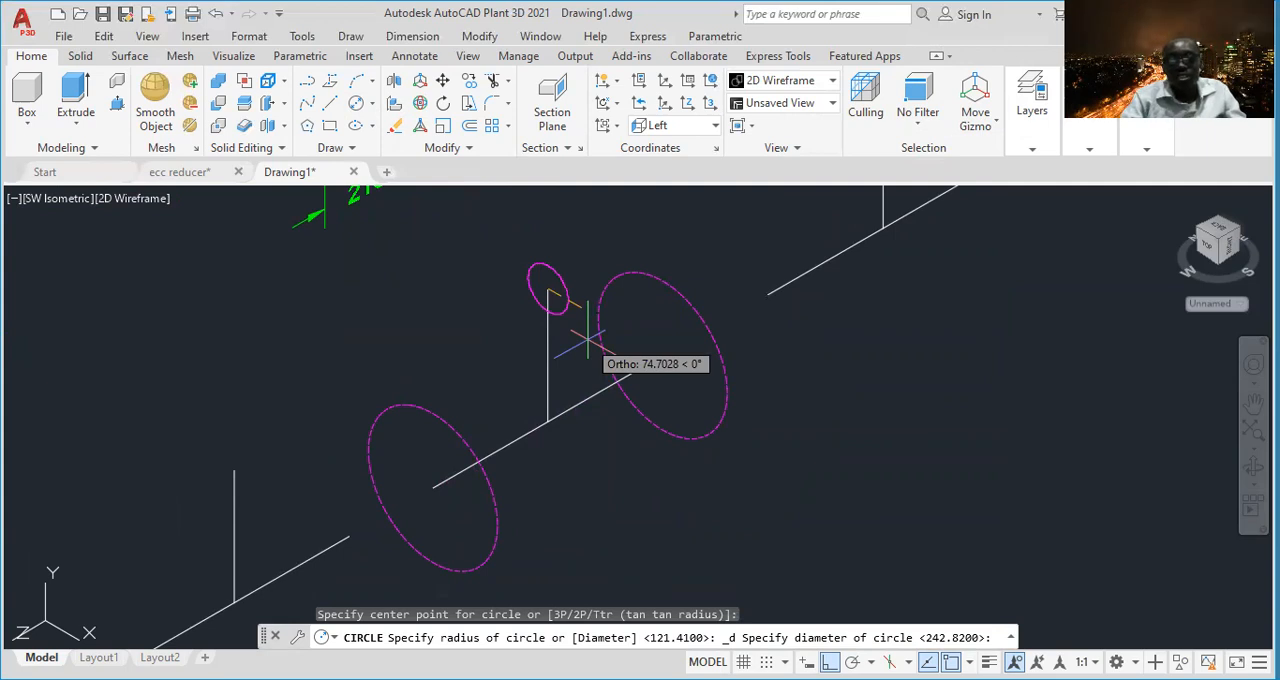
key(Escape)
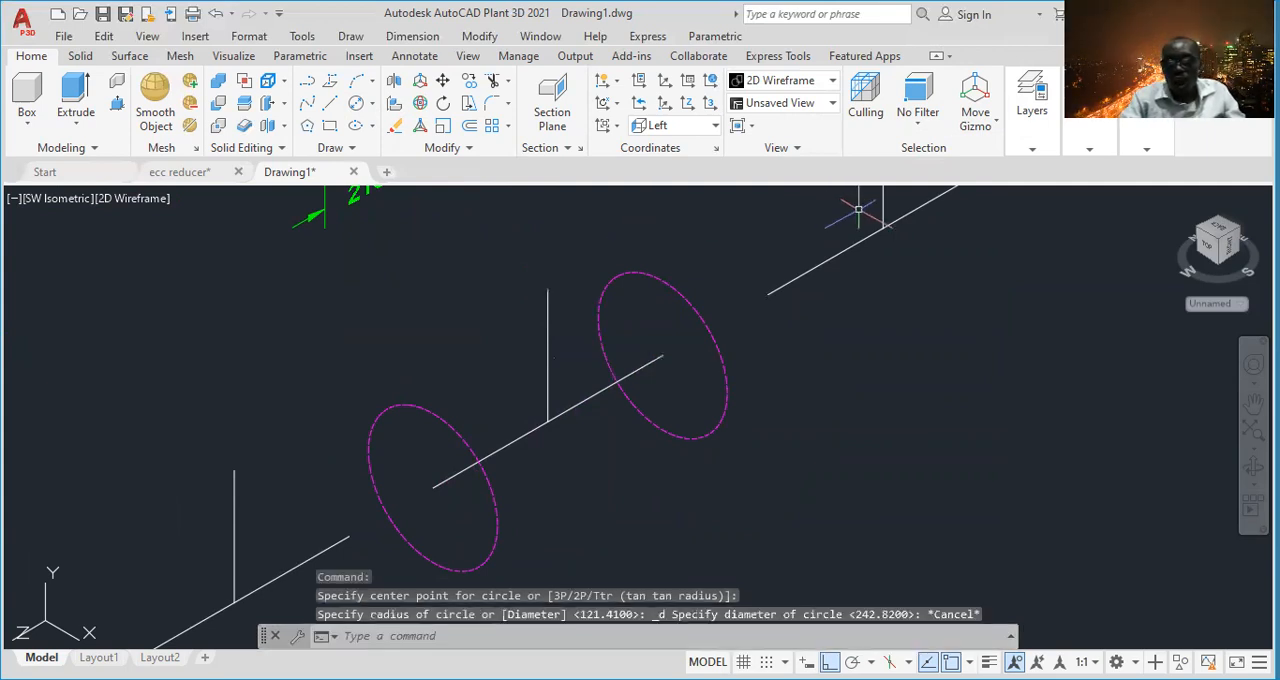
- Reset the coordinate system to World and switch it to the Top orientation
click(715, 128)
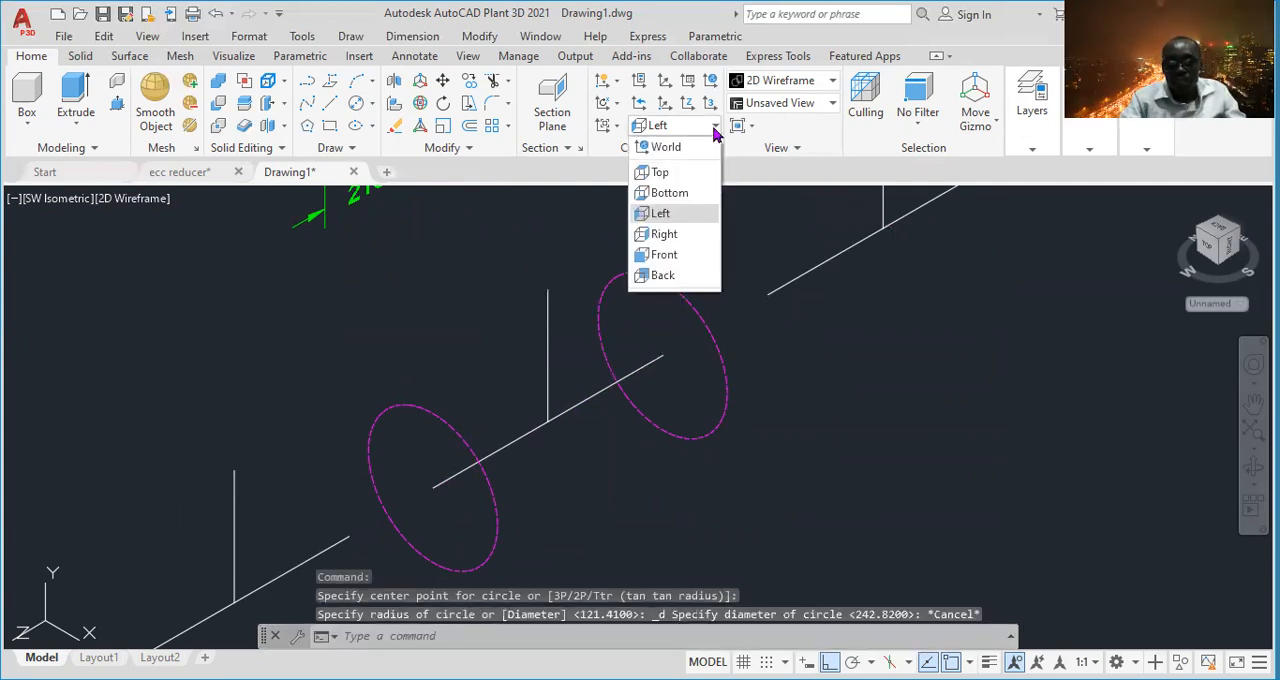
click(668, 148)
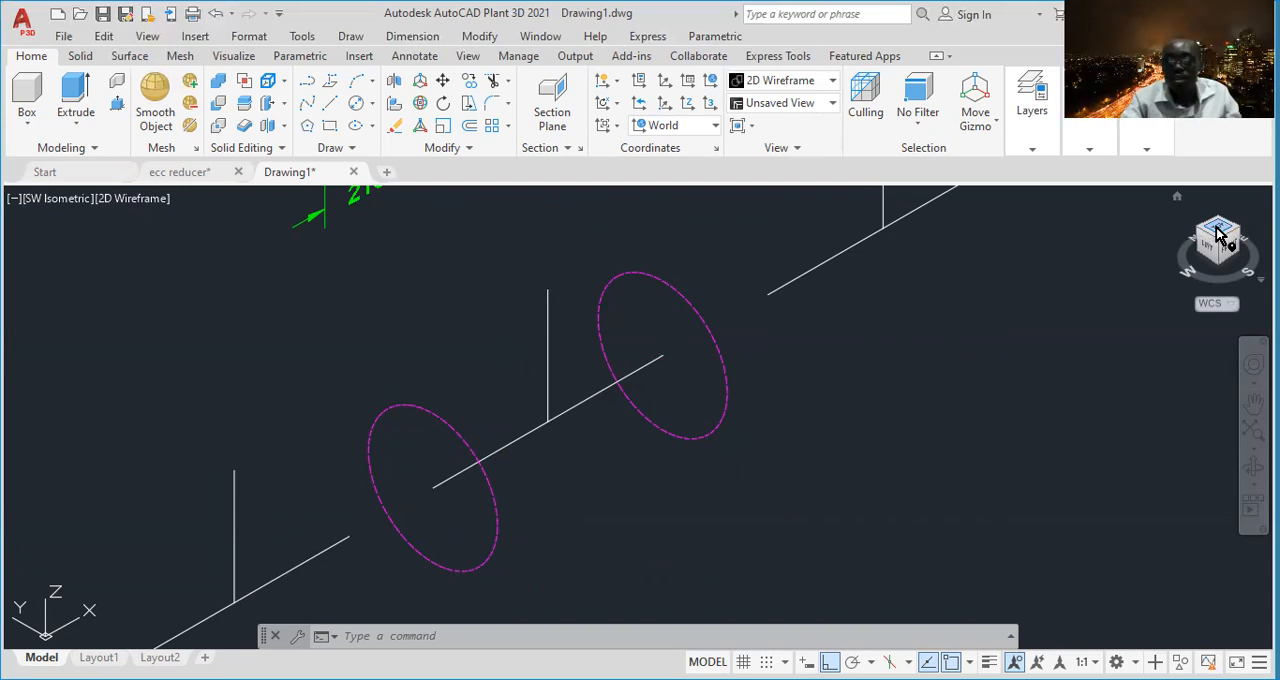
click(700, 129)
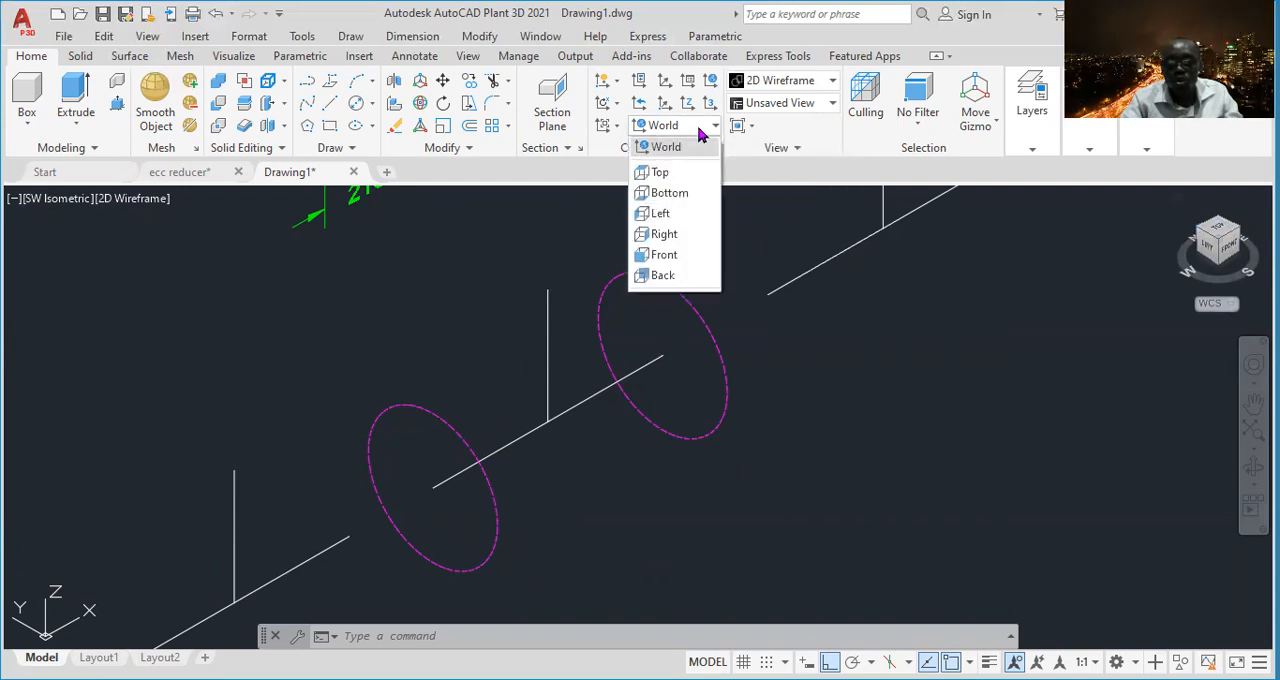
click(662, 173)
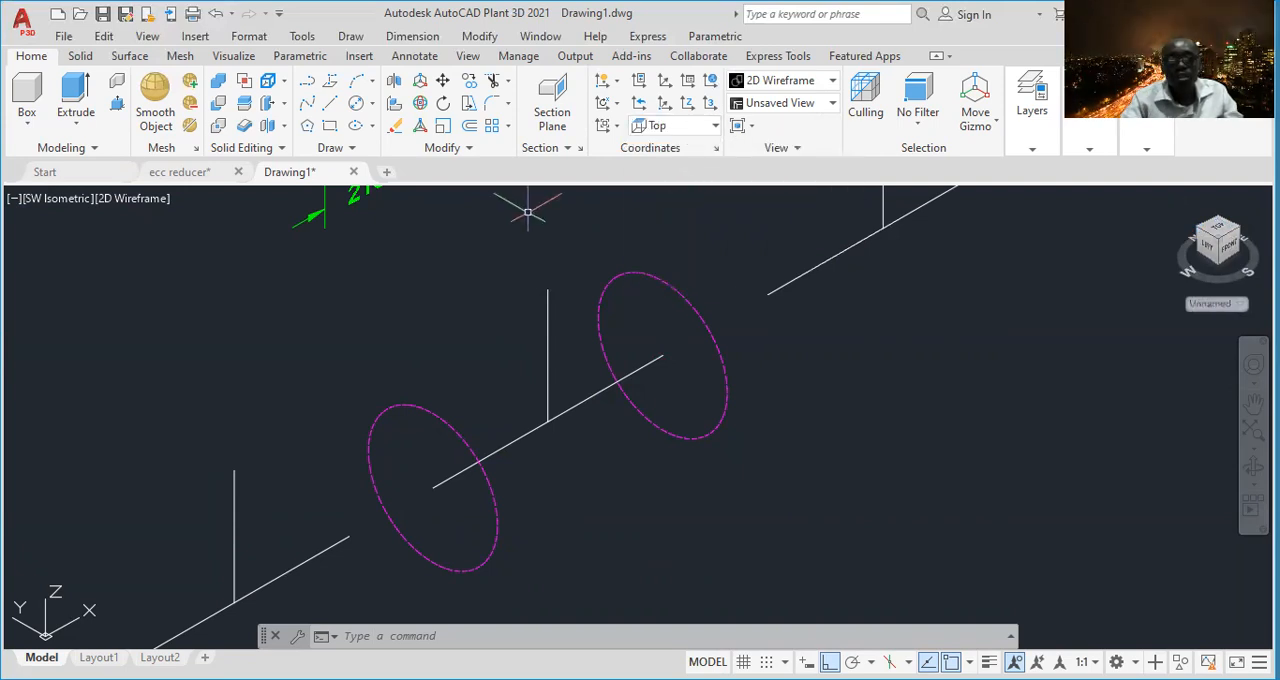
- Draw a circle of diameter 242.82 centered on the upper endpoint of the middle tee's vertical branch centerline
click(372, 106)
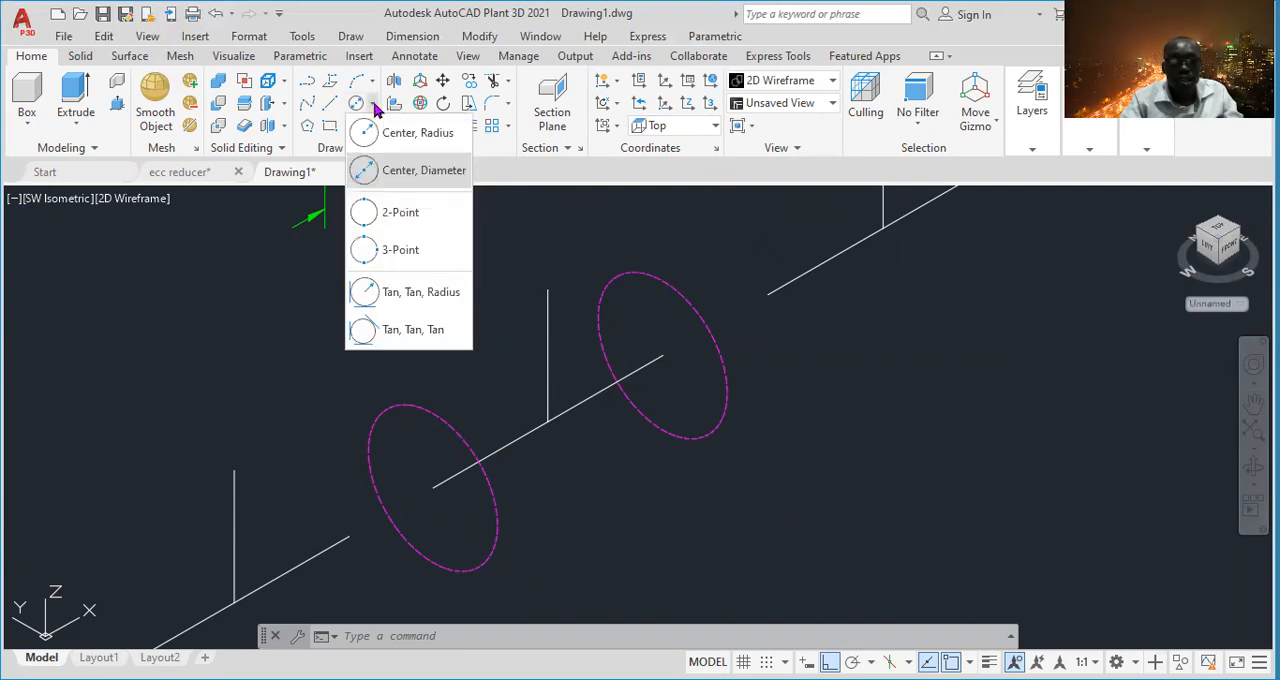
click(432, 172)
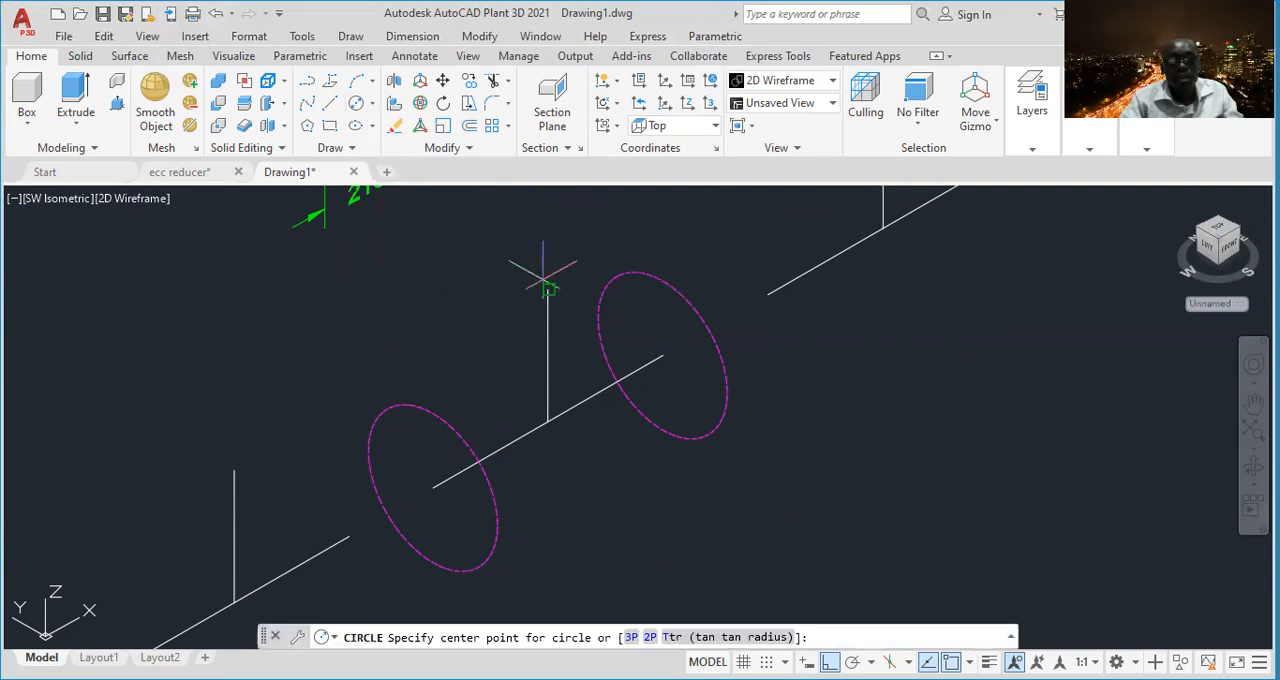
click(548, 290)
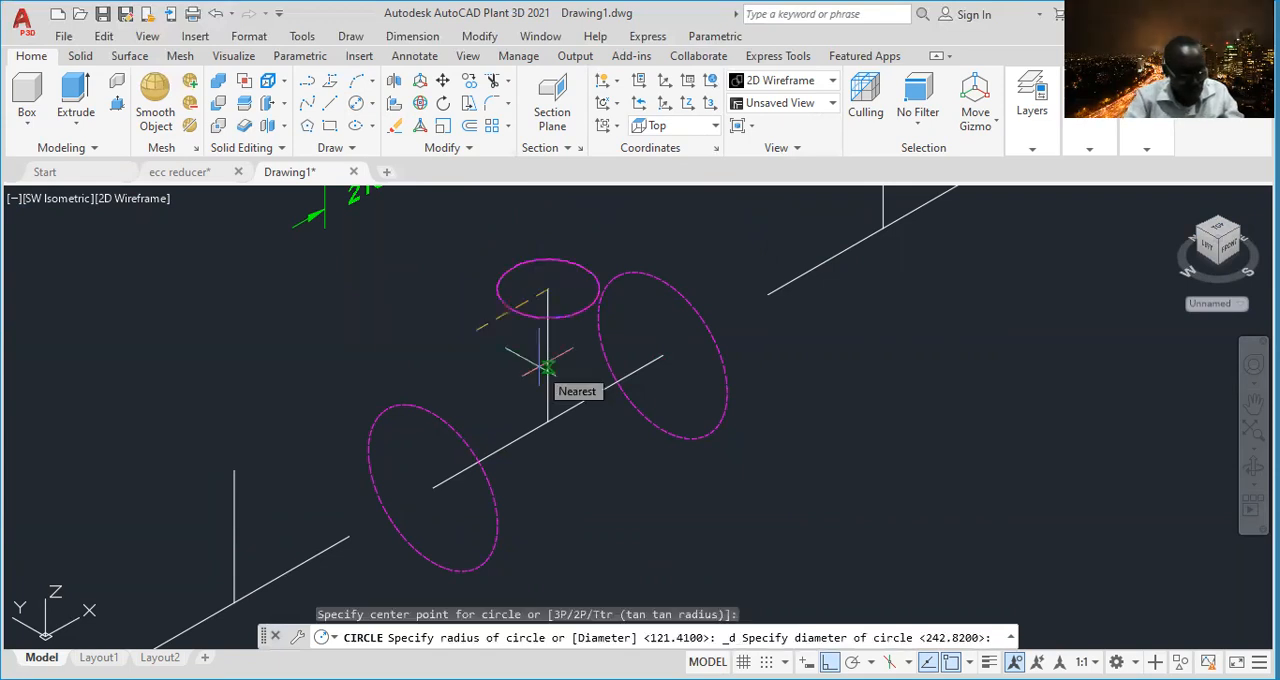
text(242.82)
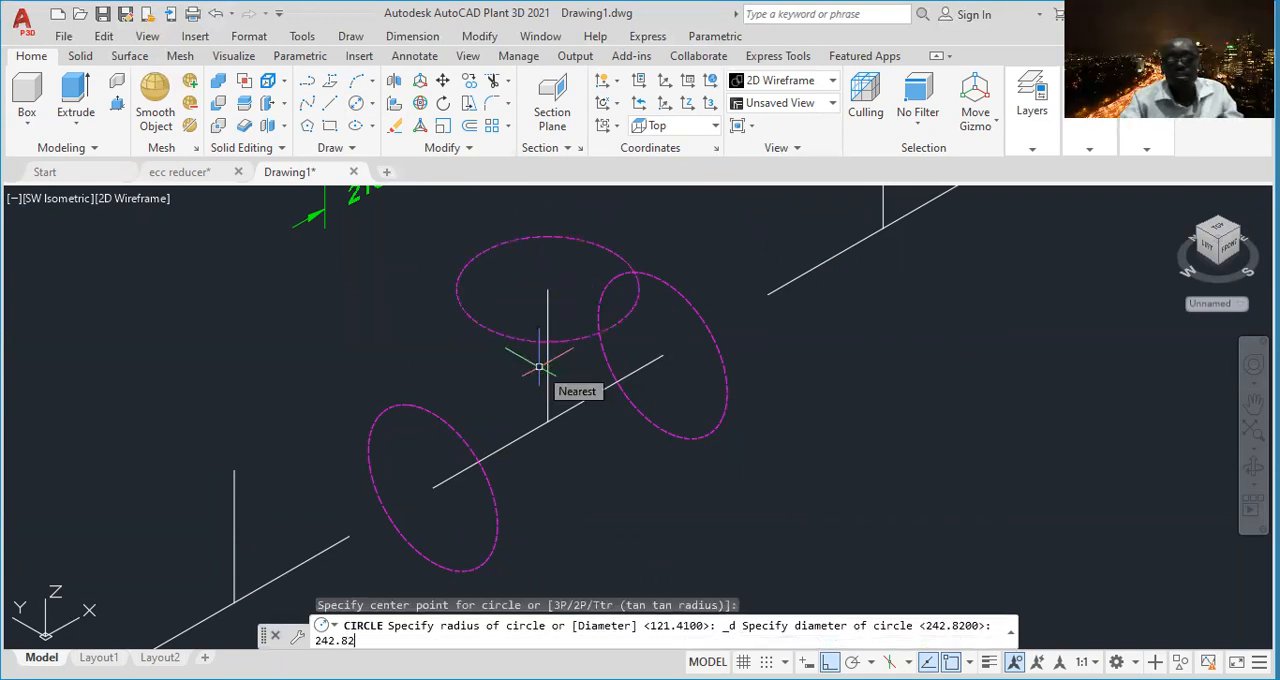
key(Return)
- Move the upper-right tee centerlines farther away from the middle tee with its circles
scroll(545, 355, down, 5)
scroll(525, 365, up, 3)
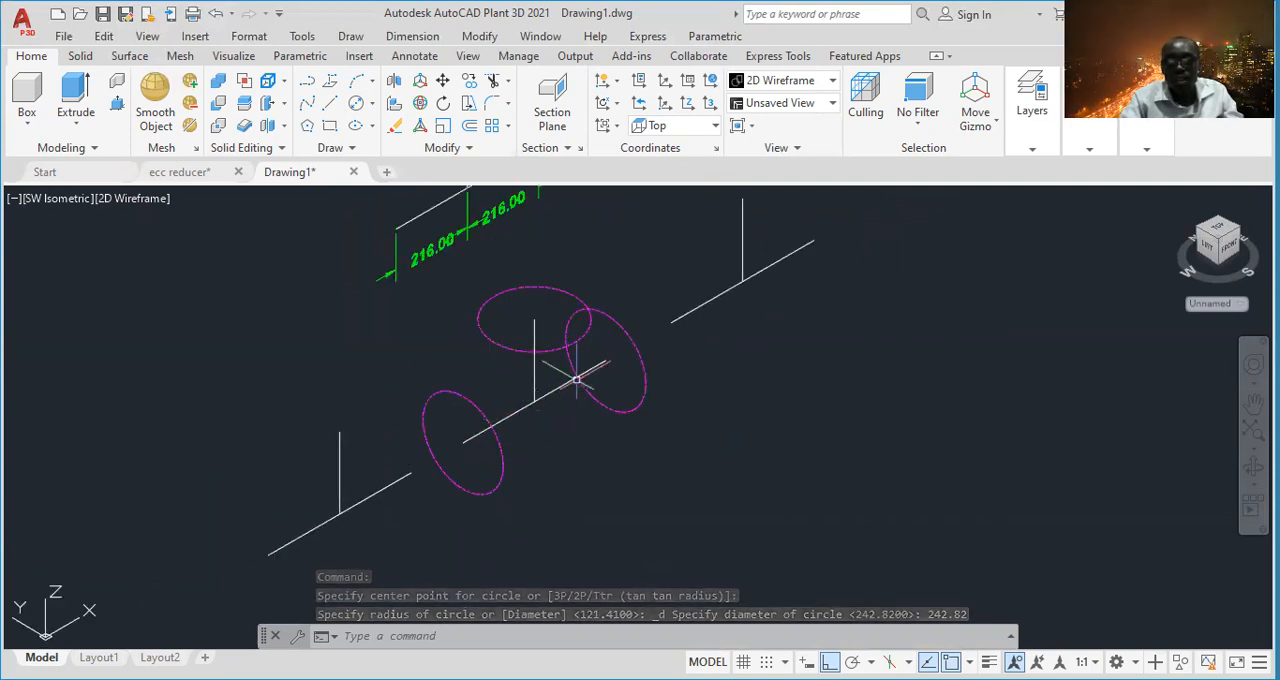
middle_drag(677, 380, 563, 457)
click(726, 262)
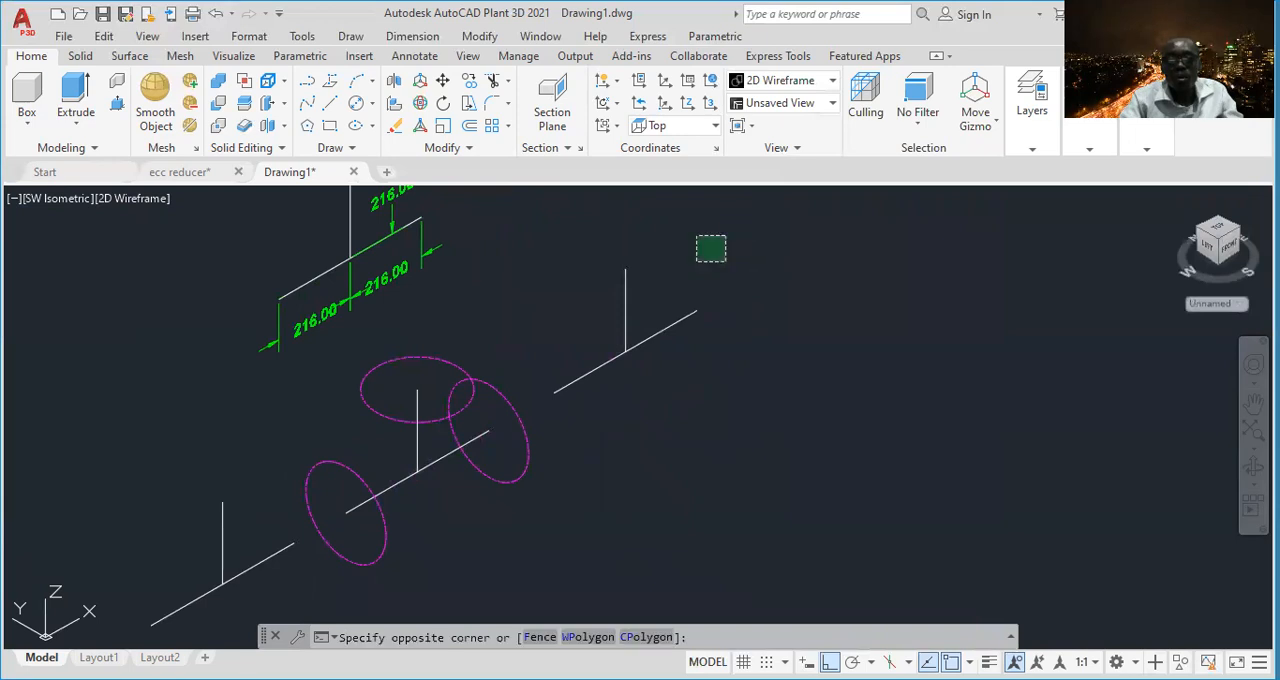
click(552, 426)
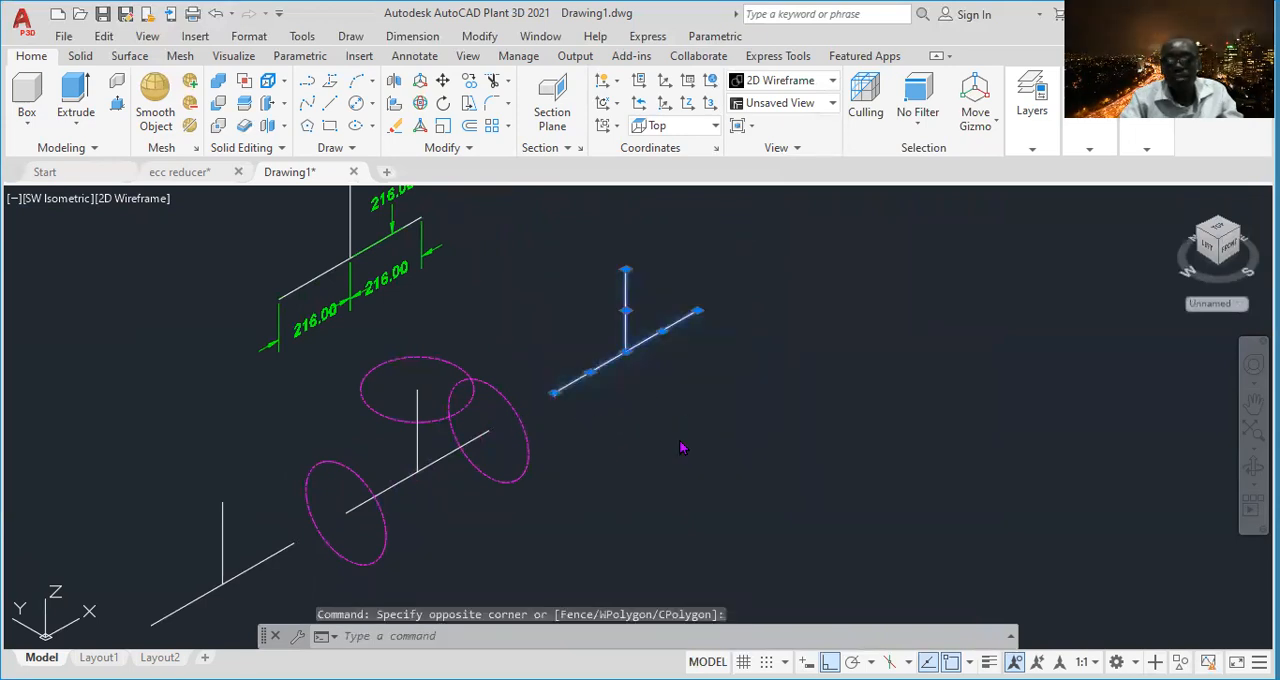
right_click(680, 448)
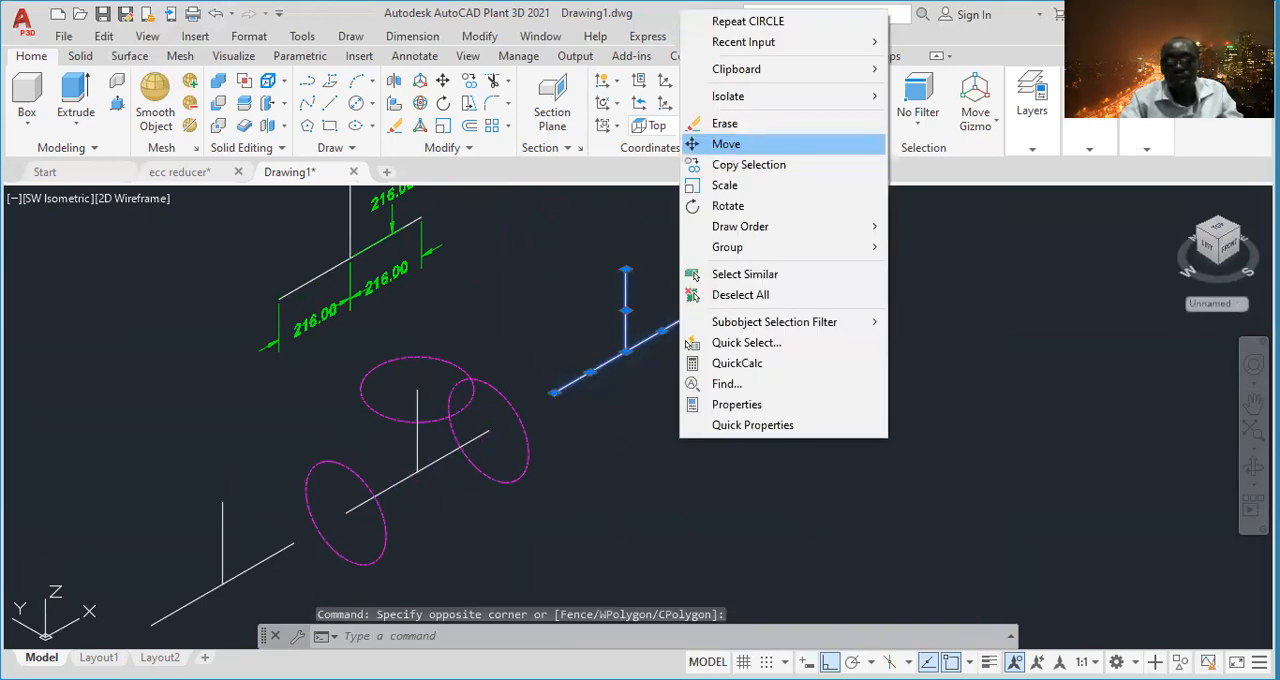
click(726, 144)
click(643, 366)
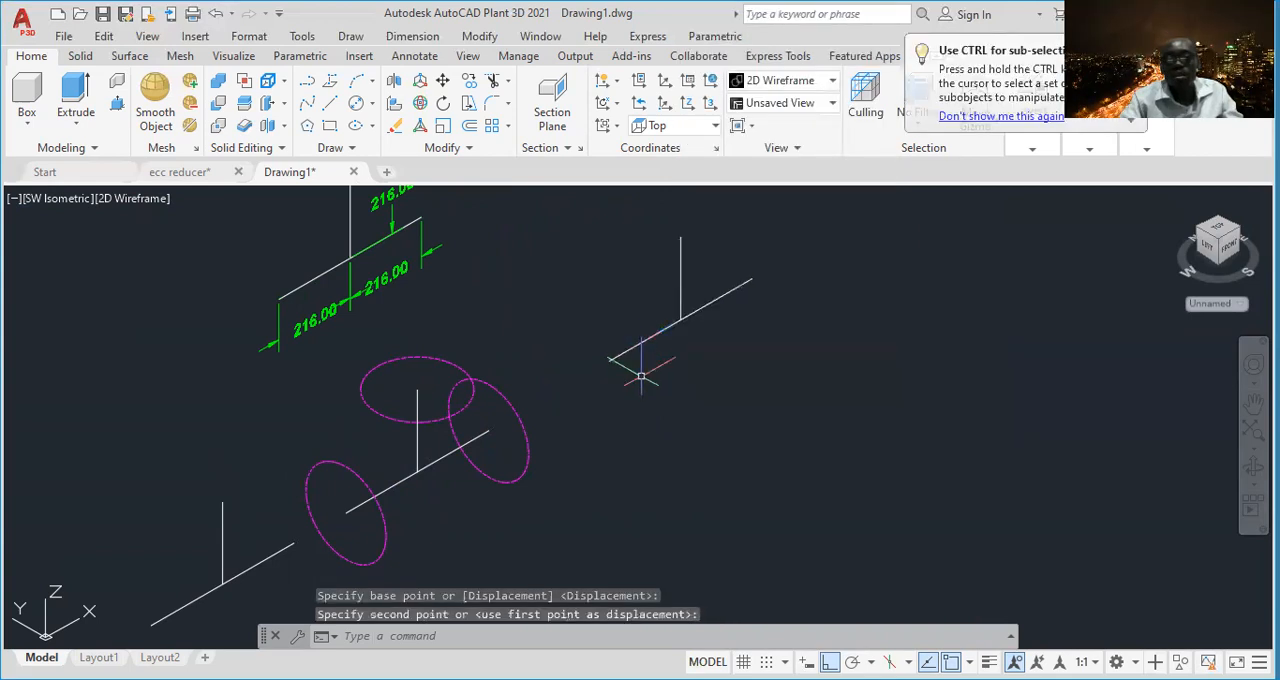
- Examine the diameter dimension of the pipe's outer circle in the reference drawing
middle_drag(492, 252, 546, 390)
scroll(532, 348, down, 4)
scroll(497, 362, up, 2)
scroll(451, 401, up, 2)
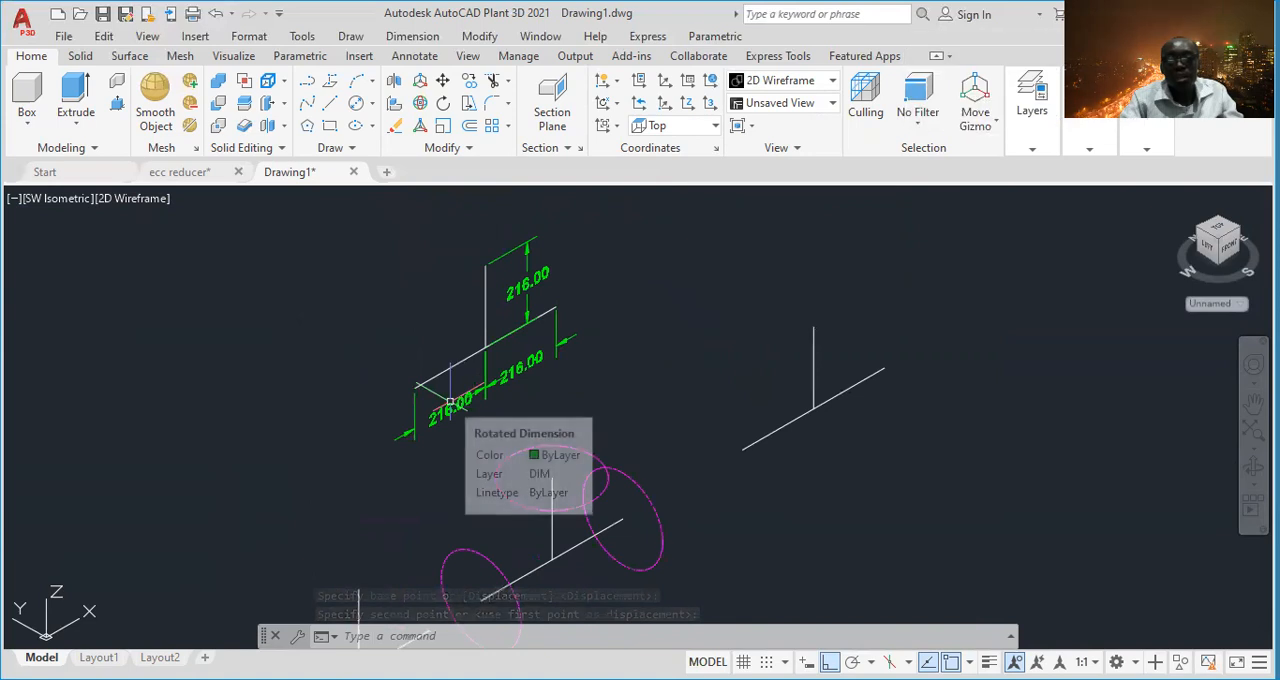
scroll(505, 377, down, 2)
scroll(505, 377, down, 4)
middle_drag(229, 286, 300, 354)
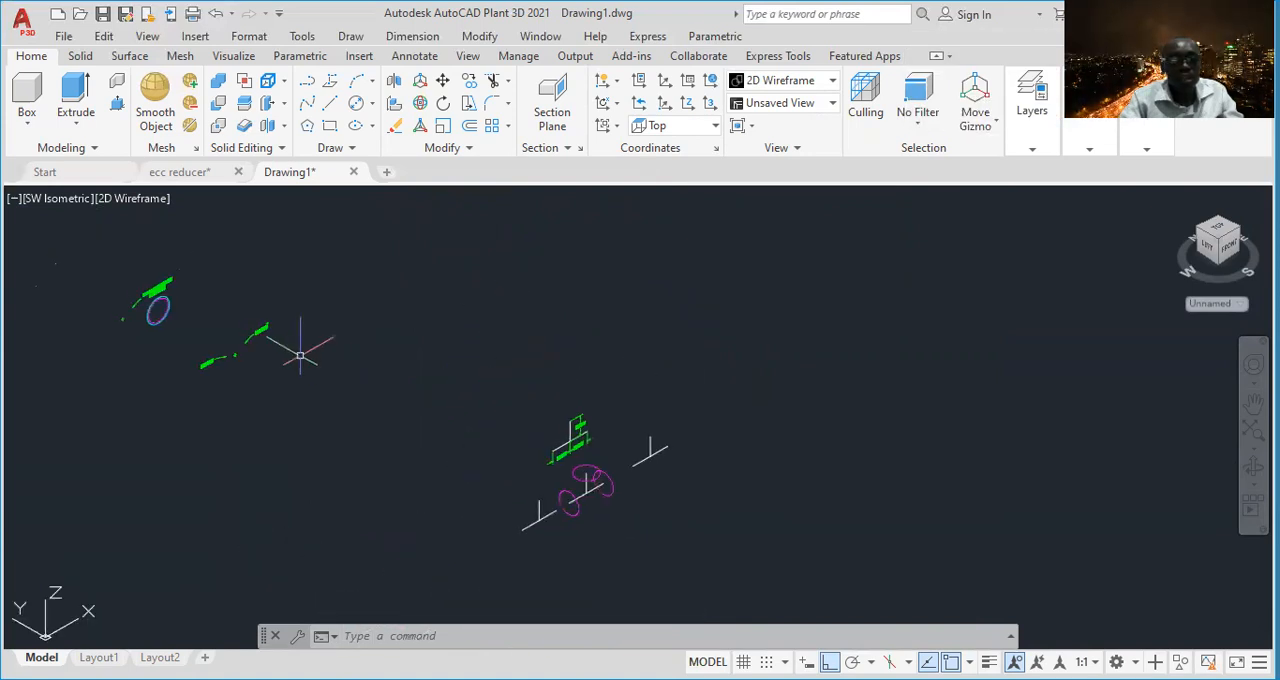
scroll(270, 342, up, 5)
scroll(251, 316, up, 2)
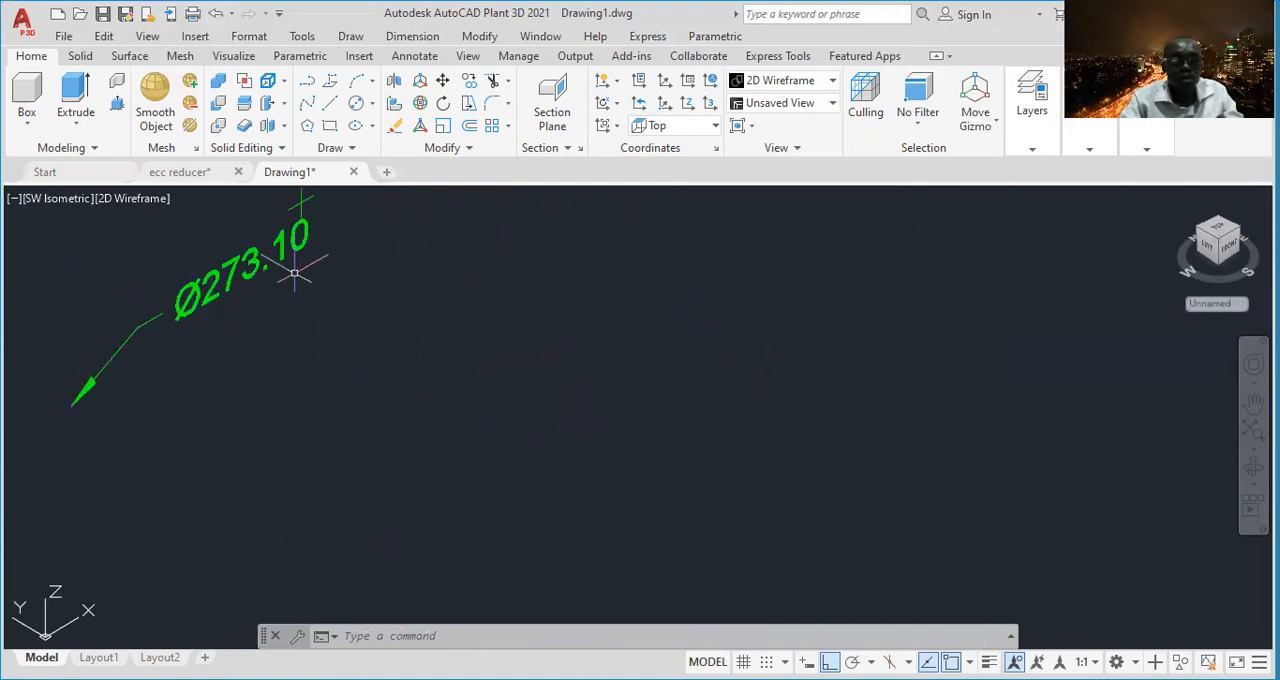
scroll(286, 289, down, 5)
scroll(627, 418, up, 5)
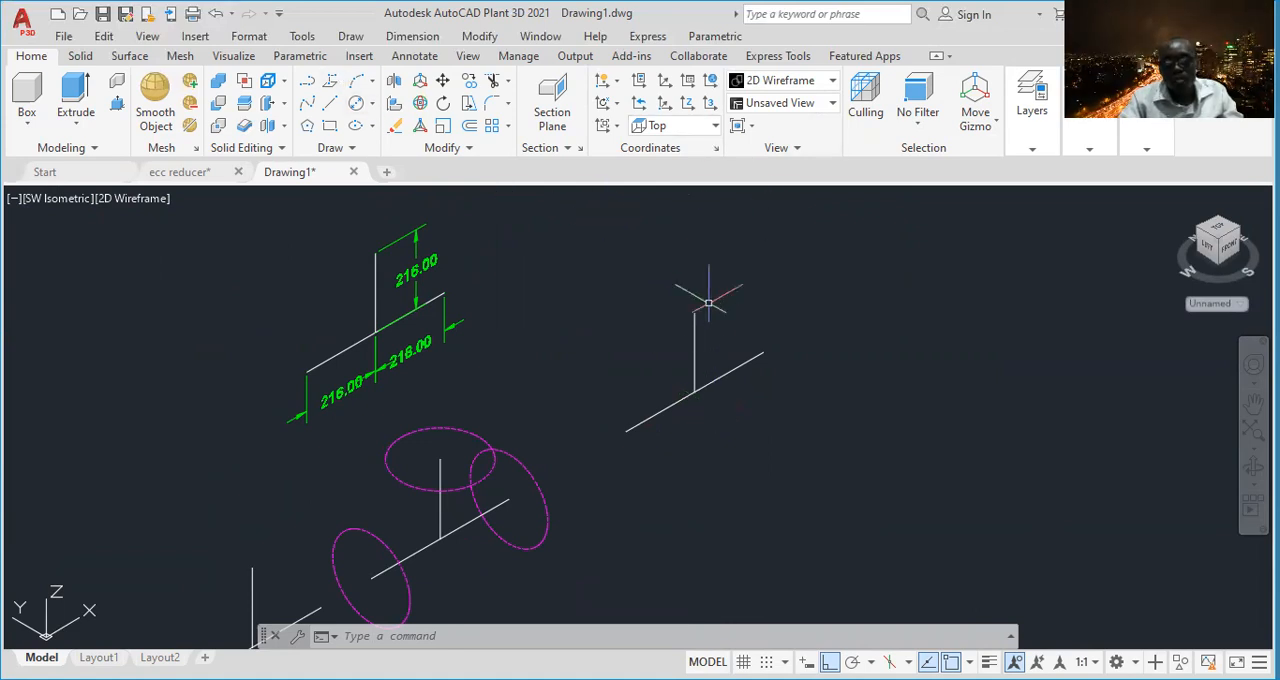
- Draw a circle of diameter 273.1 centered on the upper endpoint of the upper-right tee's vertical branch centerline
click(369, 105)
click(401, 172)
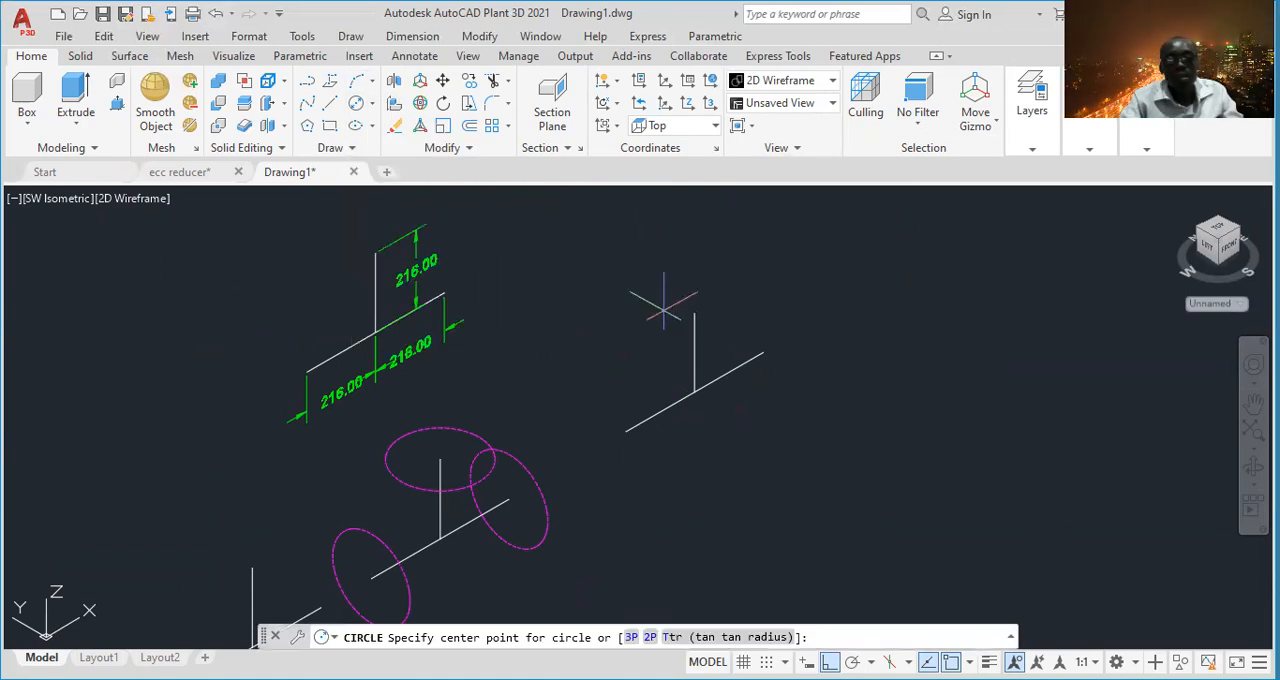
click(694, 314)
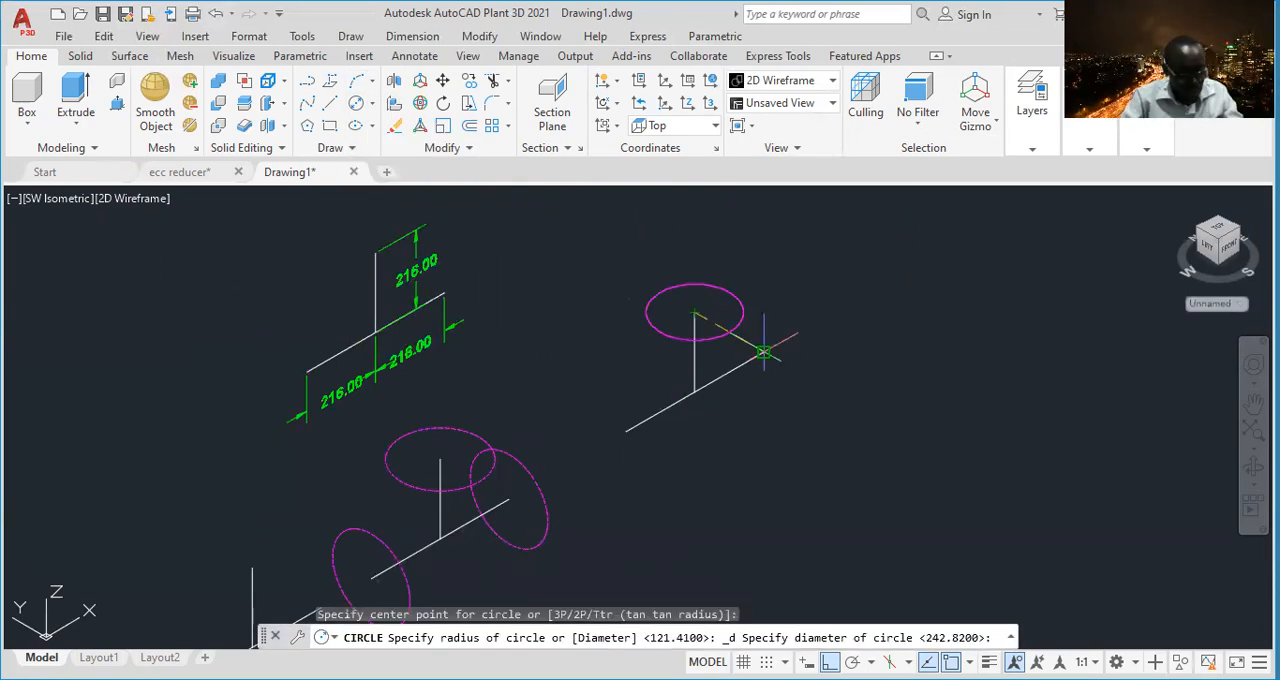
text(273.)
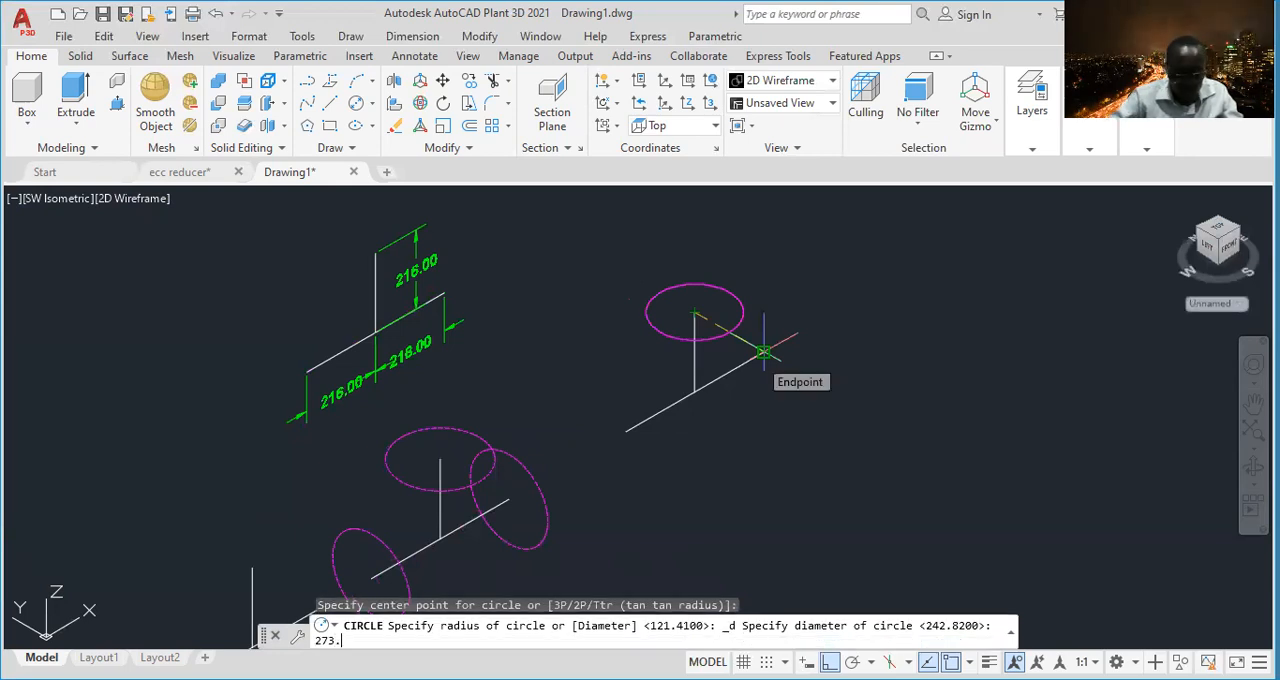
text(1)
key(Return)
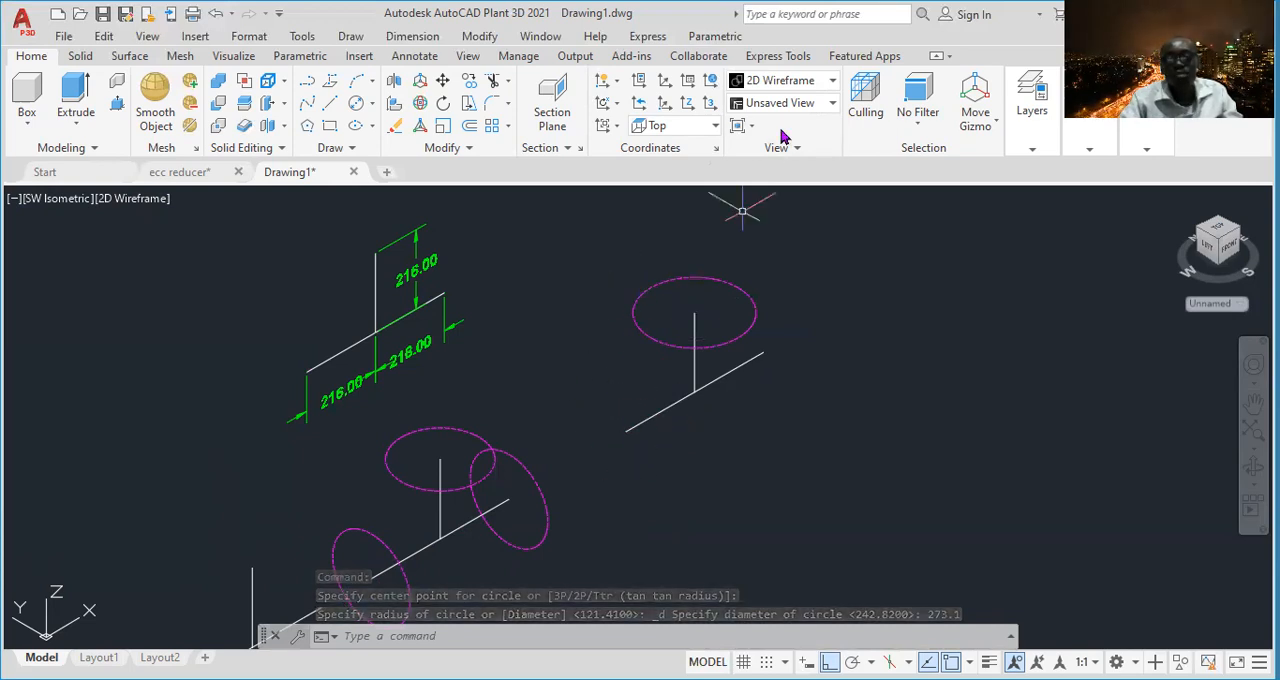
- Switch the coordinate system to Left and draw a 273.1 diameter circle on the lower-left endpoint of the upper-right tee's run centerline
click(709, 126)
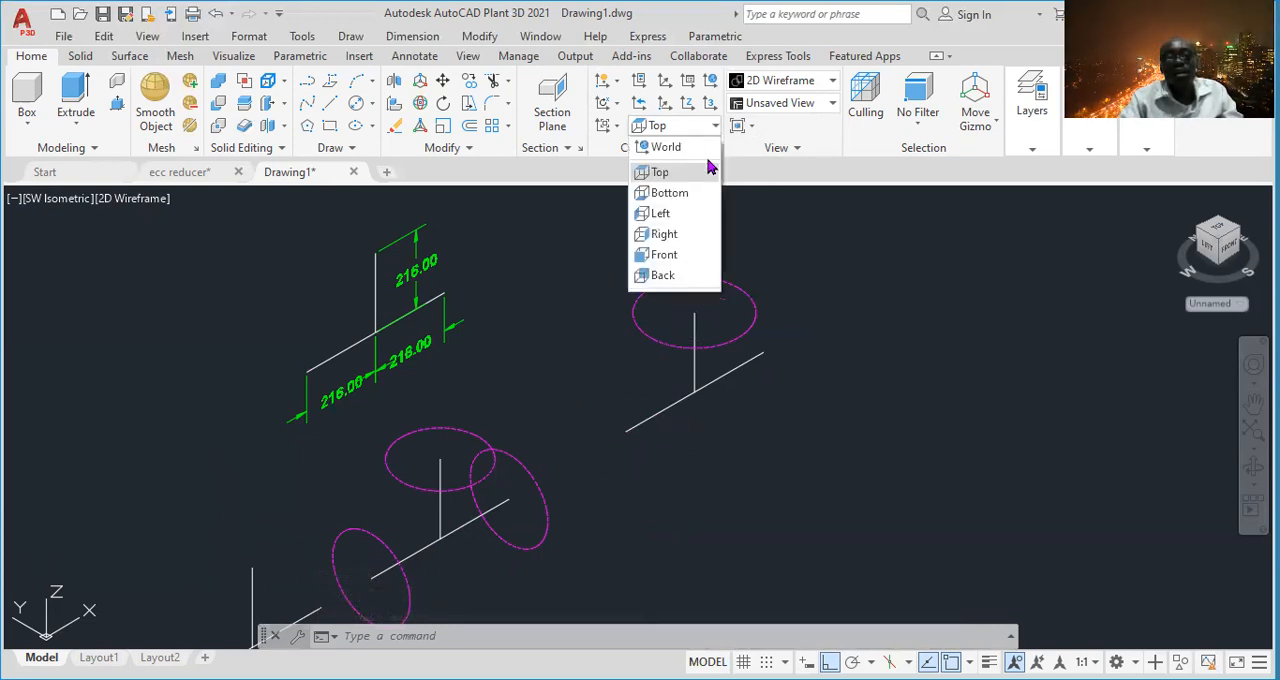
click(680, 215)
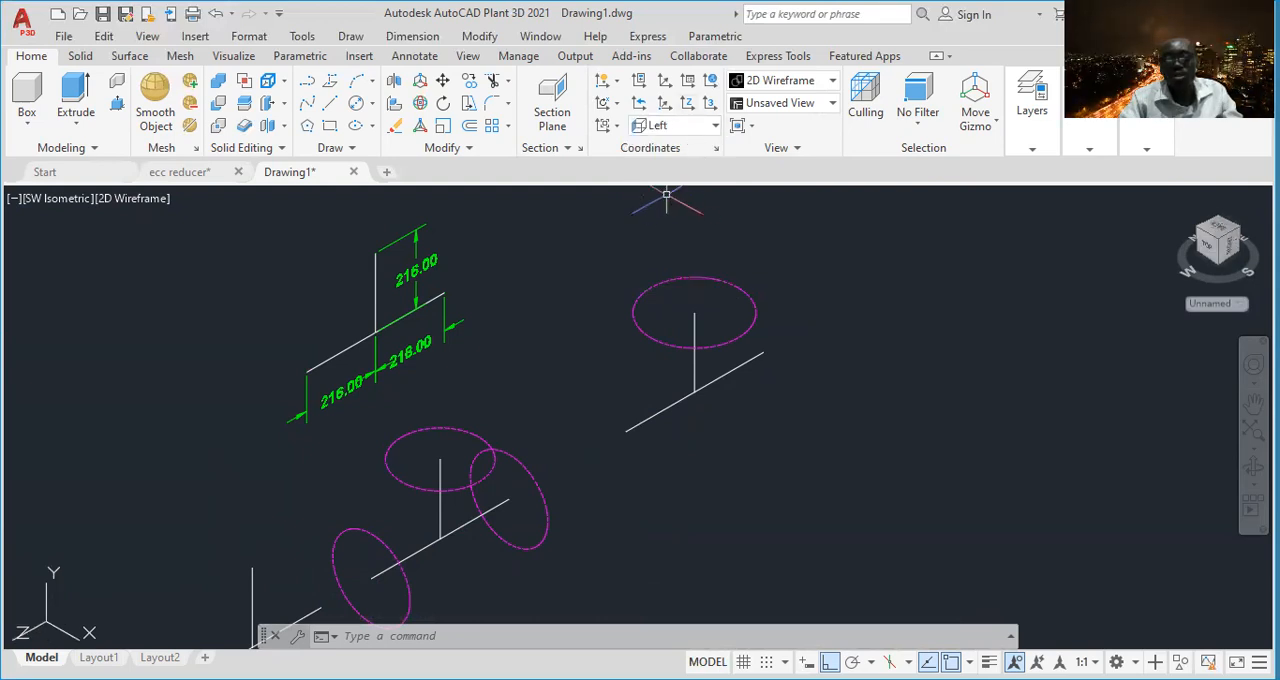
click(373, 104)
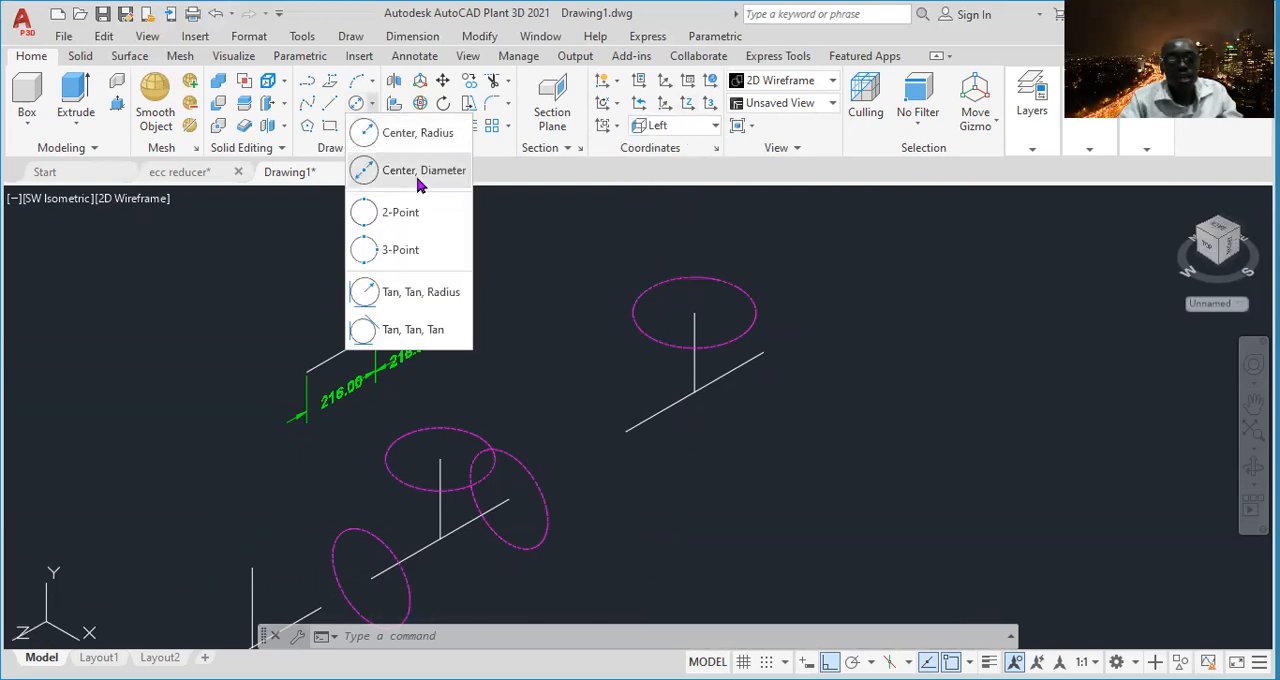
click(415, 172)
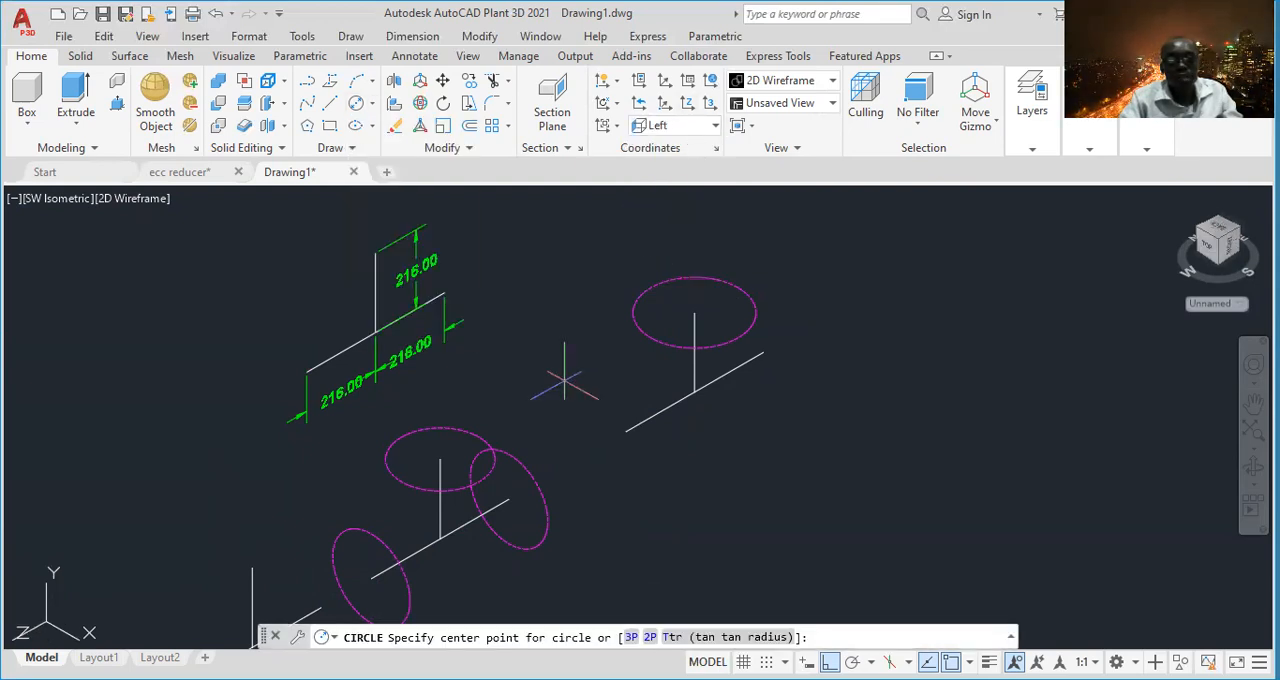
click(626, 430)
text(273.1)
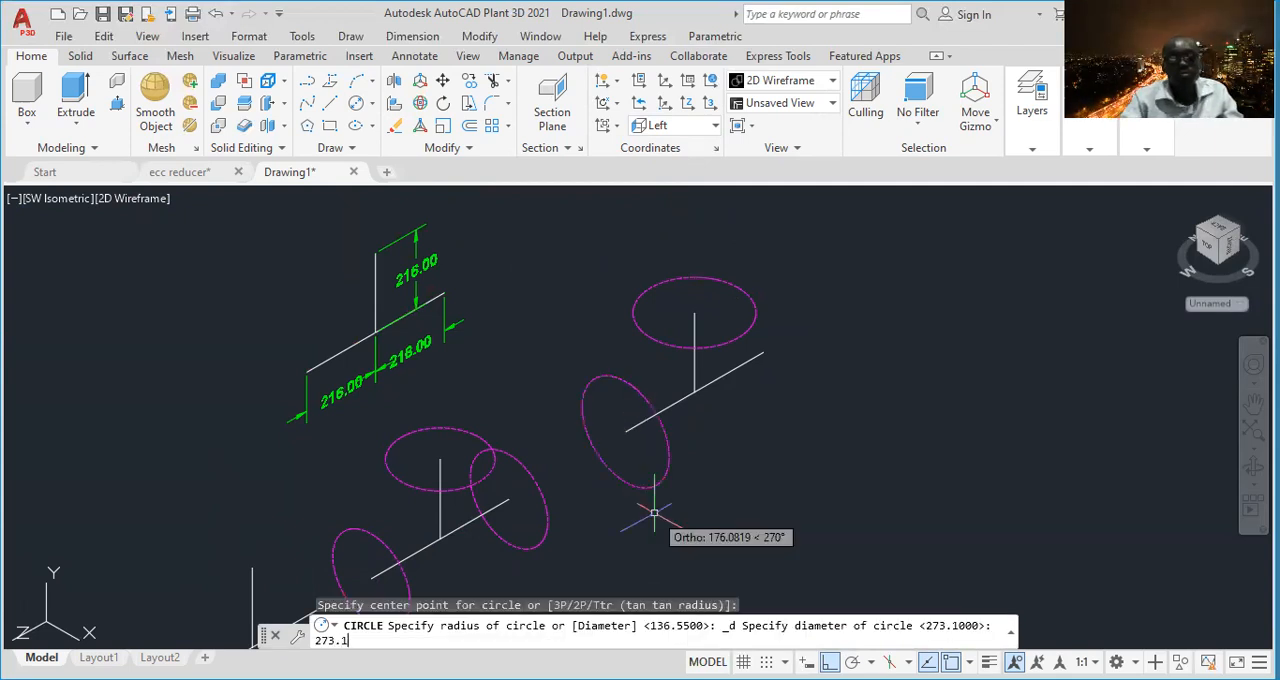
key(Return)
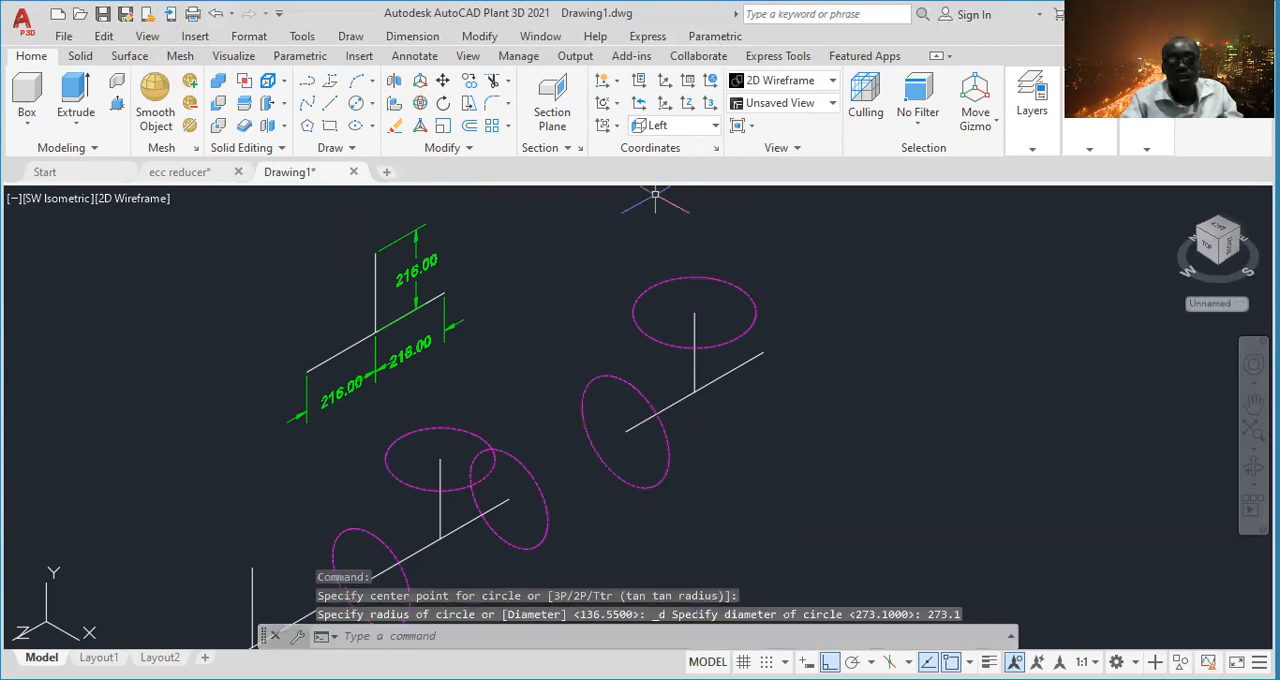
click(645, 402)
right_click(791, 486)
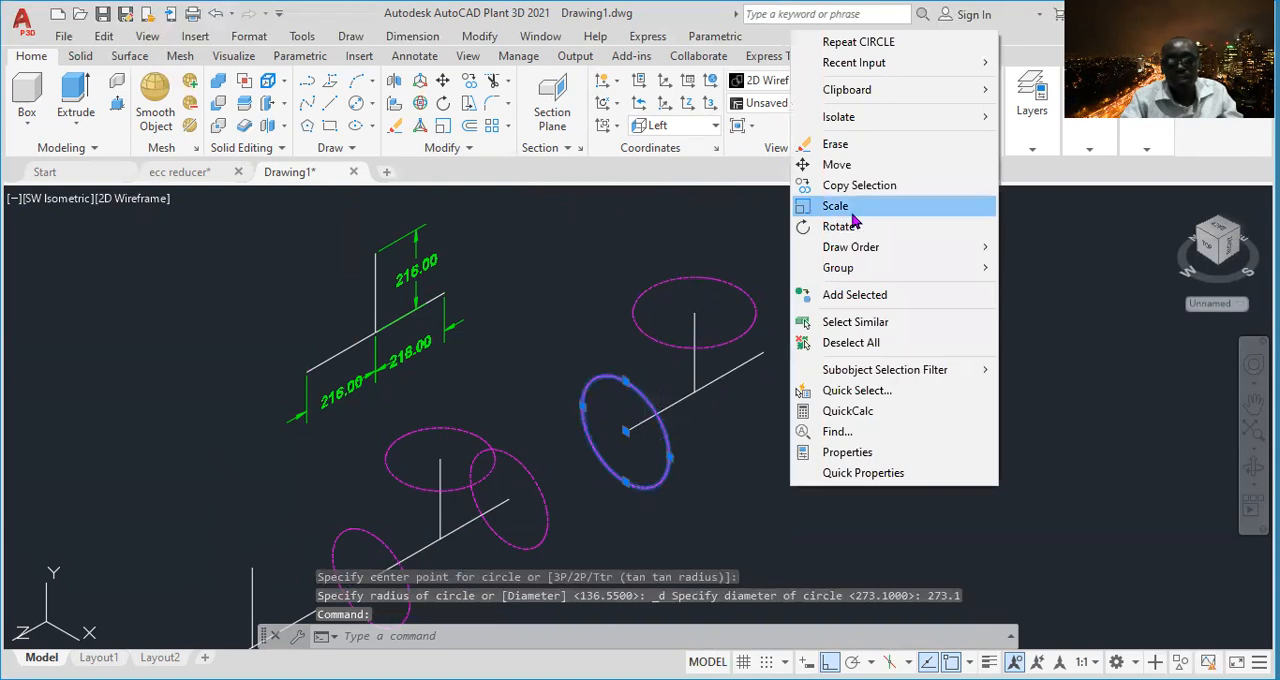
click(835, 205)
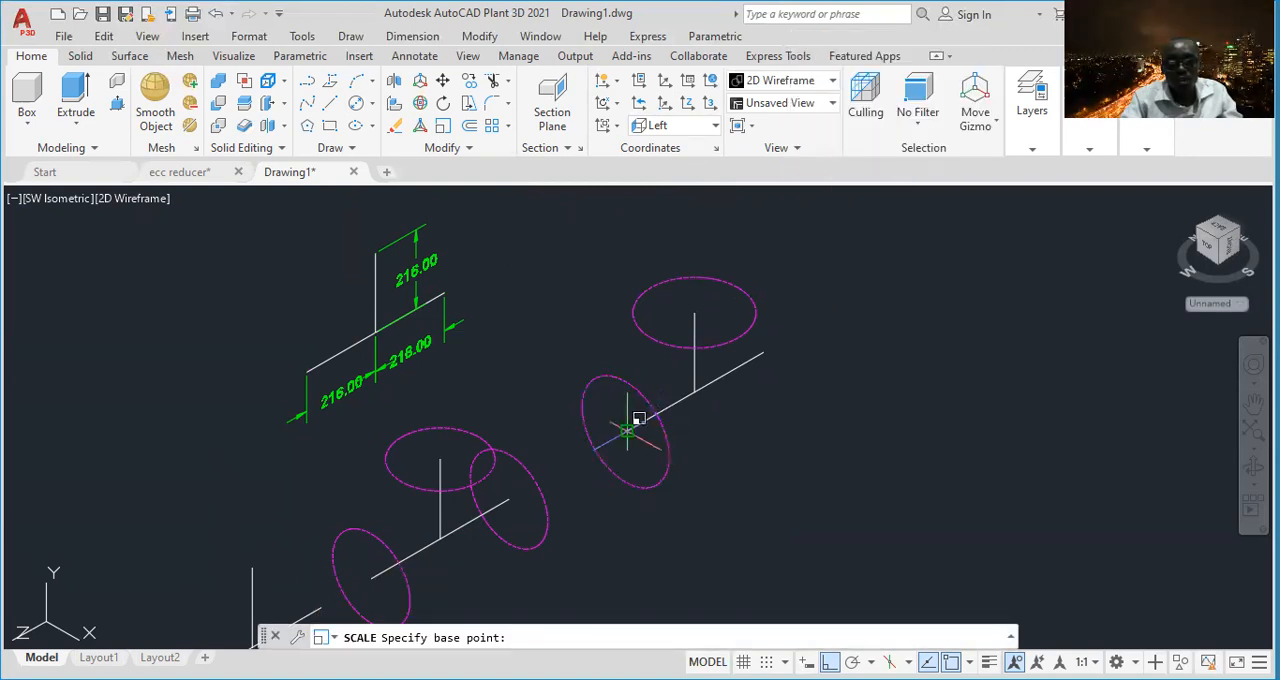
click(627, 431)
key(Escape)
- Copy the run-end circle of the upper-right tee from its center to the opposite endpoint of the run centerline
click(716, 436)
click(648, 468)
right_click(776, 440)
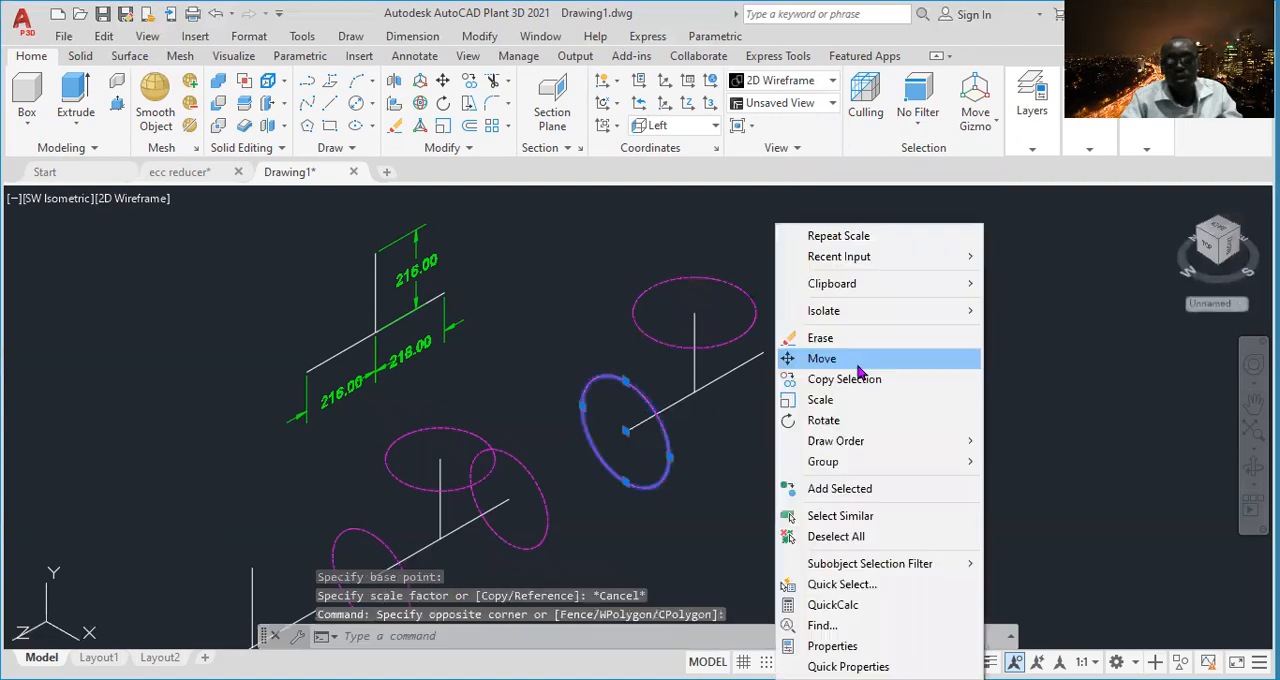
click(849, 380)
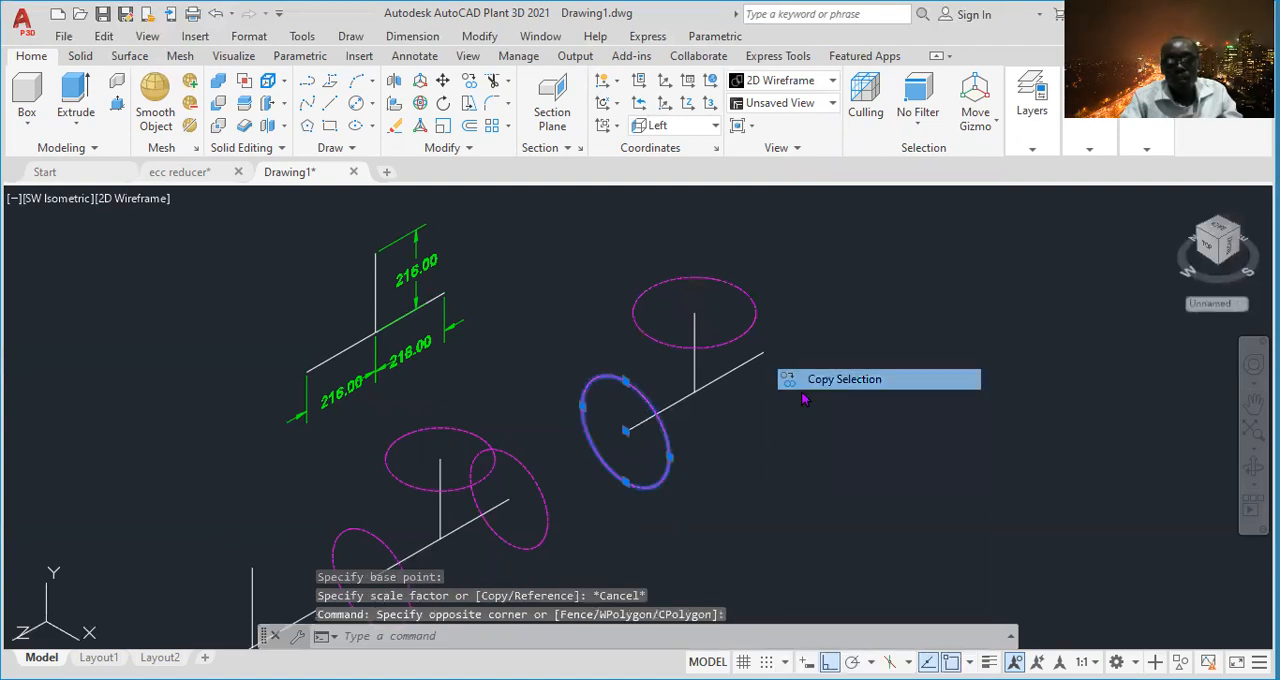
click(626, 431)
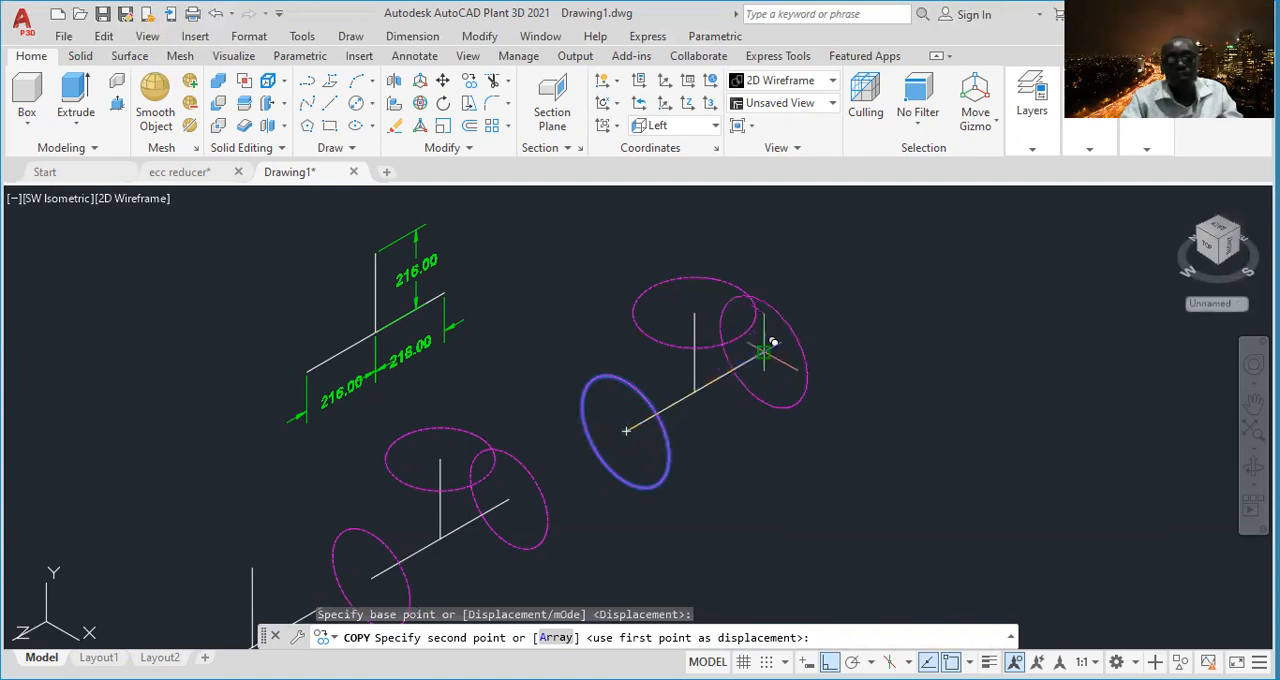
click(763, 351)
key(Escape)
- Assign the three 273.1 diameter circles of the upper-right tee to the cyan layer
click(760, 275)
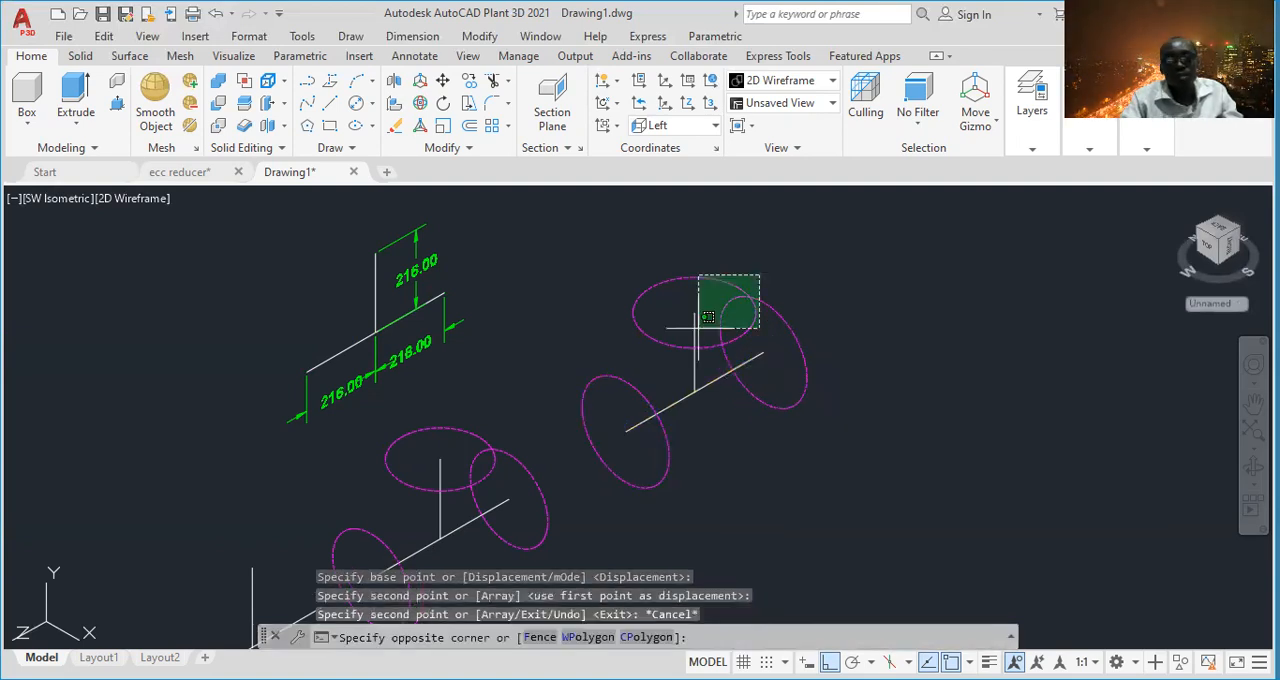
click(698, 327)
click(657, 373)
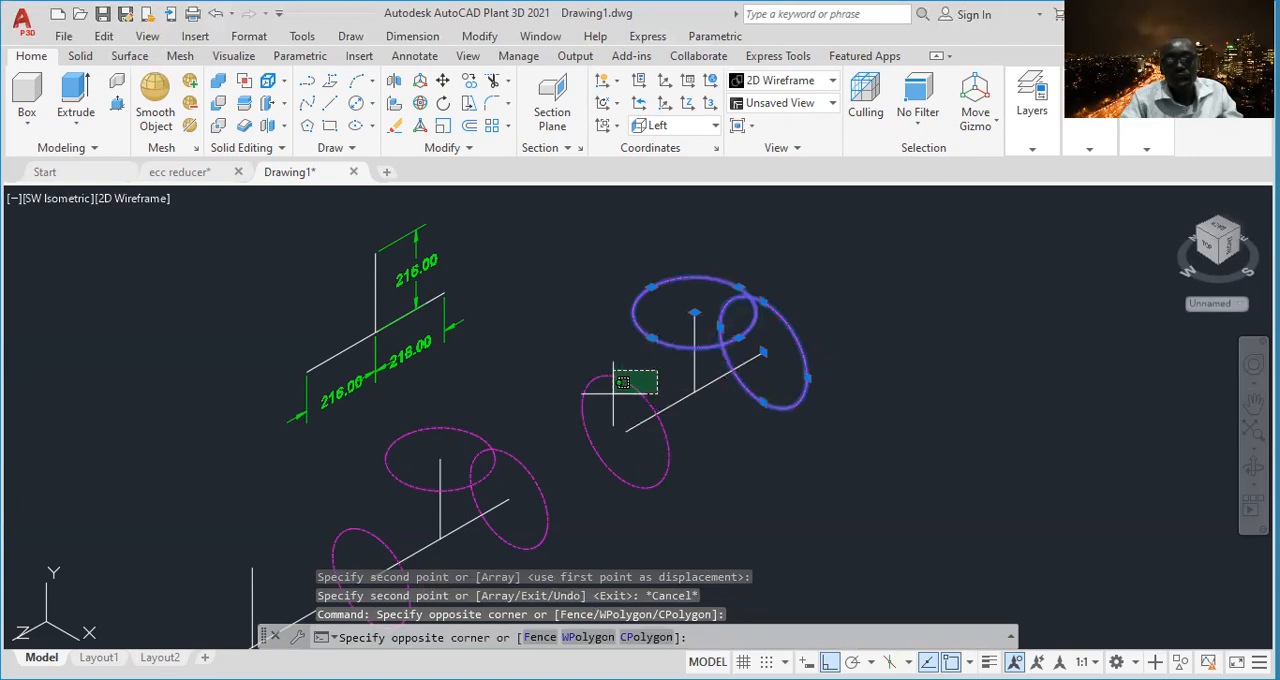
click(622, 382)
click(1032, 148)
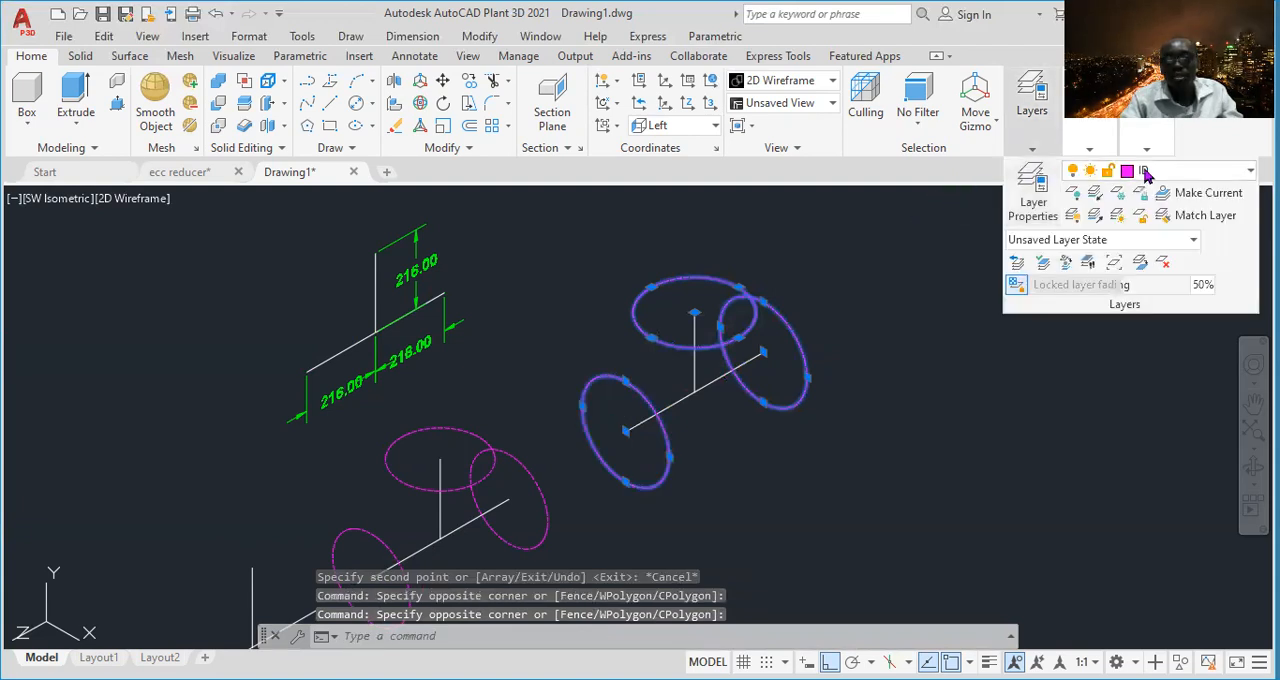
click(1160, 172)
click(1162, 308)
key(Escape)
- Sweep the magenta tee's lower-left run-end circle along the adjoining half of the run centerline to form a solid
middle_drag(714, 414, 823, 319)
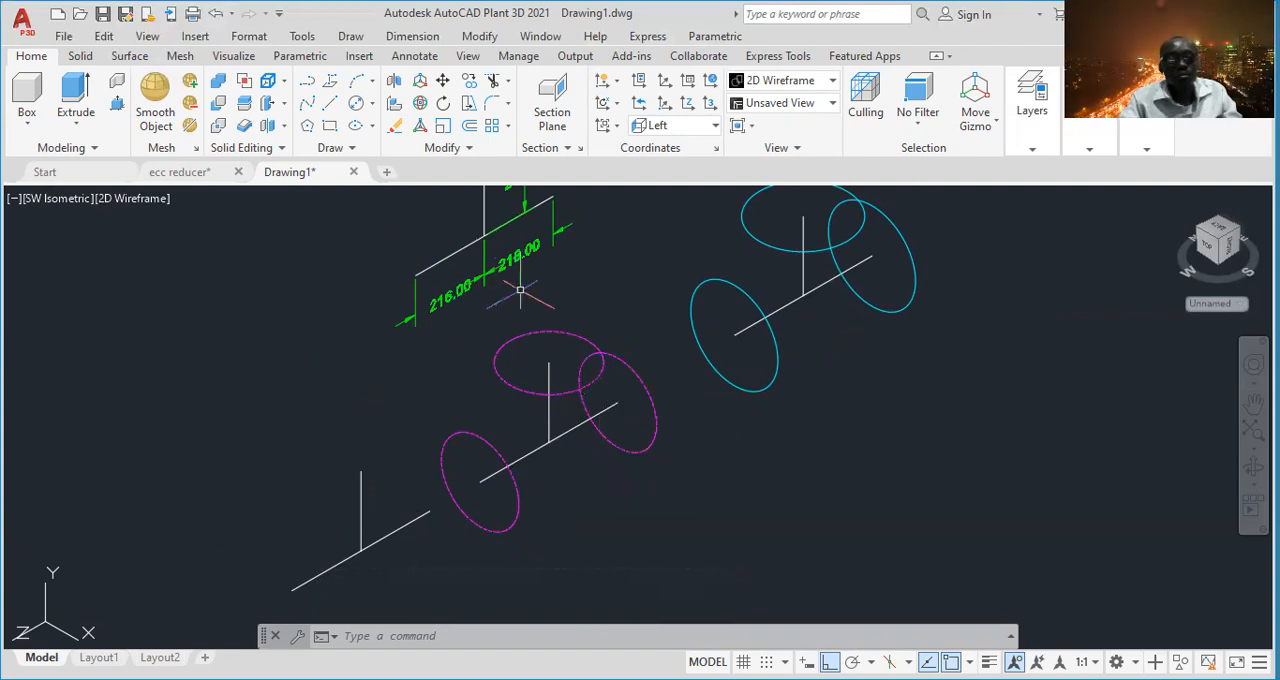
click(80, 130)
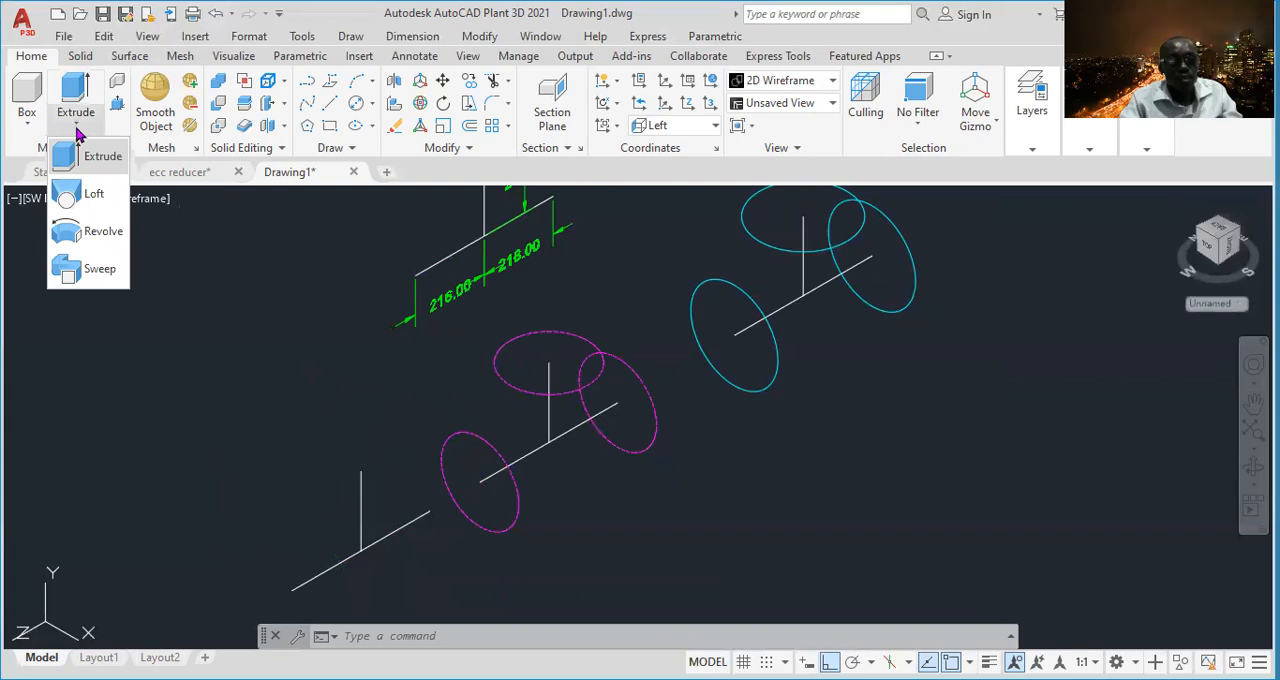
click(98, 146)
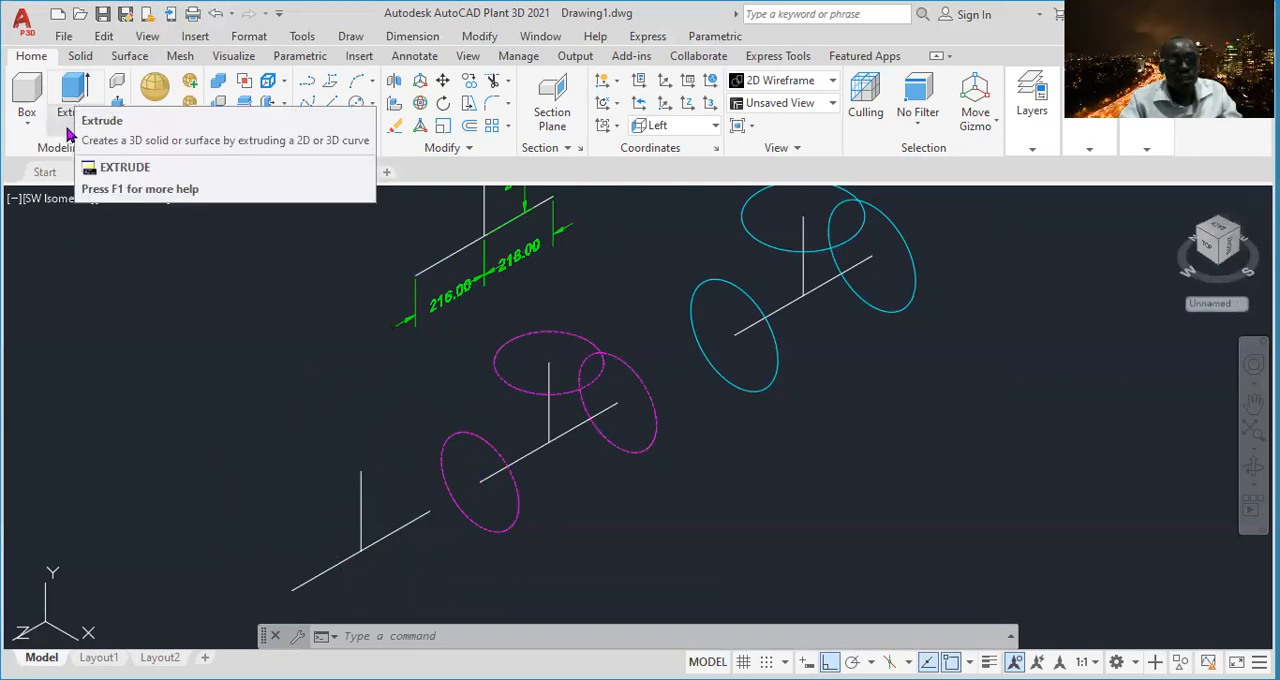
click(70, 130)
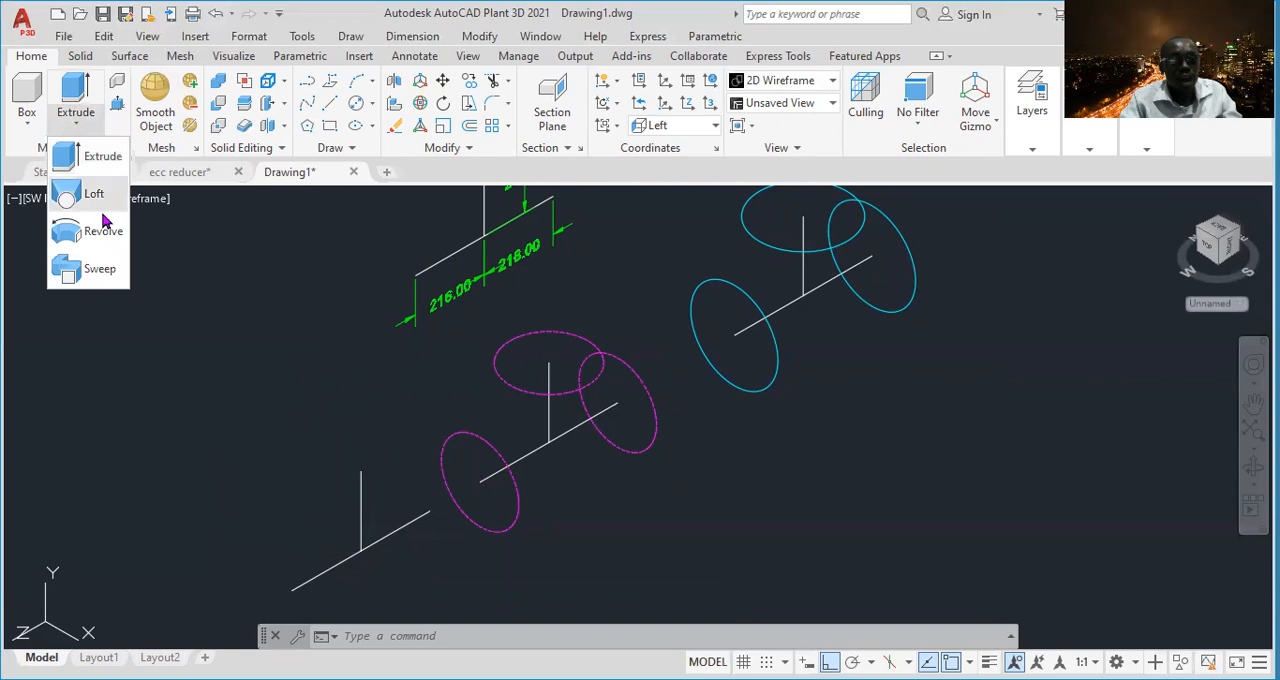
click(99, 269)
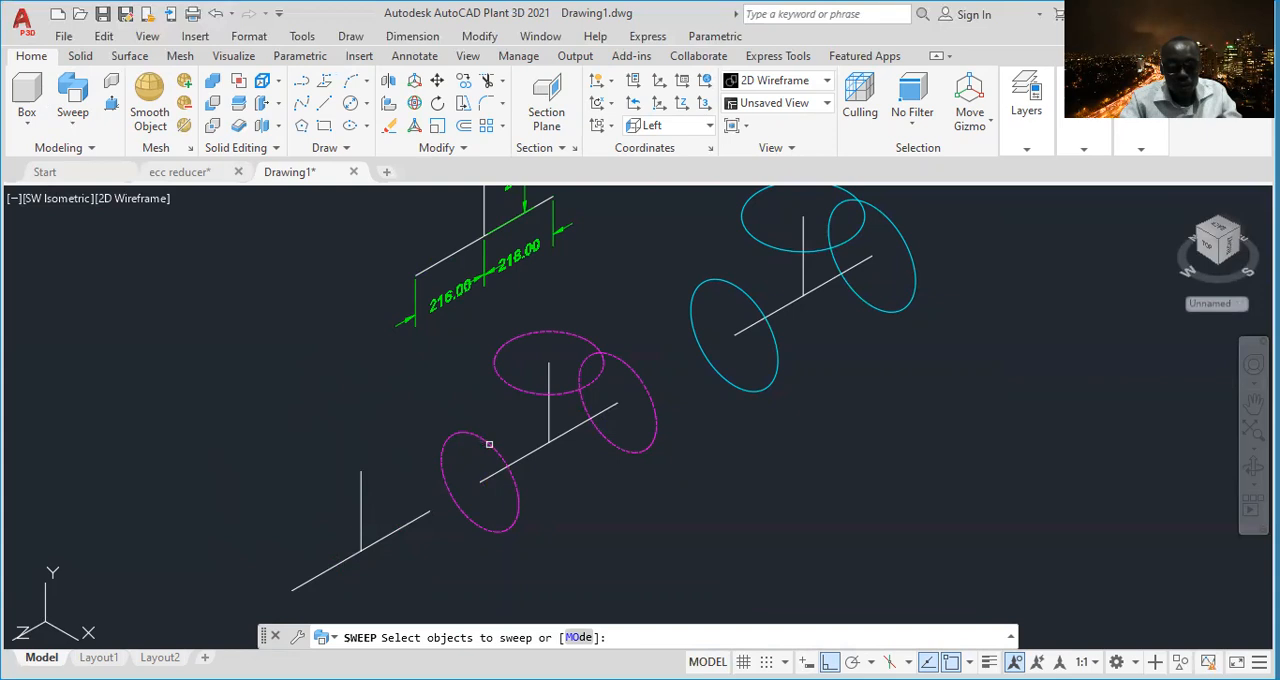
click(489, 444)
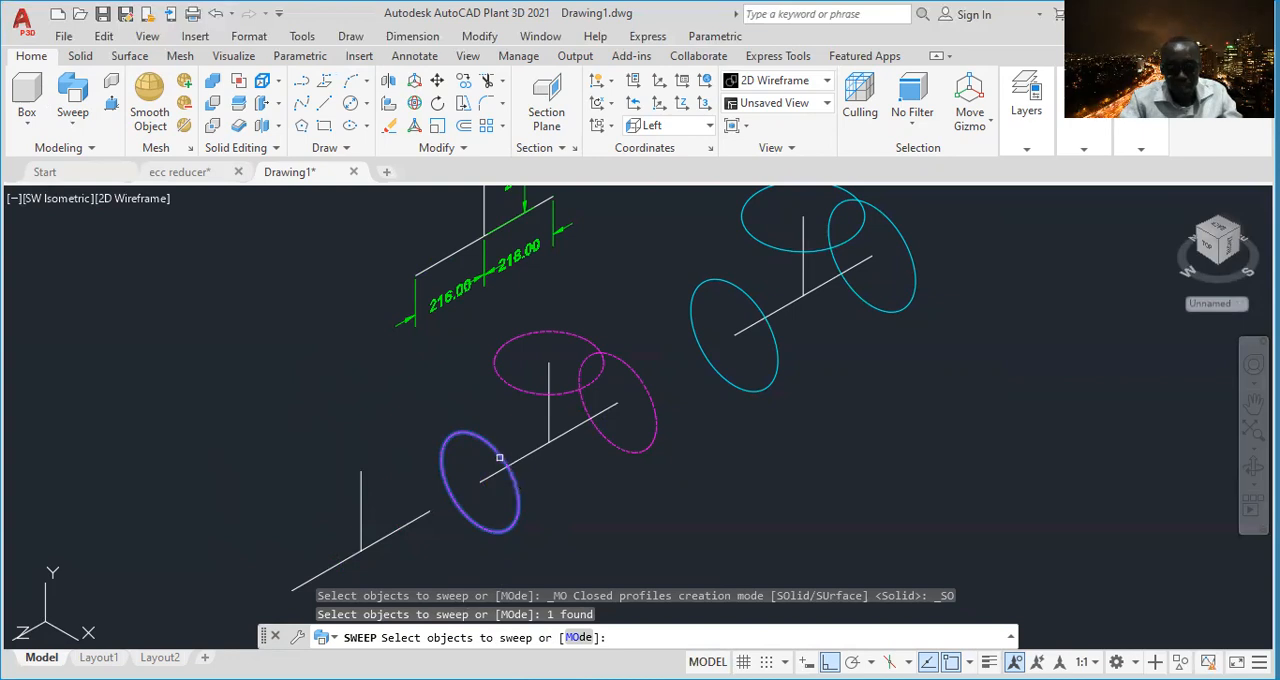
key(Return)
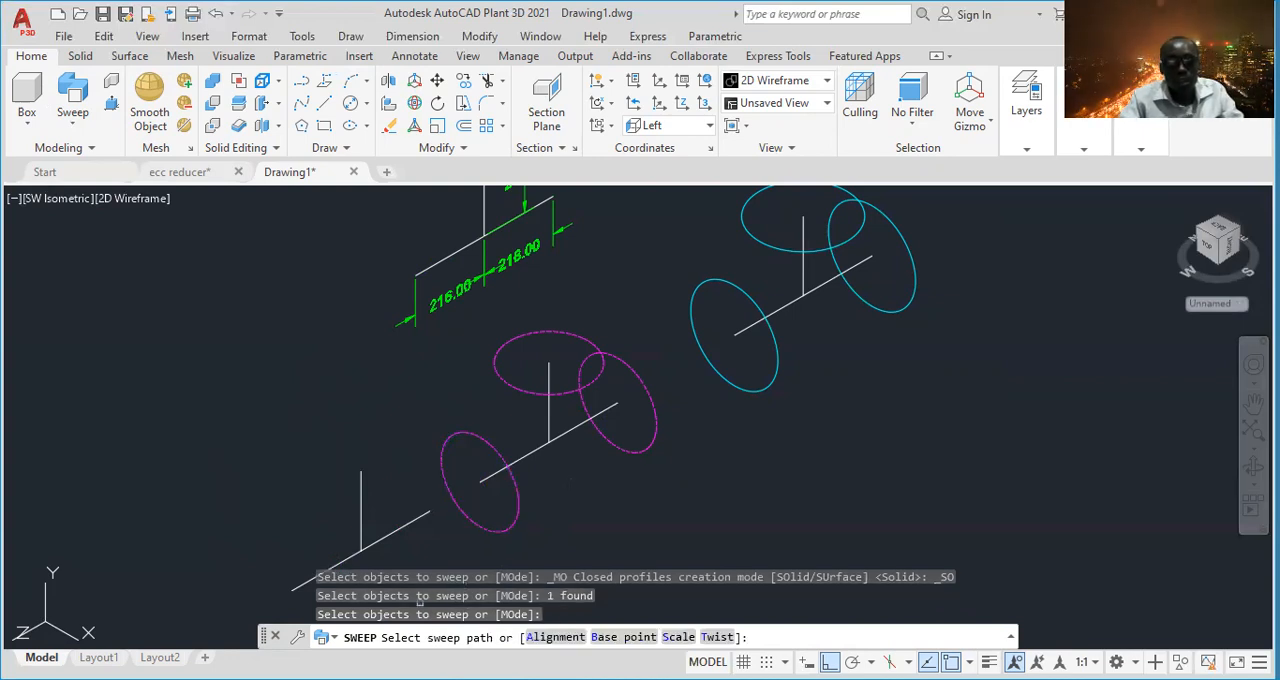
click(520, 457)
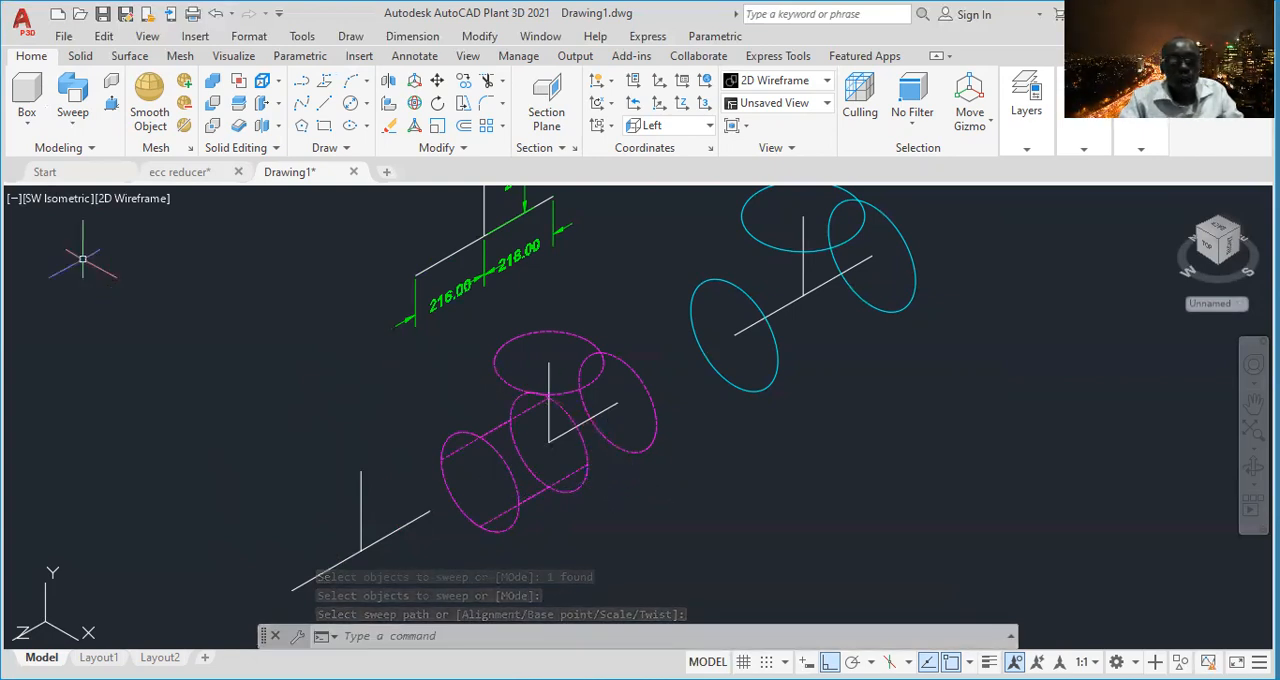
- Sweep the magenta tee's opposite run-end circle along the remaining half of the run centerline as a solid
click(73, 100)
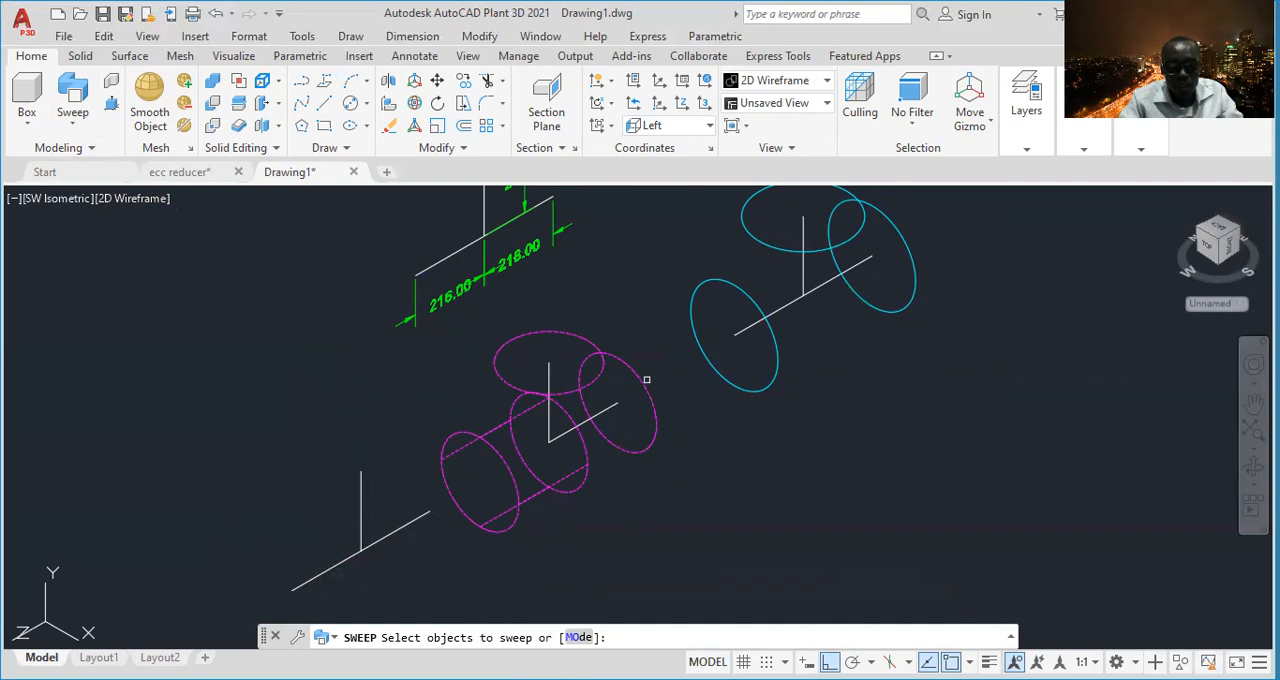
click(646, 394)
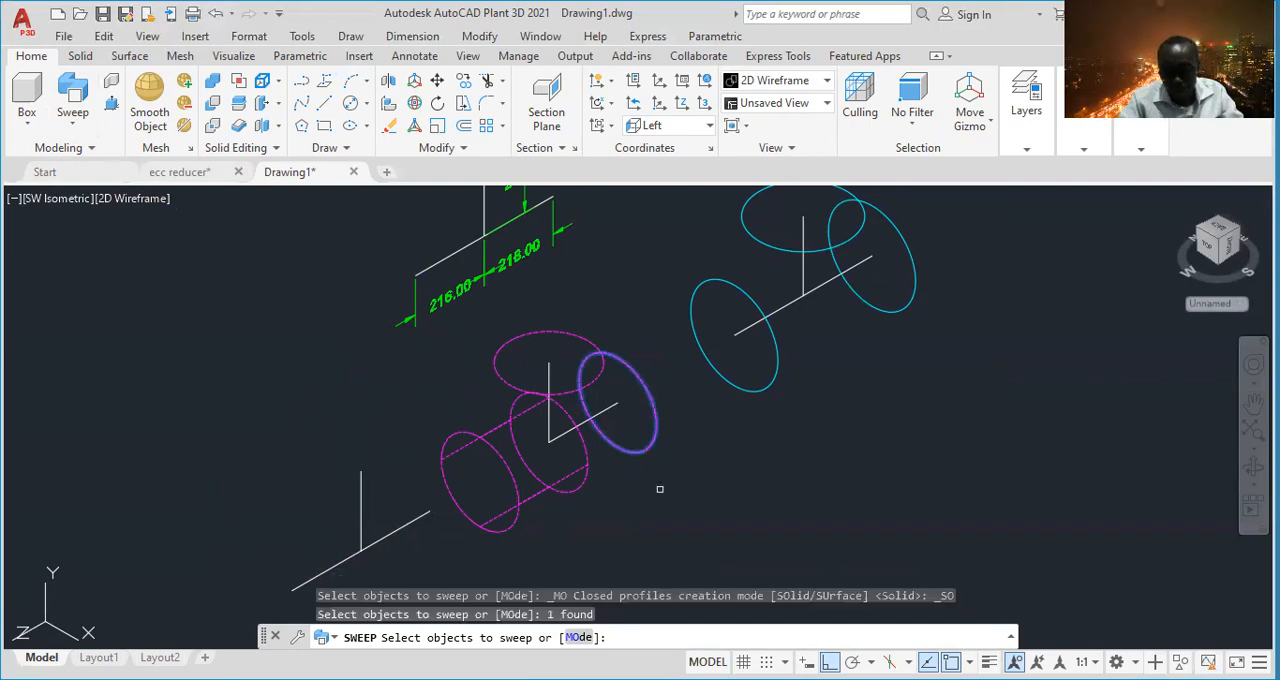
key(Return)
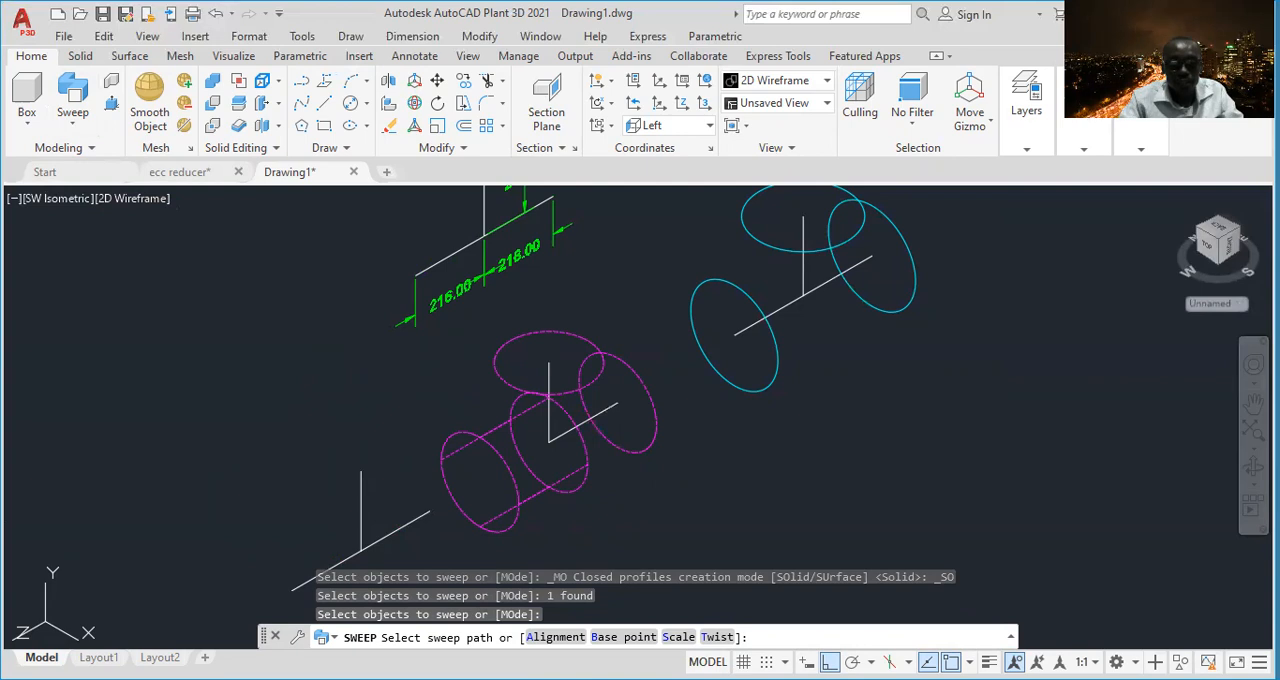
click(592, 417)
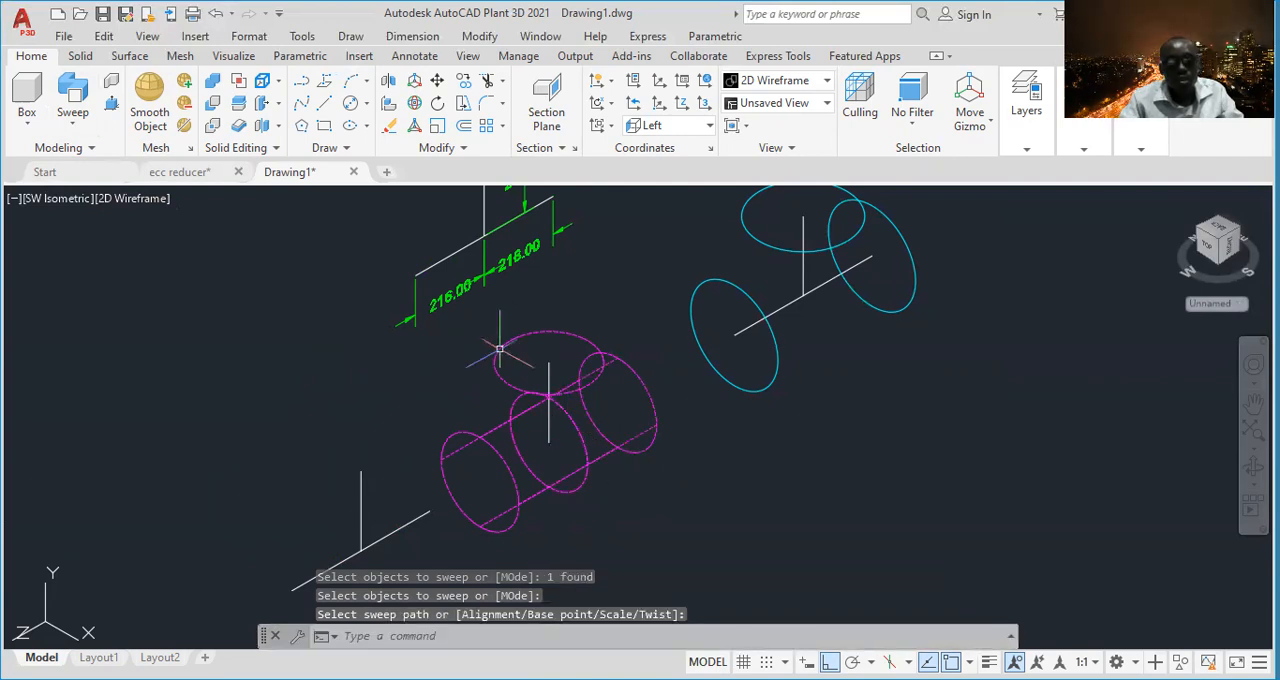
- Sweep the magenta tee's branch circle down the vertical branch centerline to form the branch solid
click(74, 90)
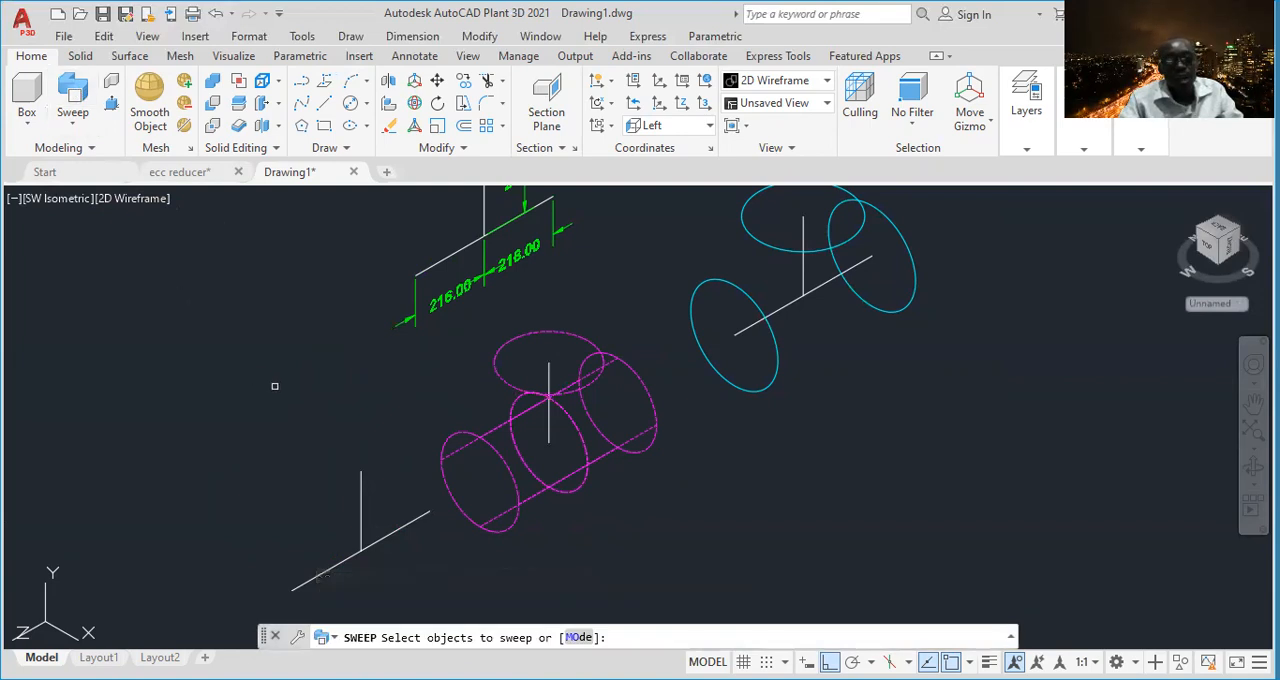
click(494, 360)
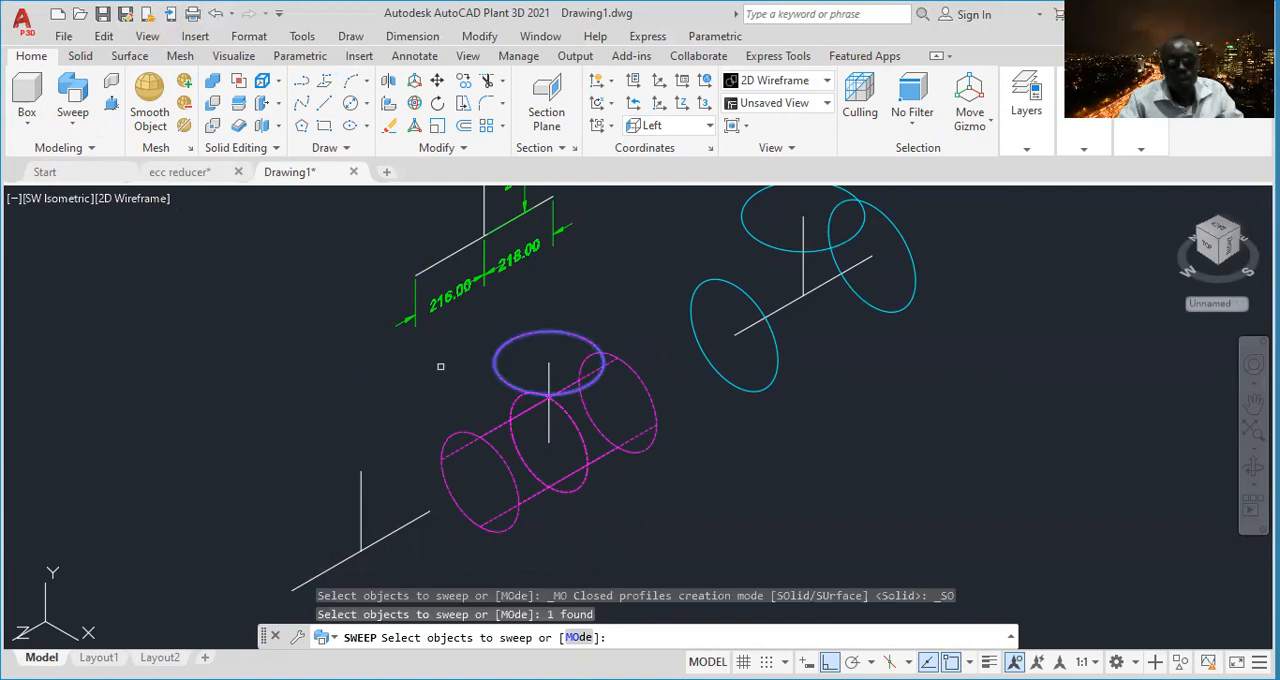
key(Return)
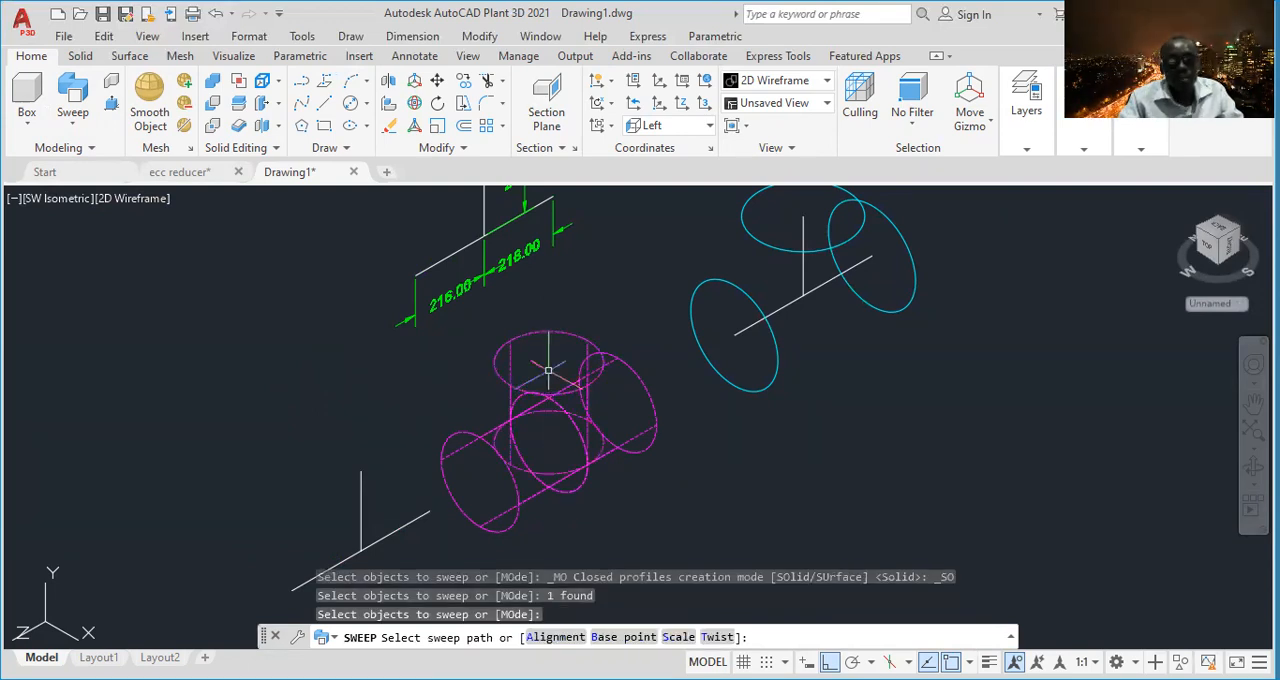
click(548, 370)
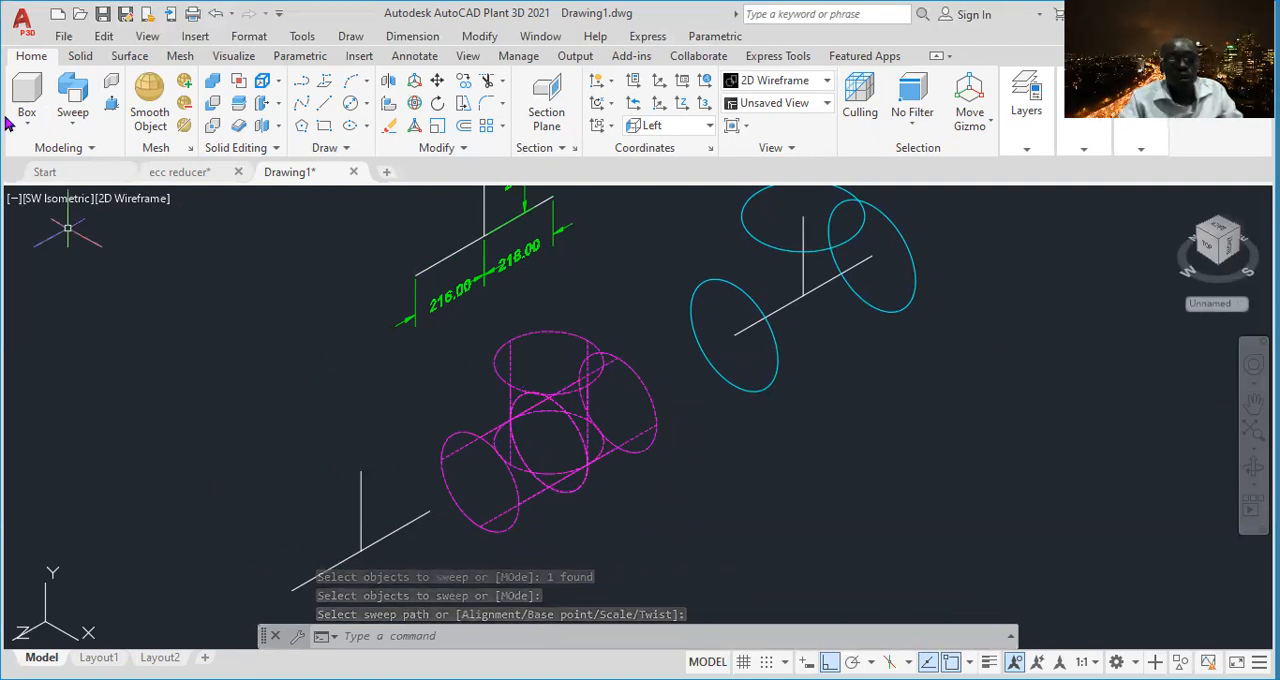
- Preview the swept inner tee in the Realistic visual style, and return to 2D Wireframe
click(135, 201)
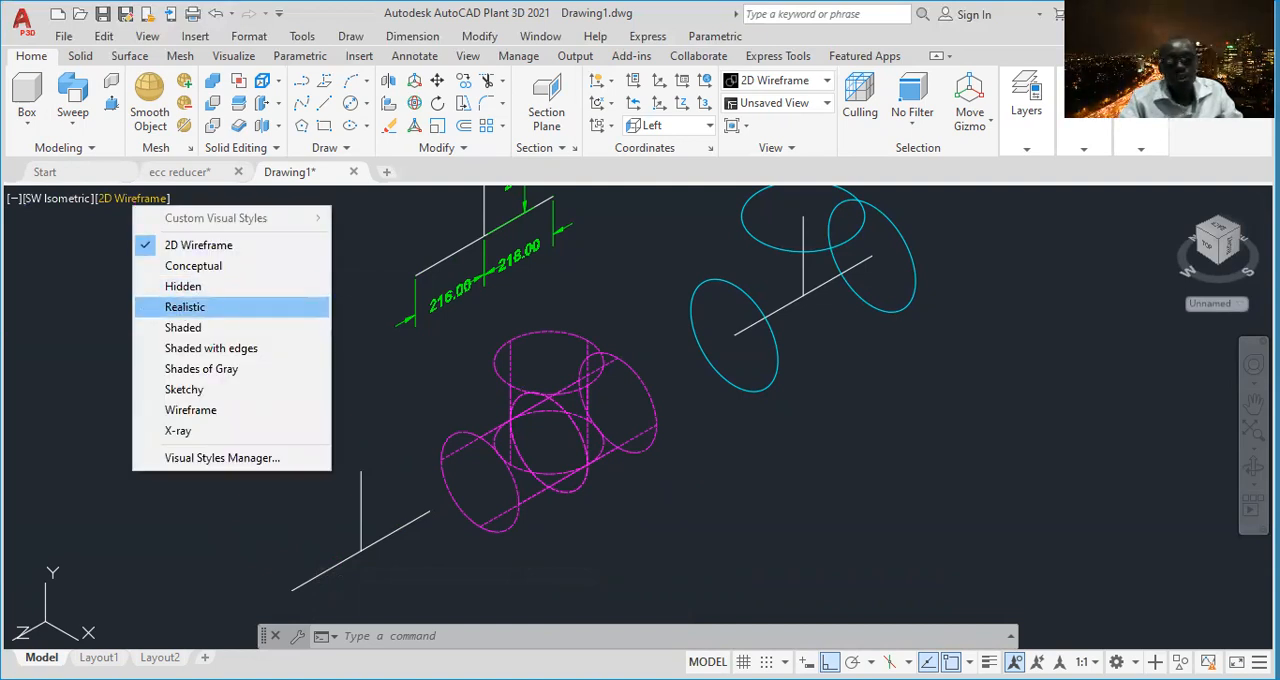
click(185, 307)
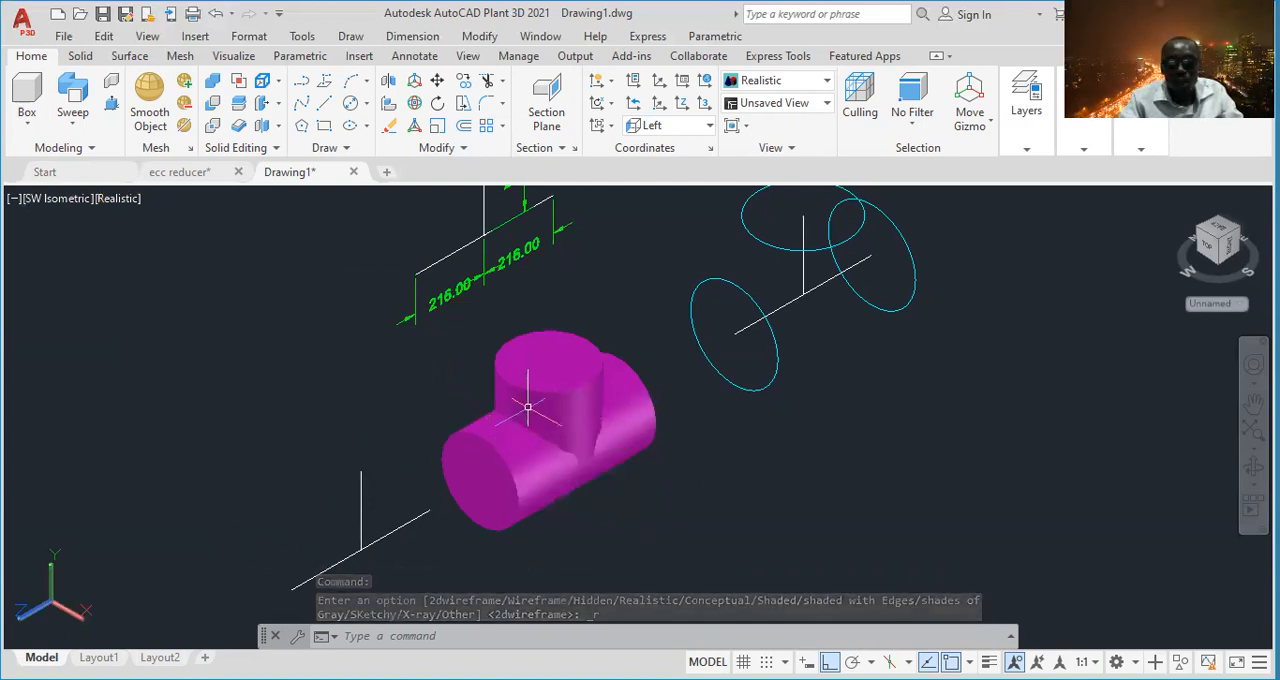
click(115, 199)
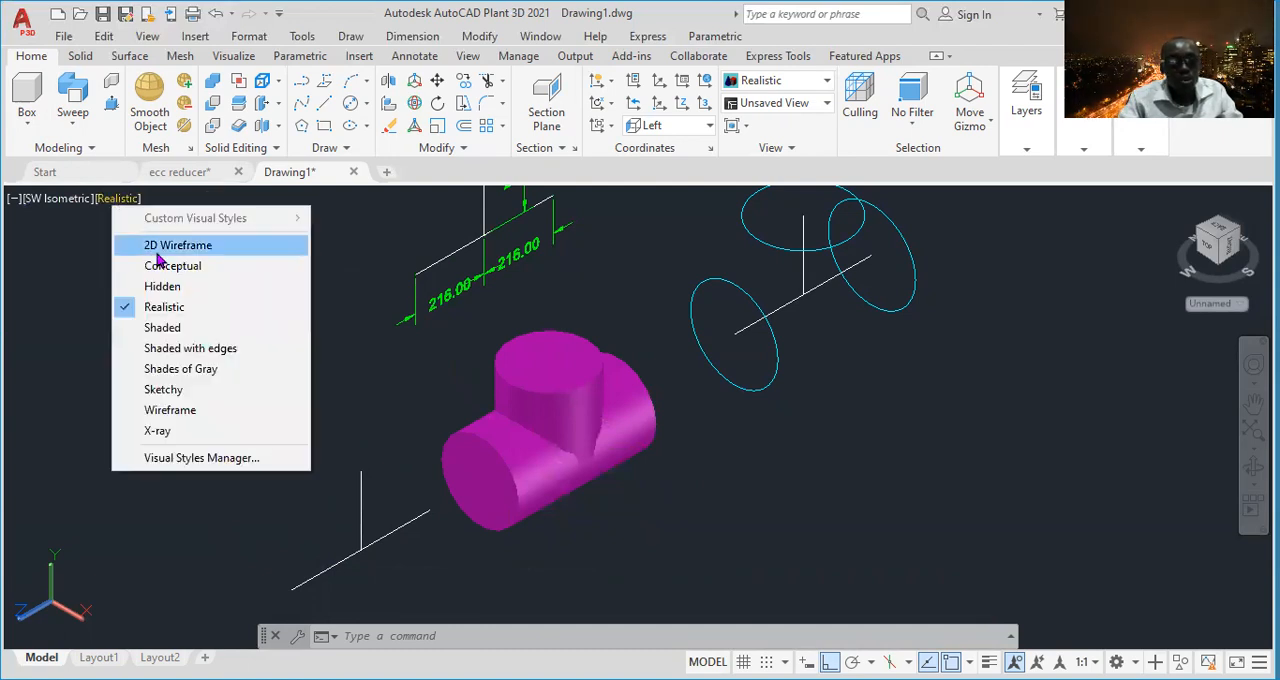
click(168, 247)
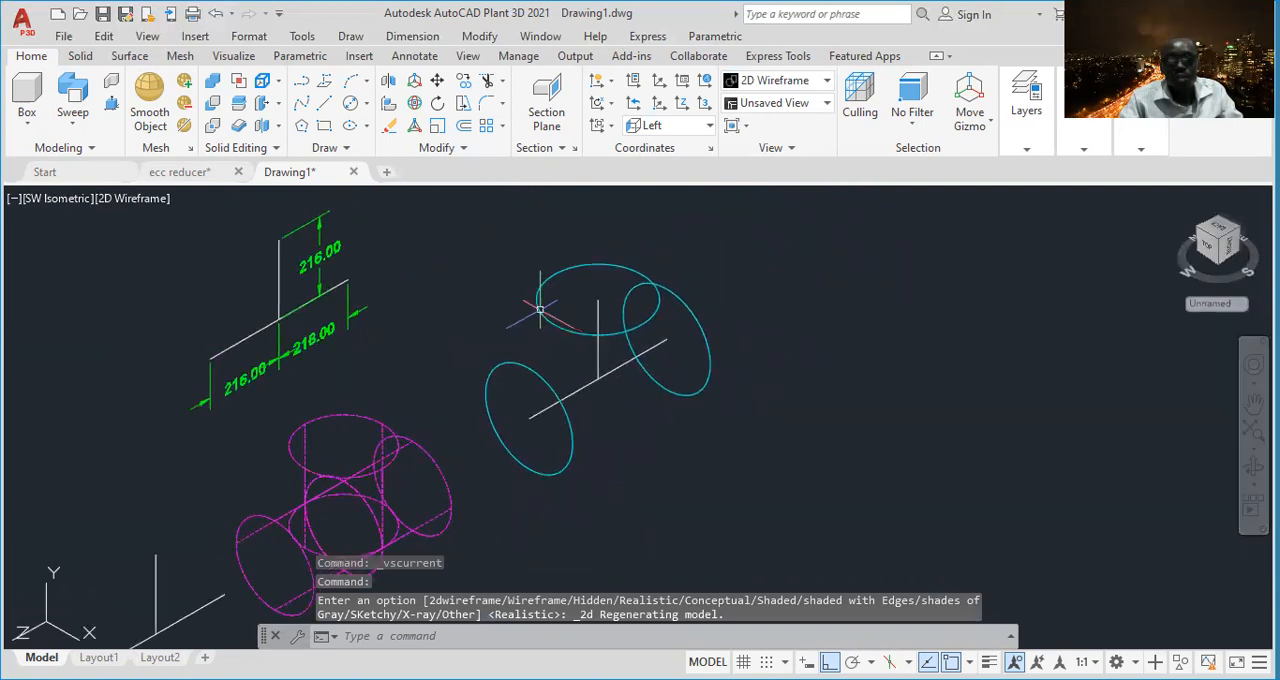
- Extrude the cyan tee's lower-left run-end circle 216 units to the centerline junction as a solid
scroll(541, 295, up, 2)
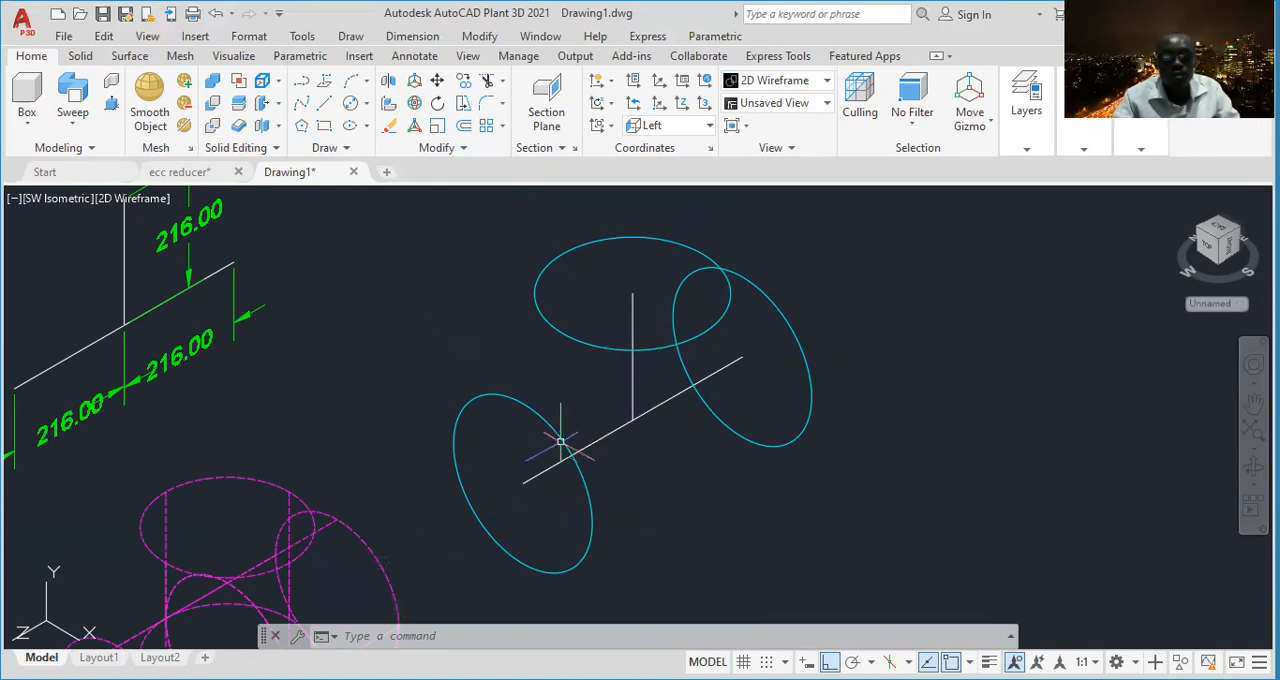
click(72, 128)
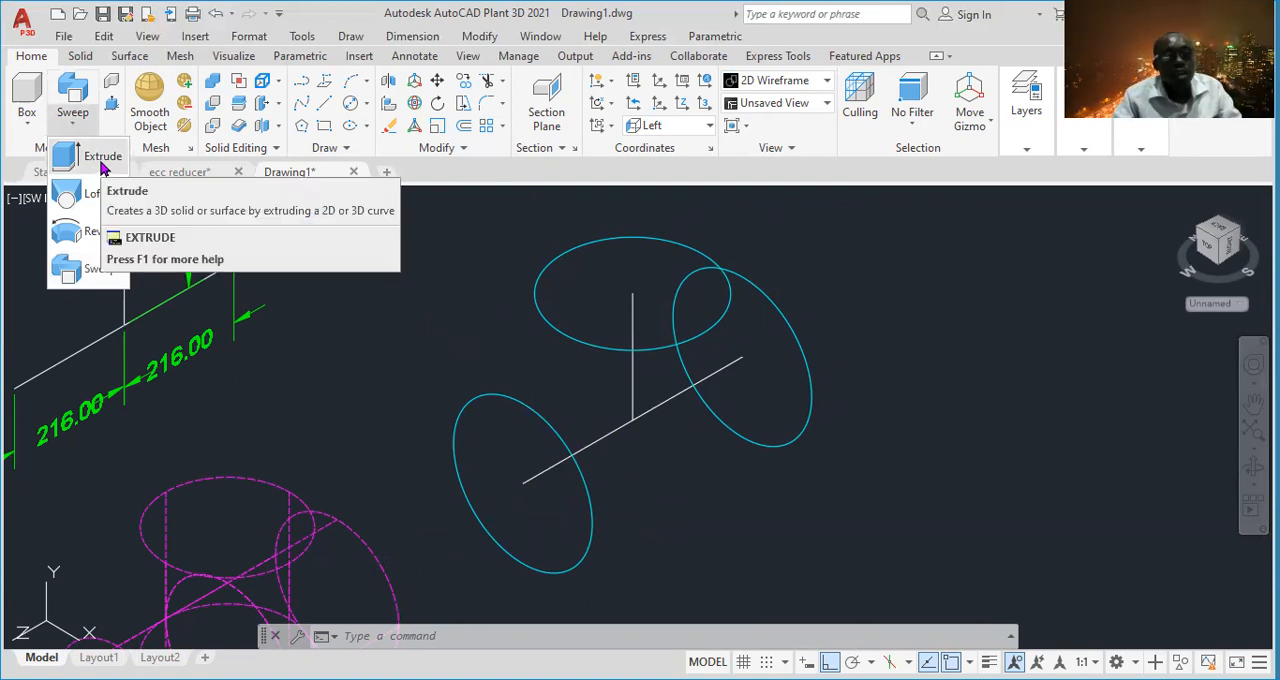
click(101, 162)
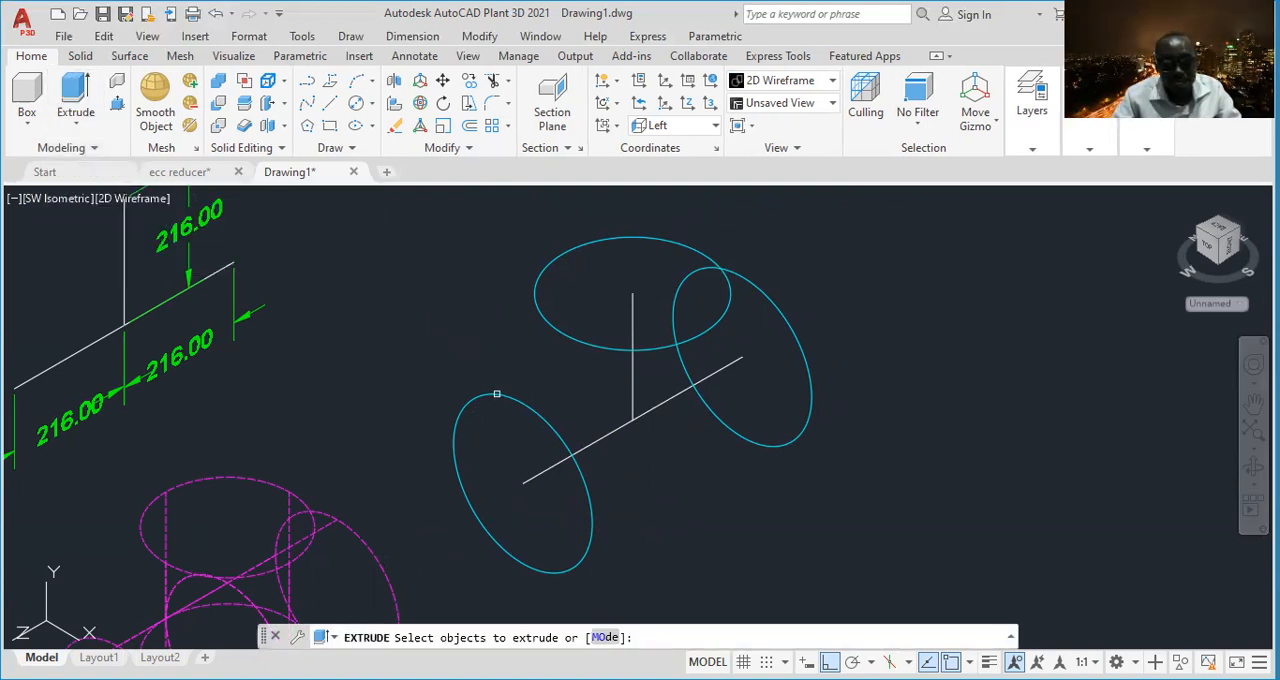
click(485, 392)
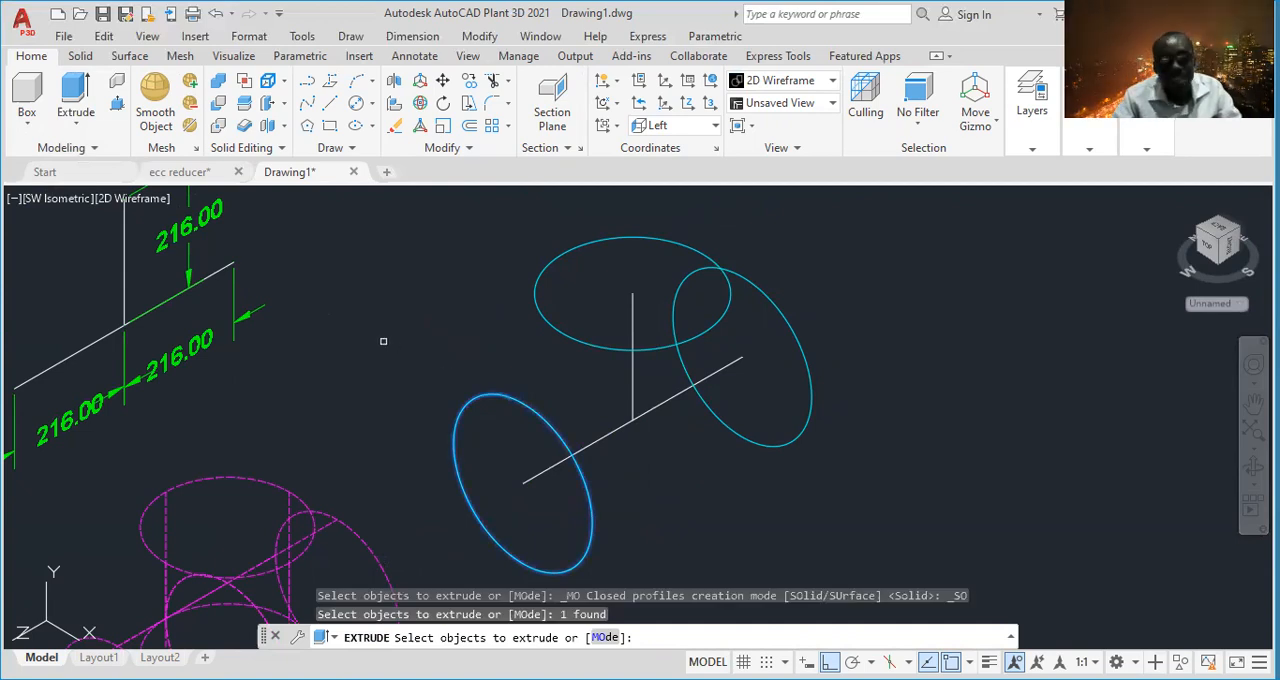
key(Return)
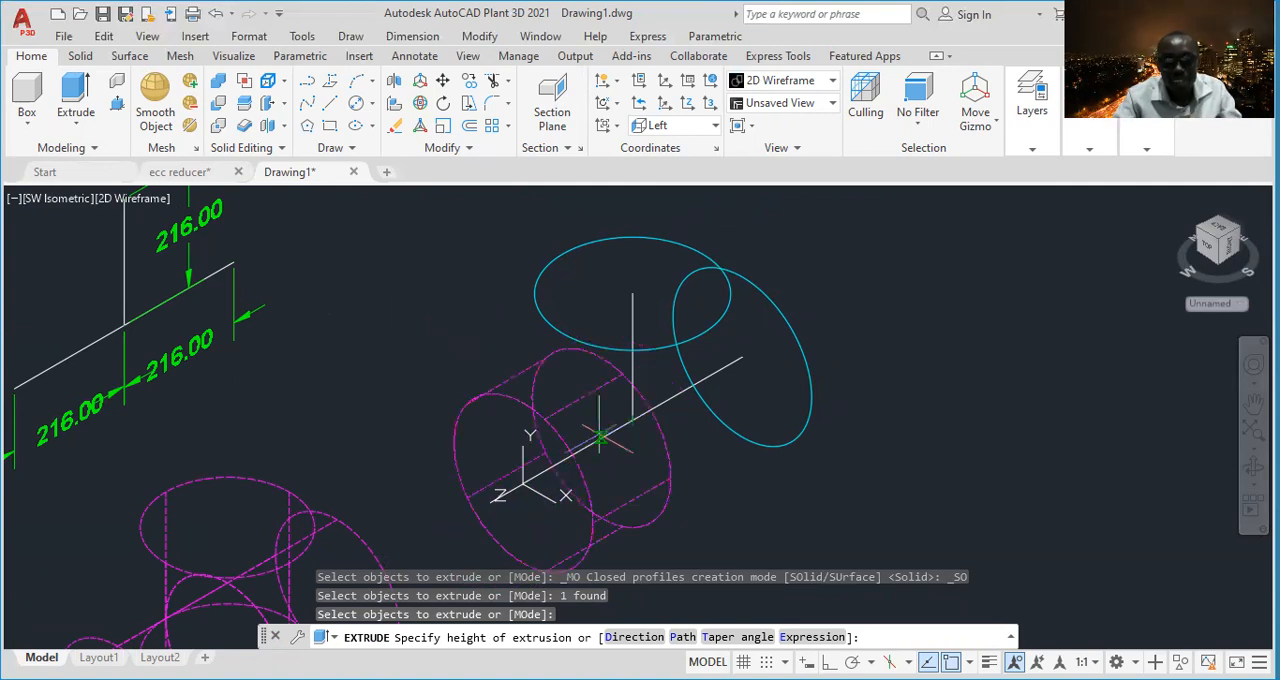
click(635, 457)
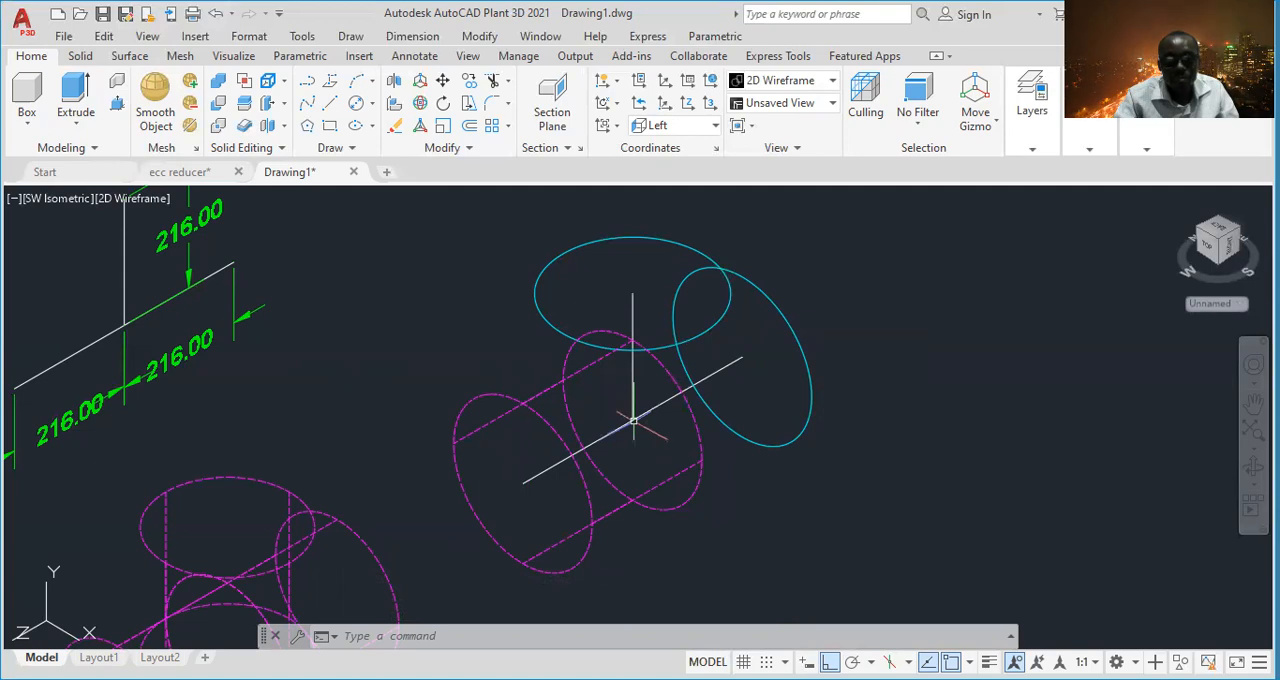
- Extrude the cyan circle at the opposite run end back to the centerline junction, 216 units long
click(75, 95)
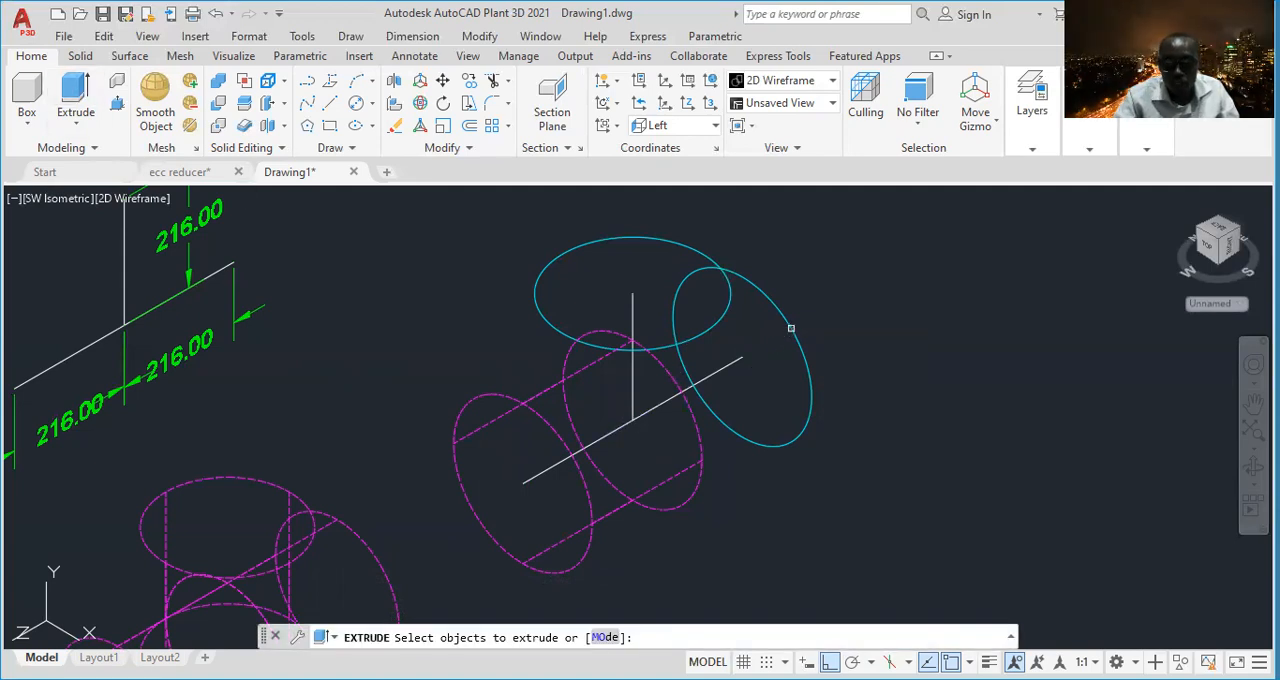
click(790, 328)
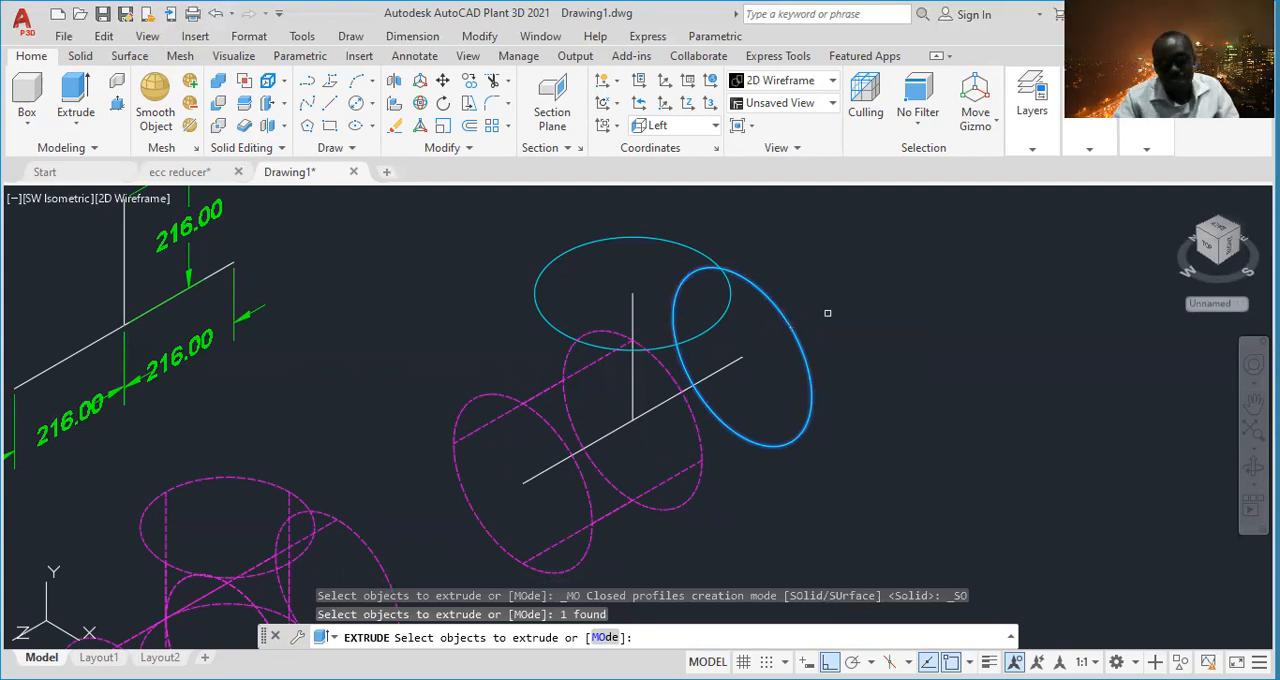
key(Return)
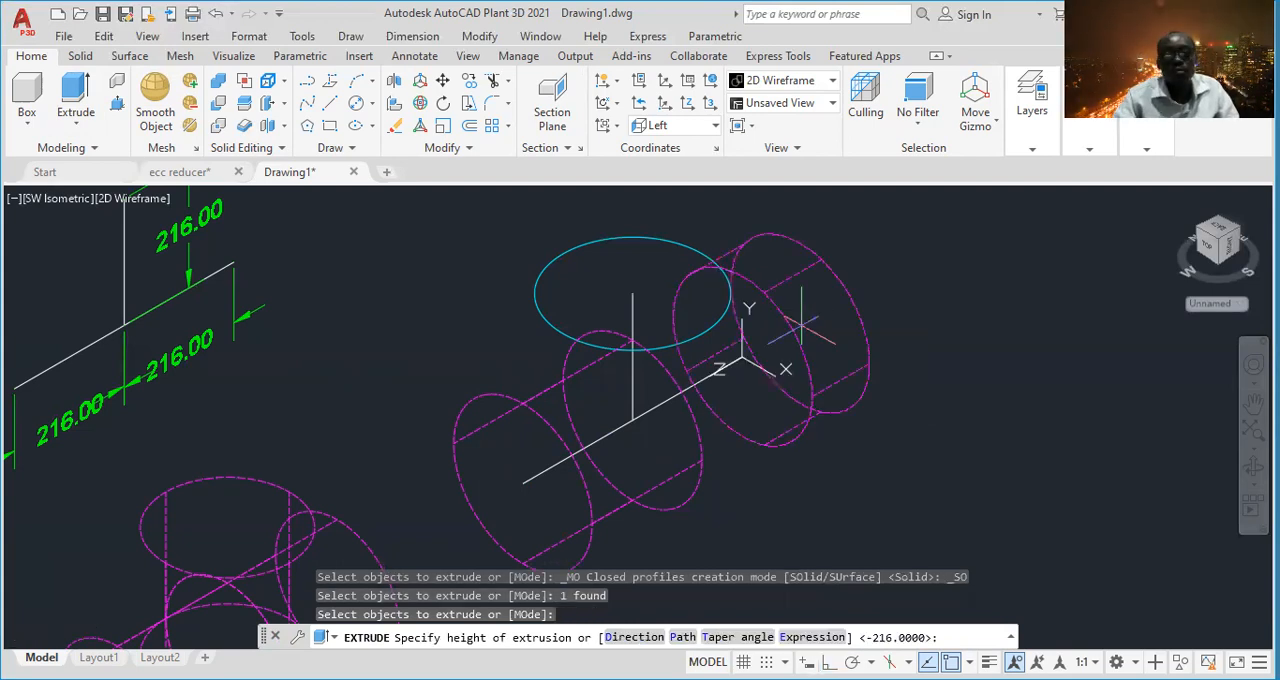
click(632, 420)
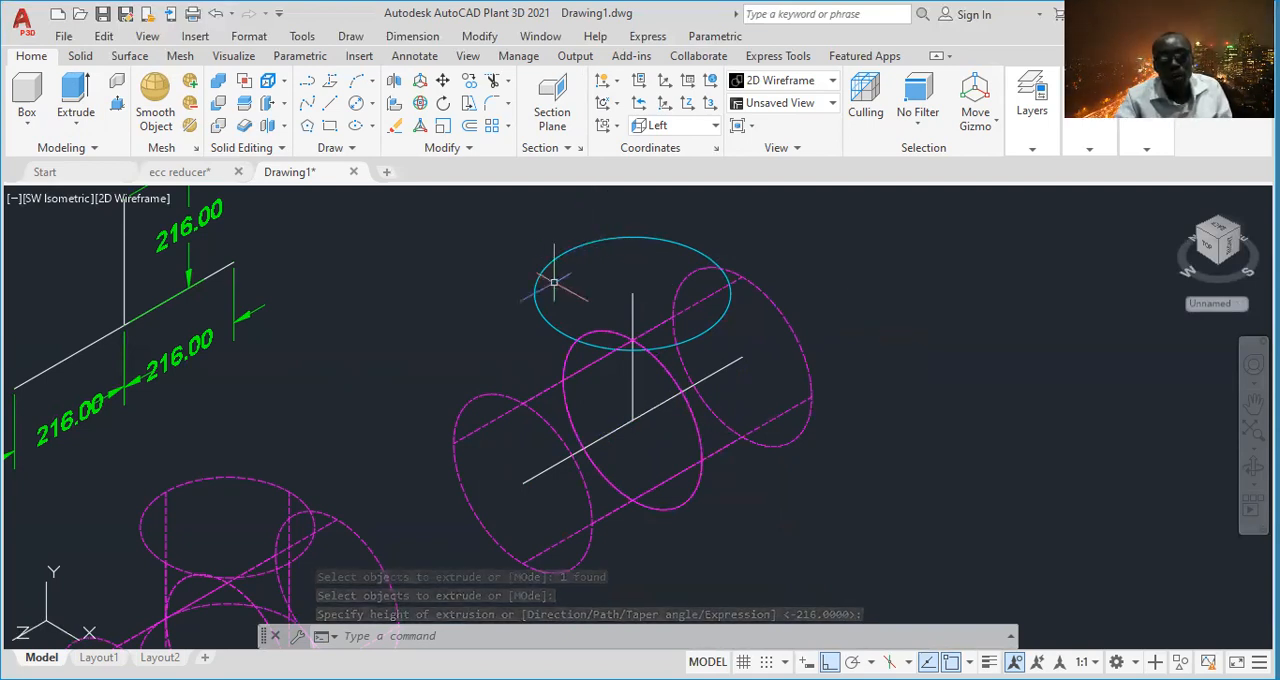
- Extrude the remaining cyan branch circle 216 units down the vertical centerline to the junction
click(75, 112)
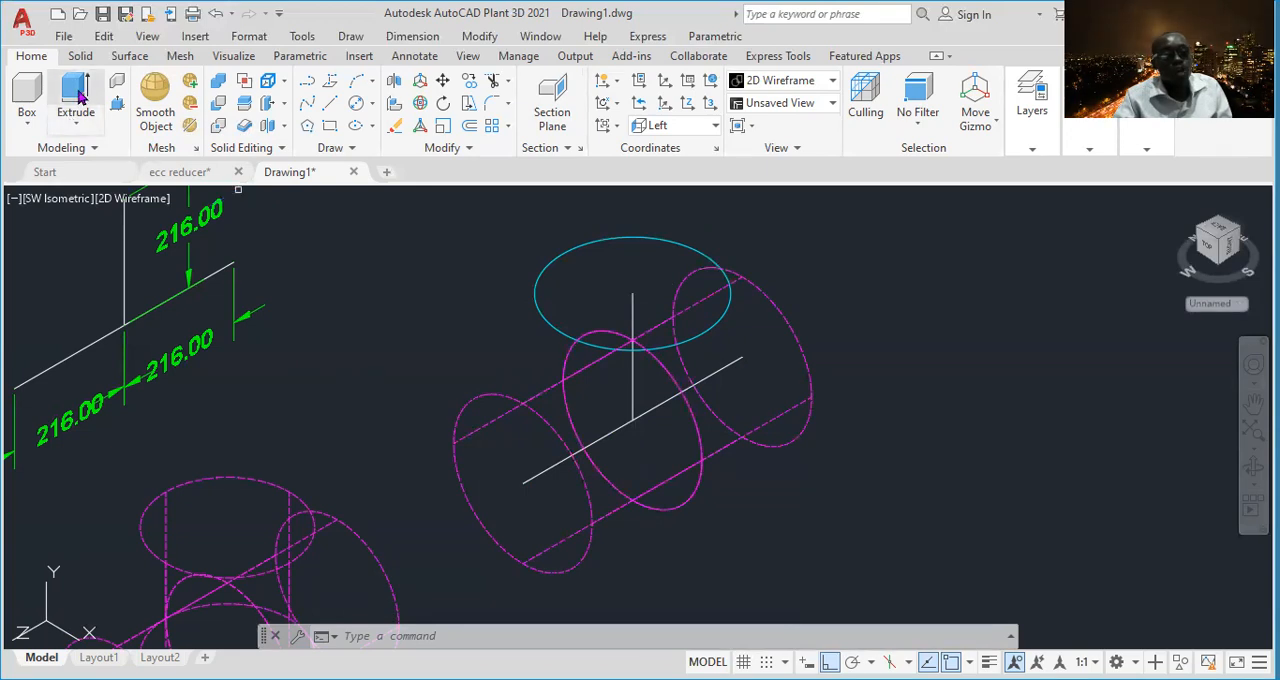
click(575, 248)
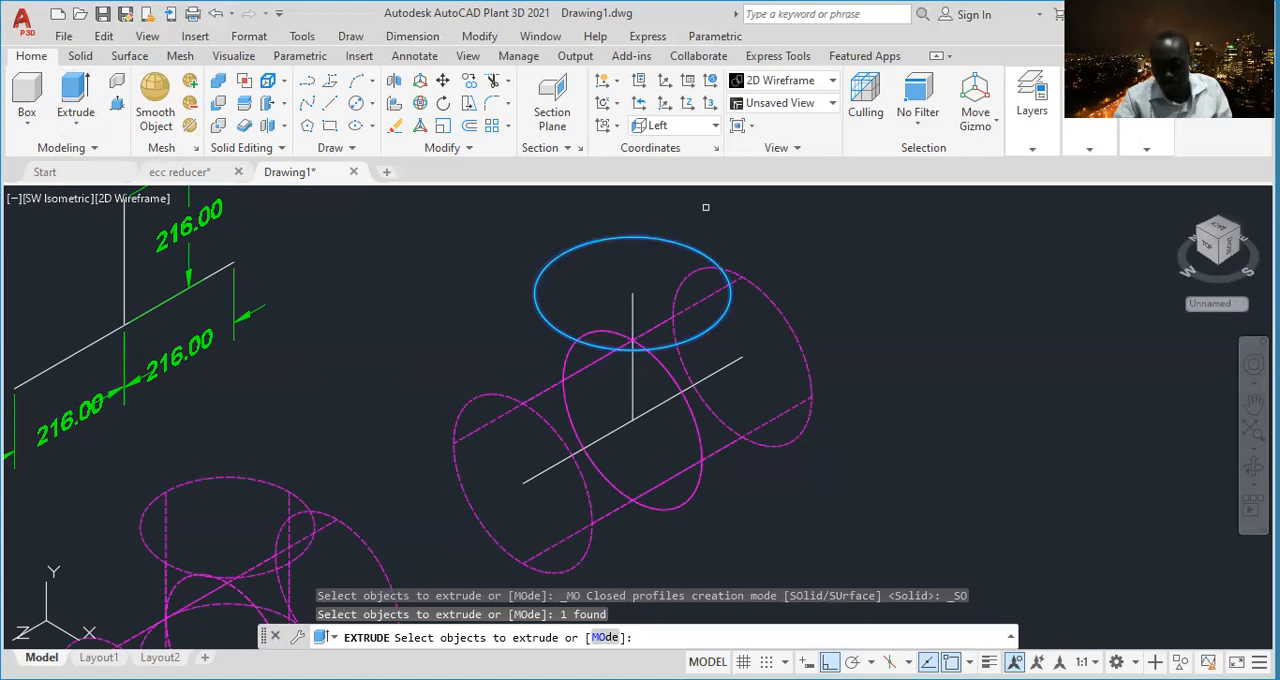
key(Return)
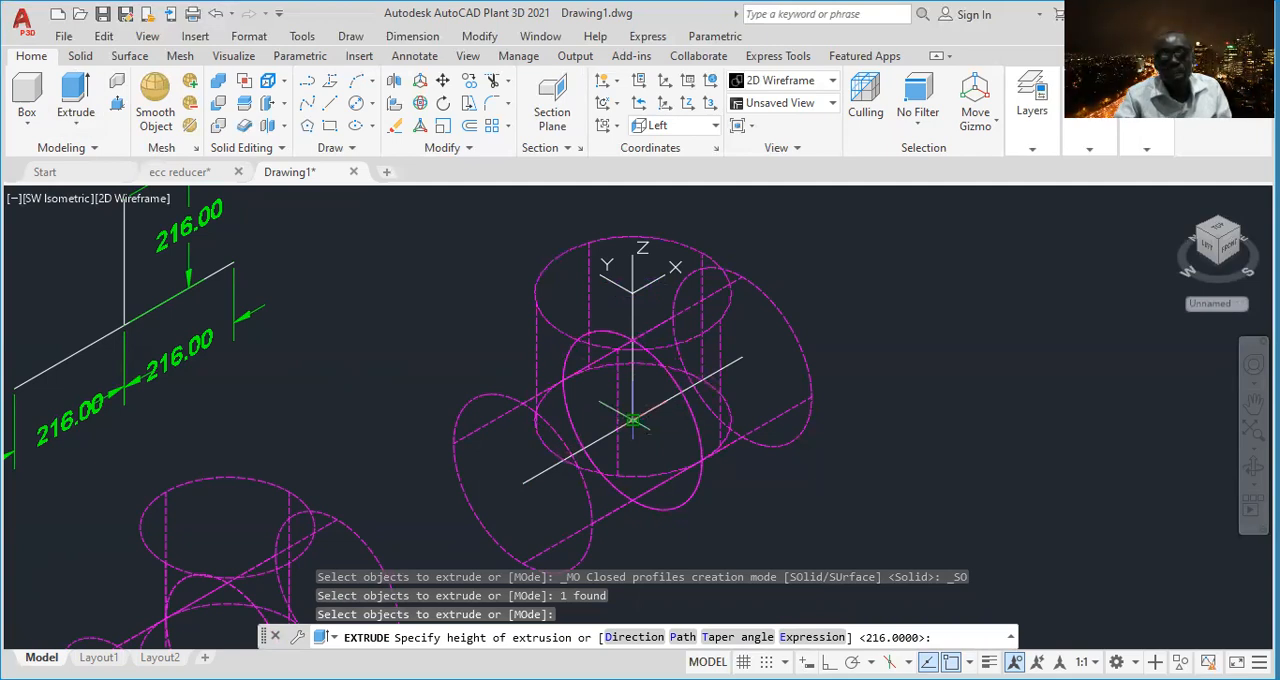
key(Return)
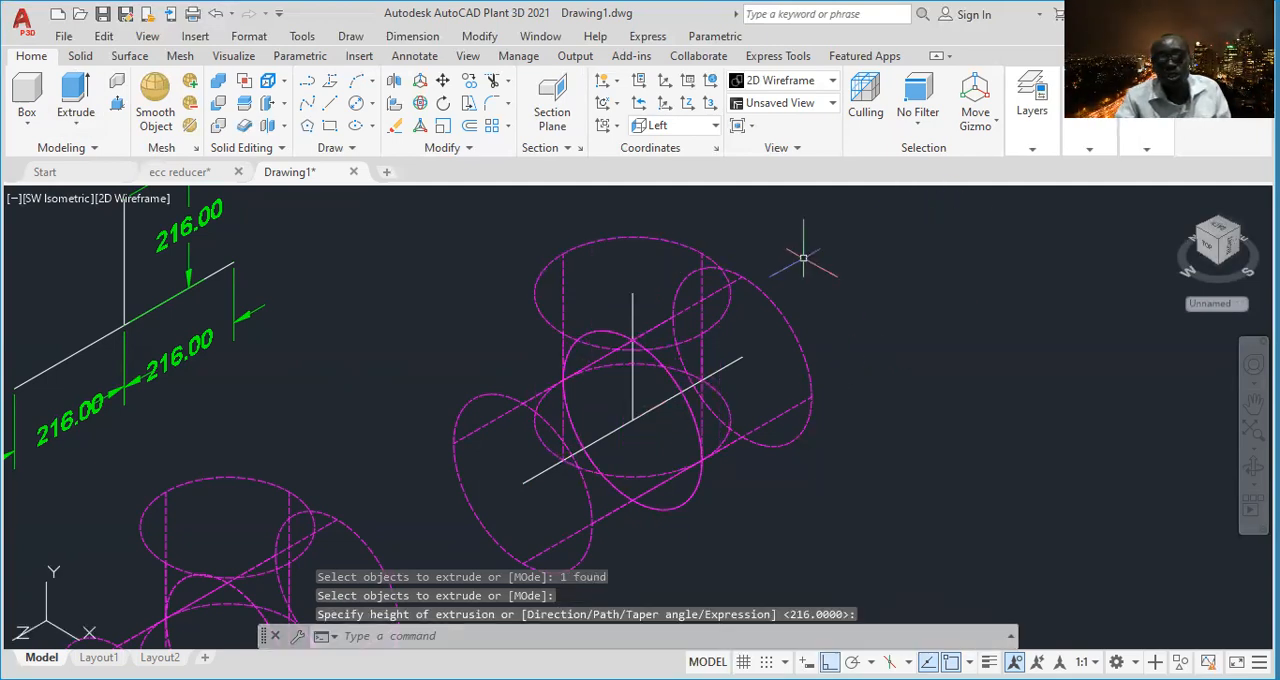
- Assign the three newly extruded solids of the larger tee to the OD layer
click(834, 292)
click(772, 318)
click(630, 208)
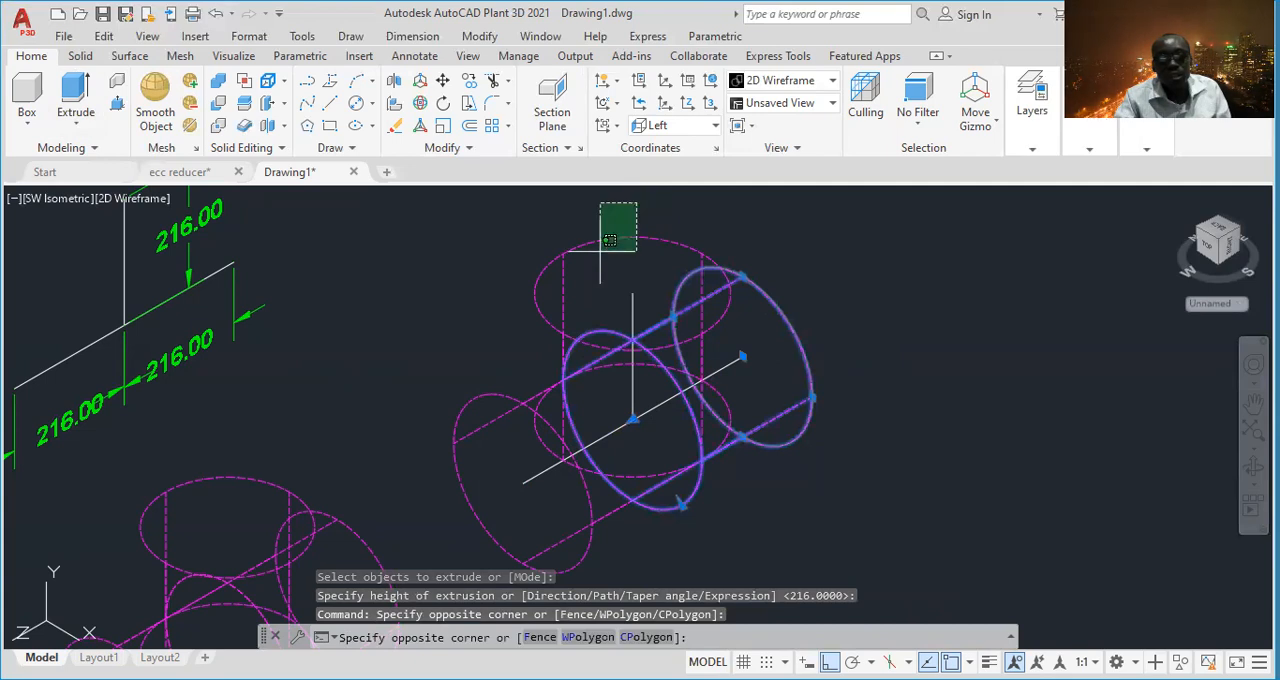
click(585, 275)
click(480, 442)
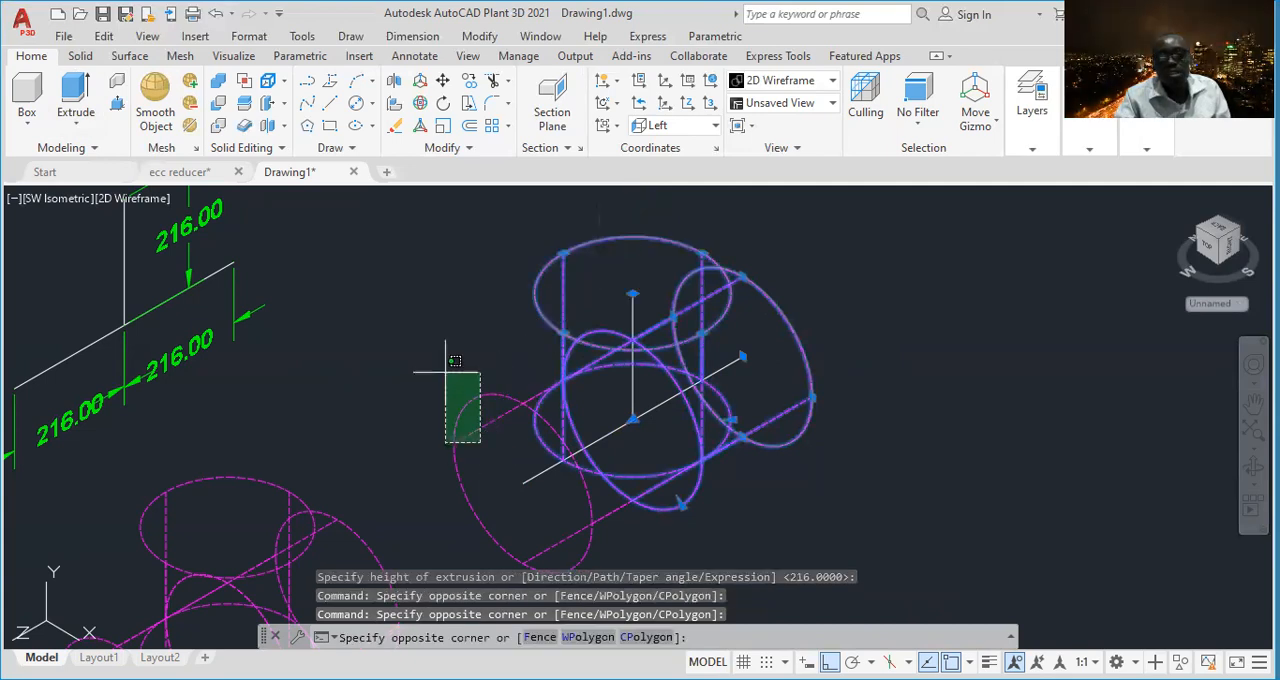
click(446, 375)
click(1024, 128)
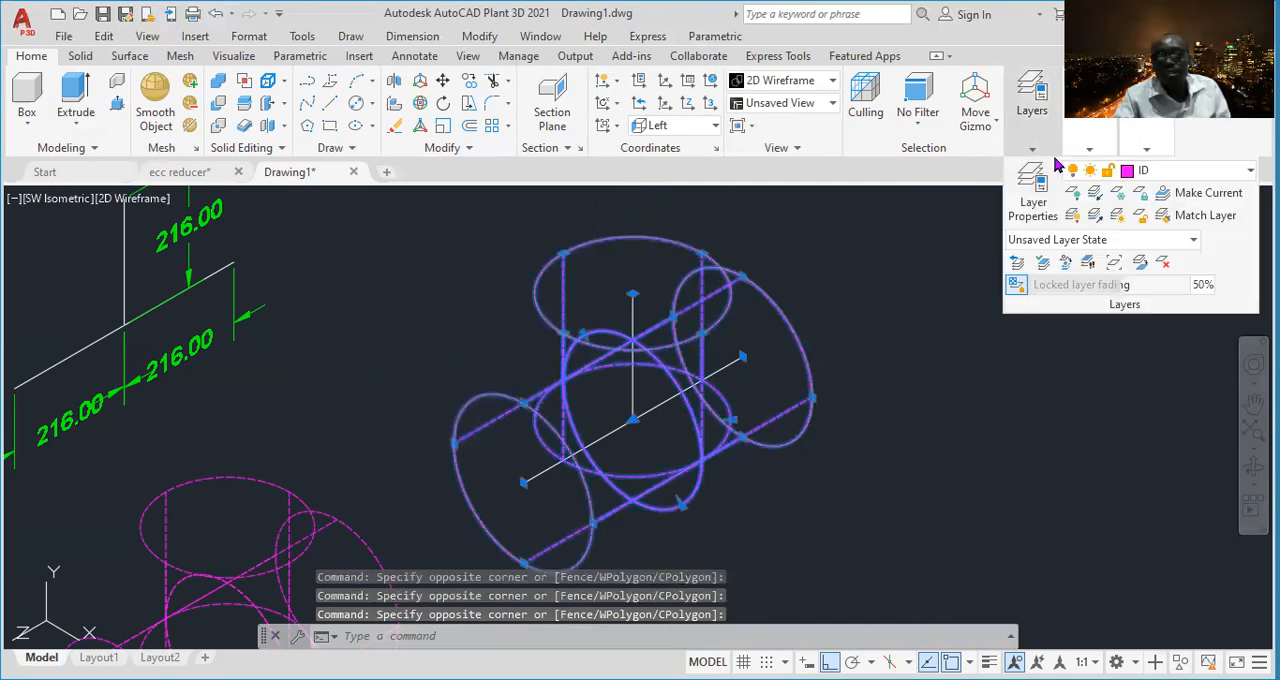
click(1193, 177)
click(1130, 306)
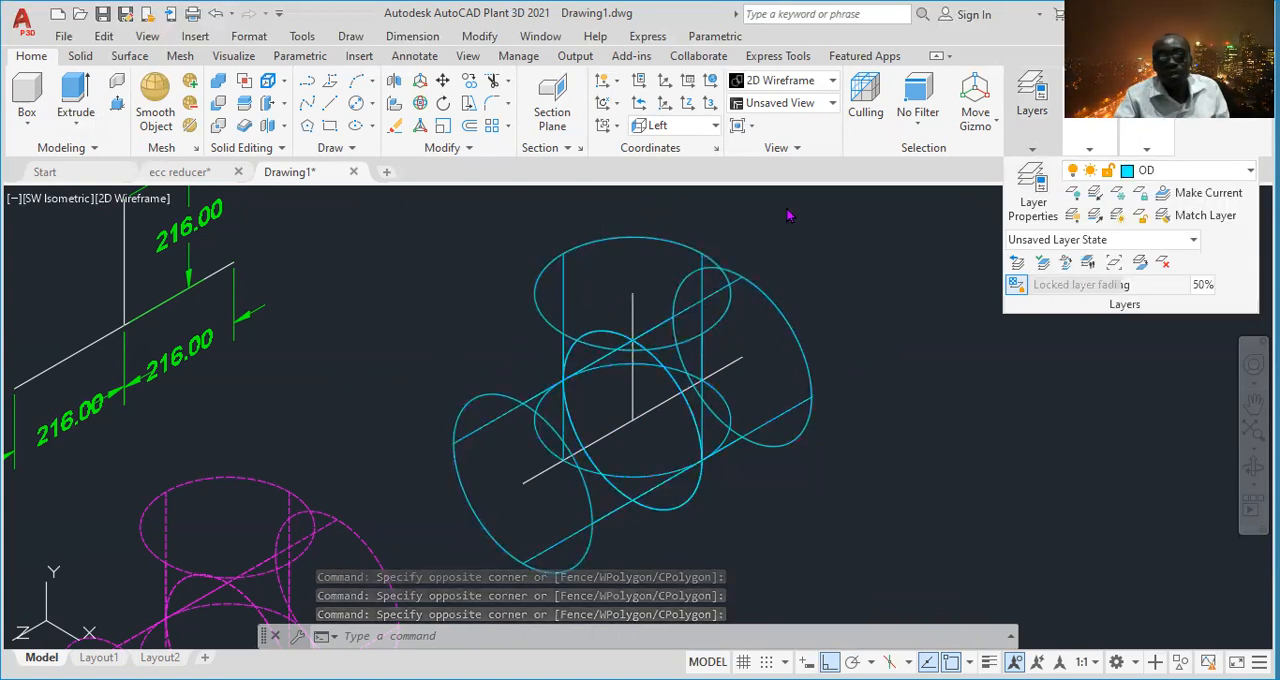
key(Escape)
key(Escape)
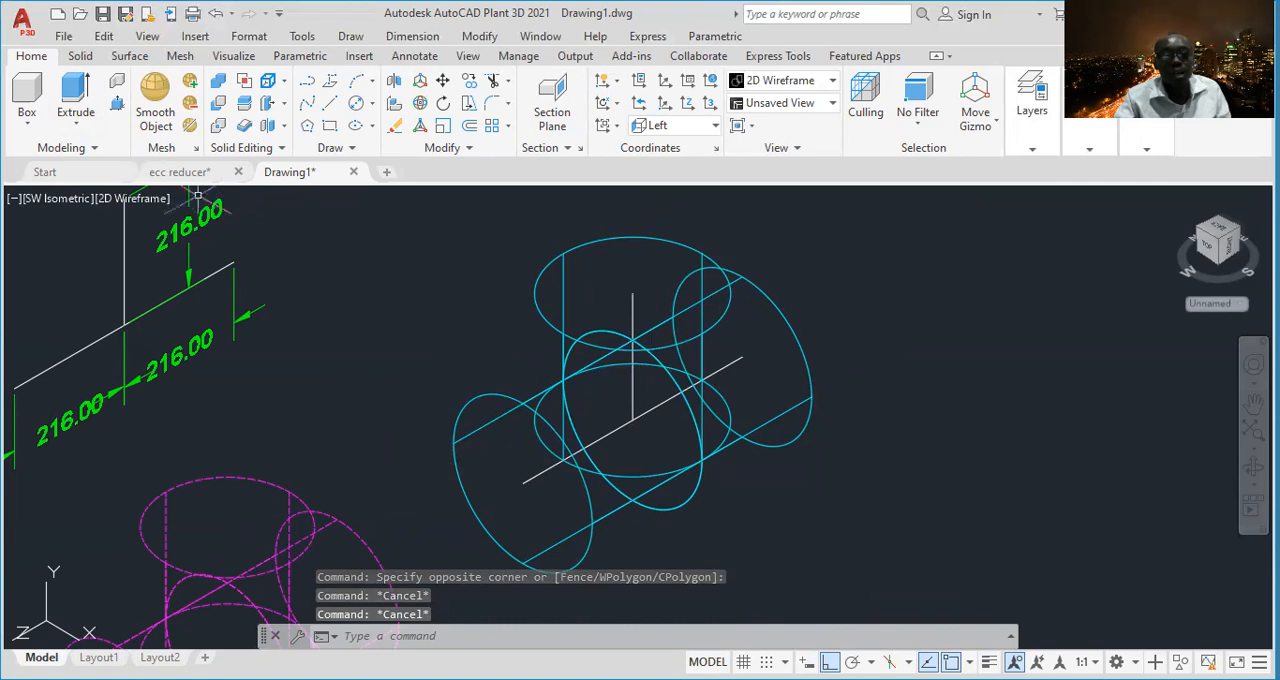
- Display the model in the Realistic visual style with both the magenta and cyan tees in view
click(140, 200)
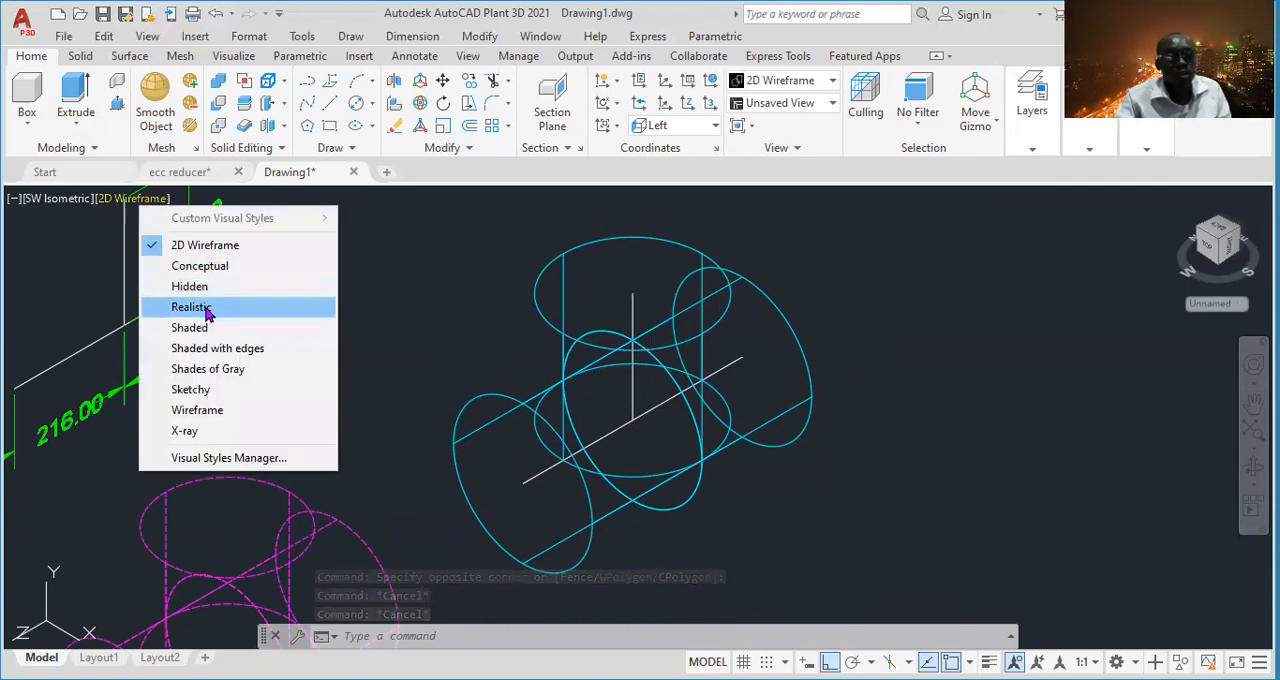
click(190, 307)
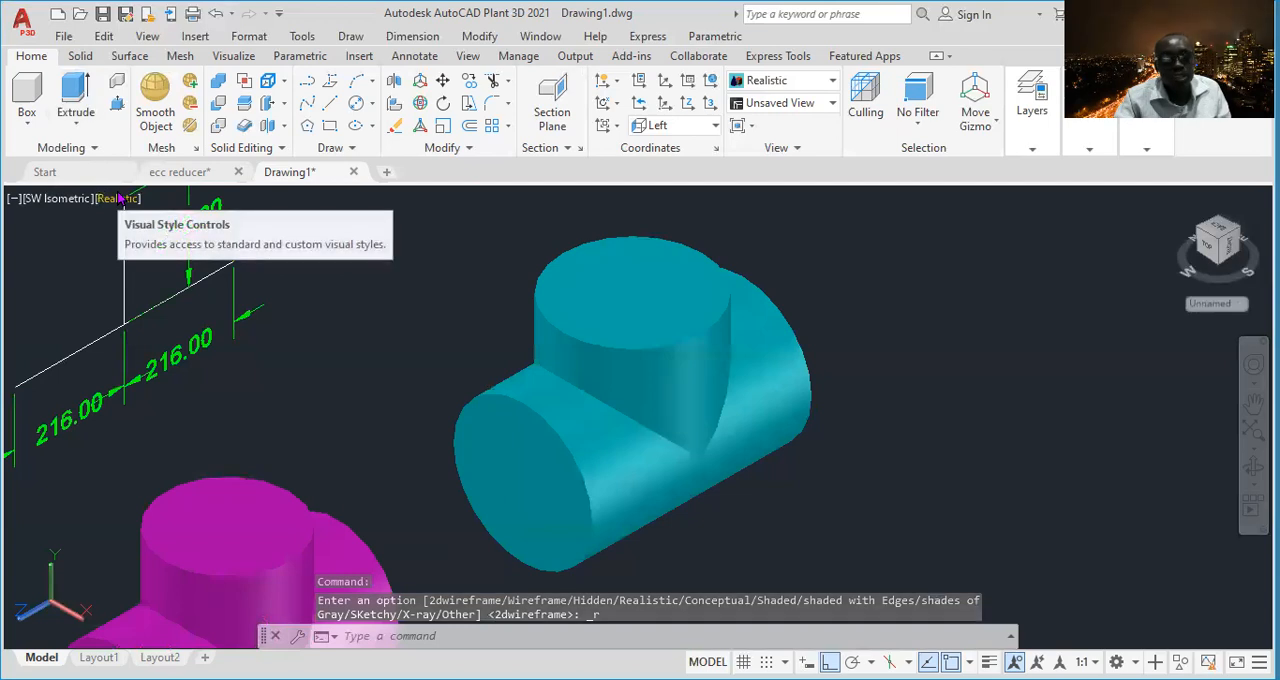
click(120, 199)
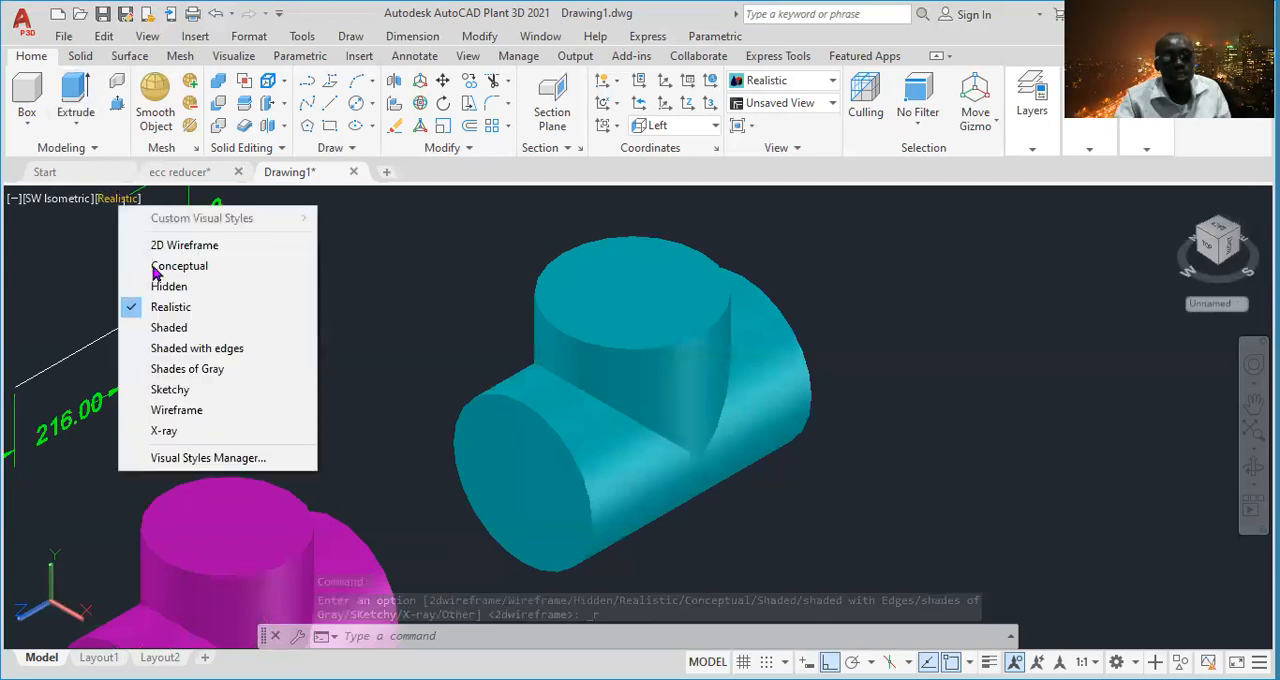
click(190, 307)
middle_drag(386, 343, 555, 309)
scroll(488, 413, down, 2)
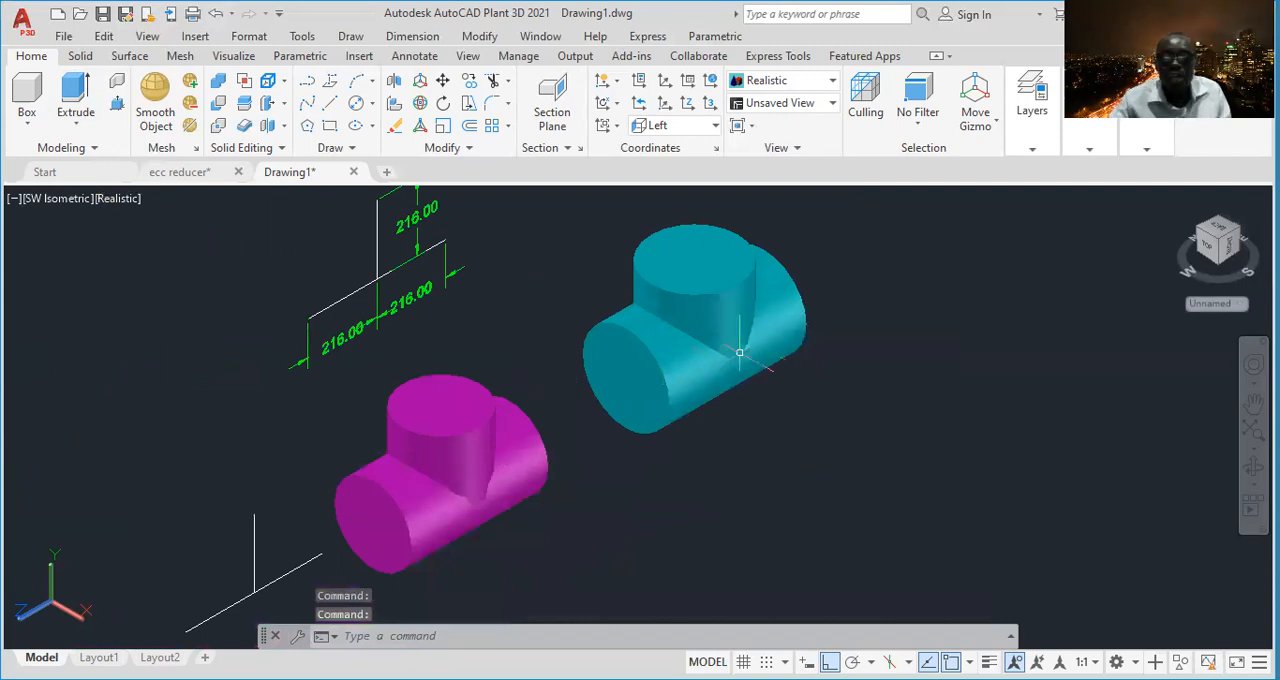
scroll(520, 452, down, 2)
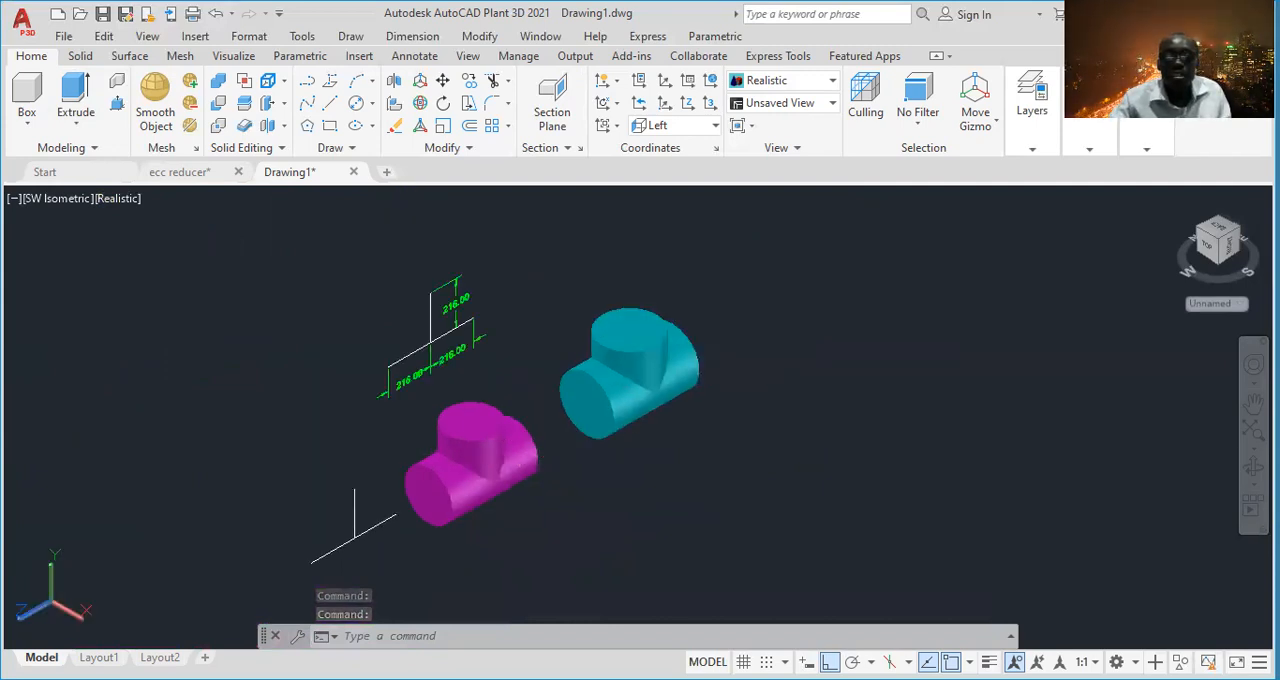
middle_drag(520, 452, 474, 415)
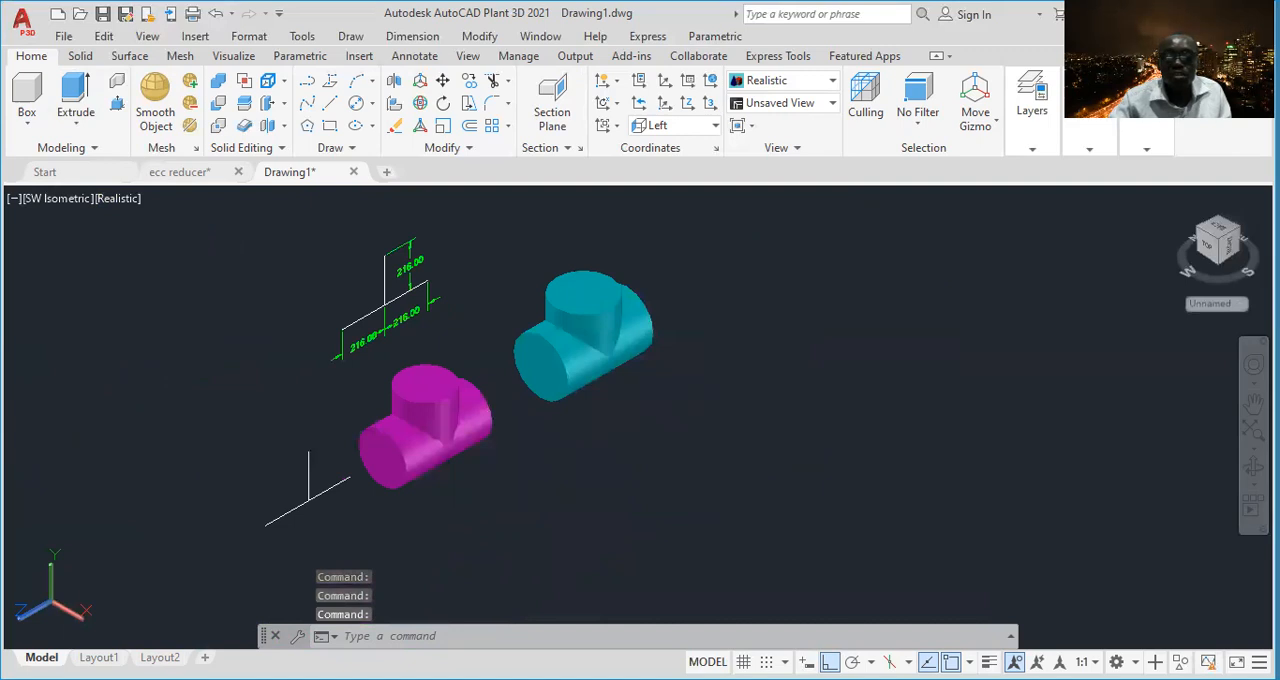
click(688, 287)
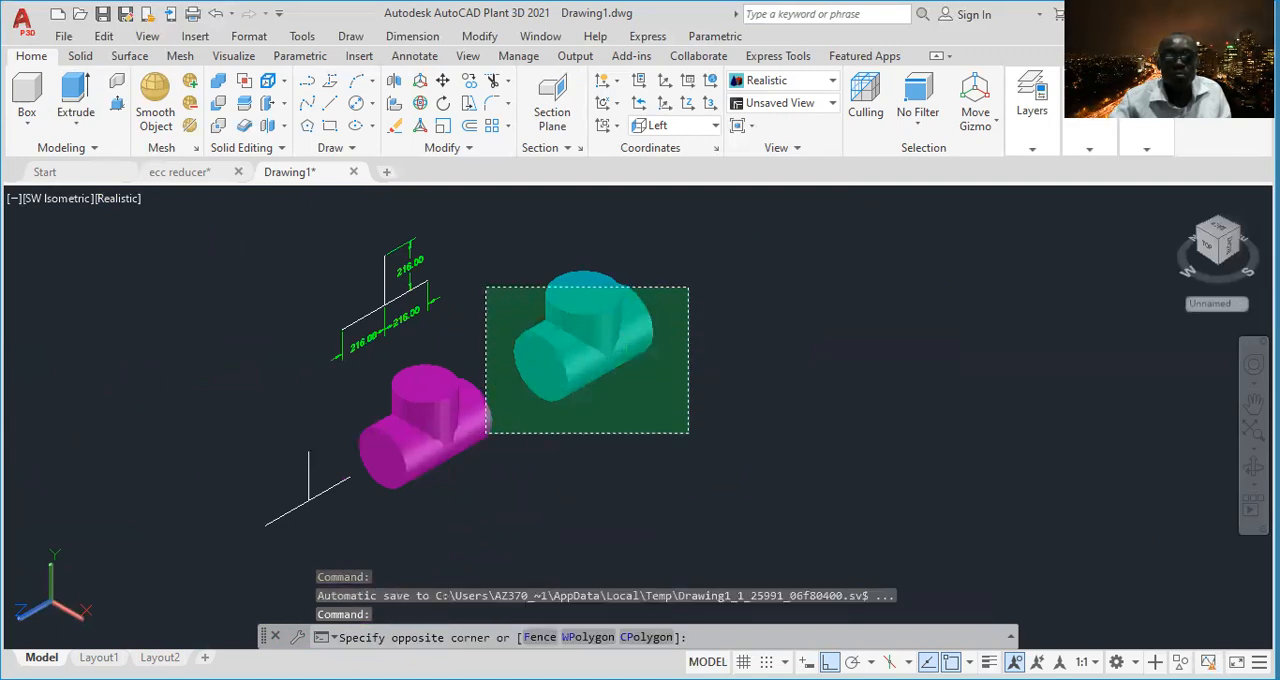
click(486, 433)
scroll(457, 400, up, 2)
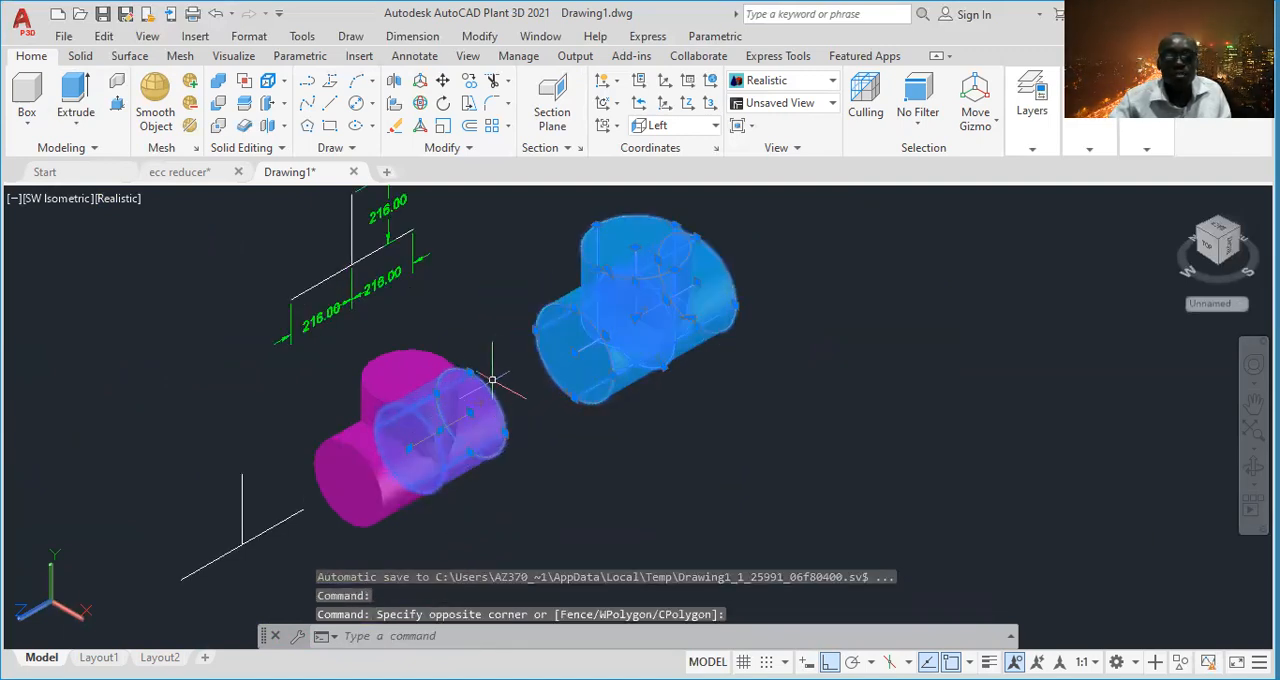
key(Escape)
- Copy all solids of the magenta and cyan tees together to a free spot straight below the originals
click(766, 274)
click(563, 383)
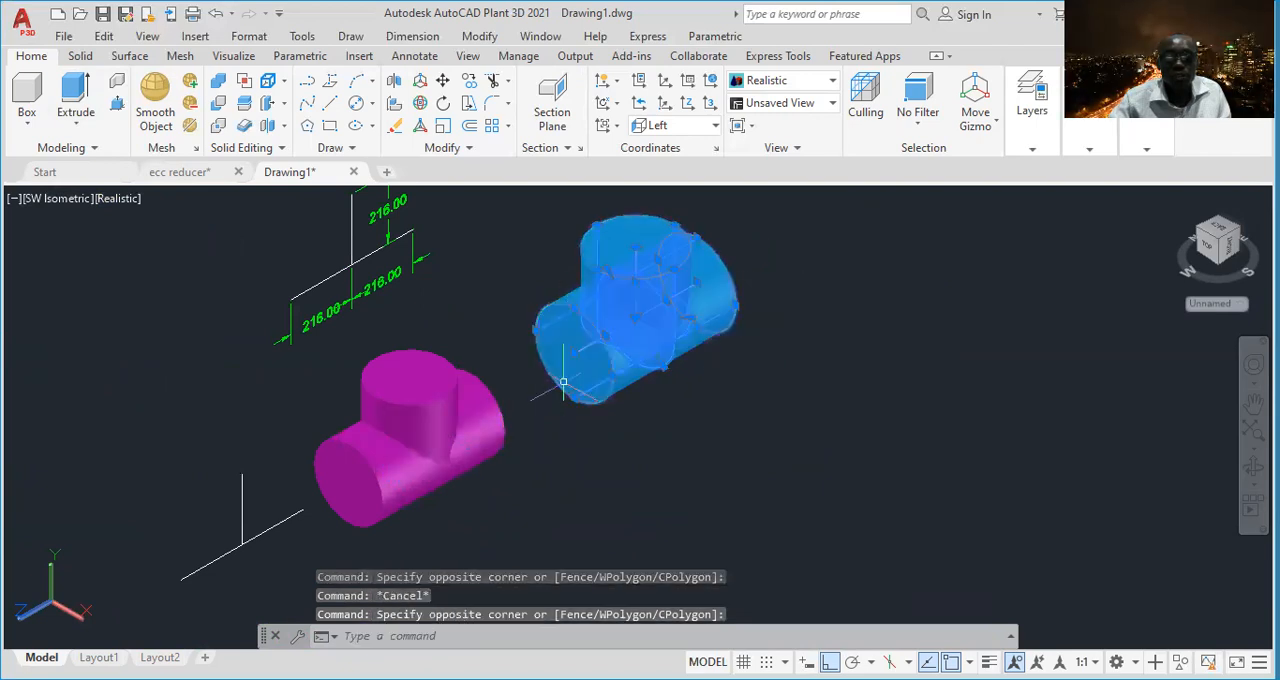
click(520, 400)
click(400, 458)
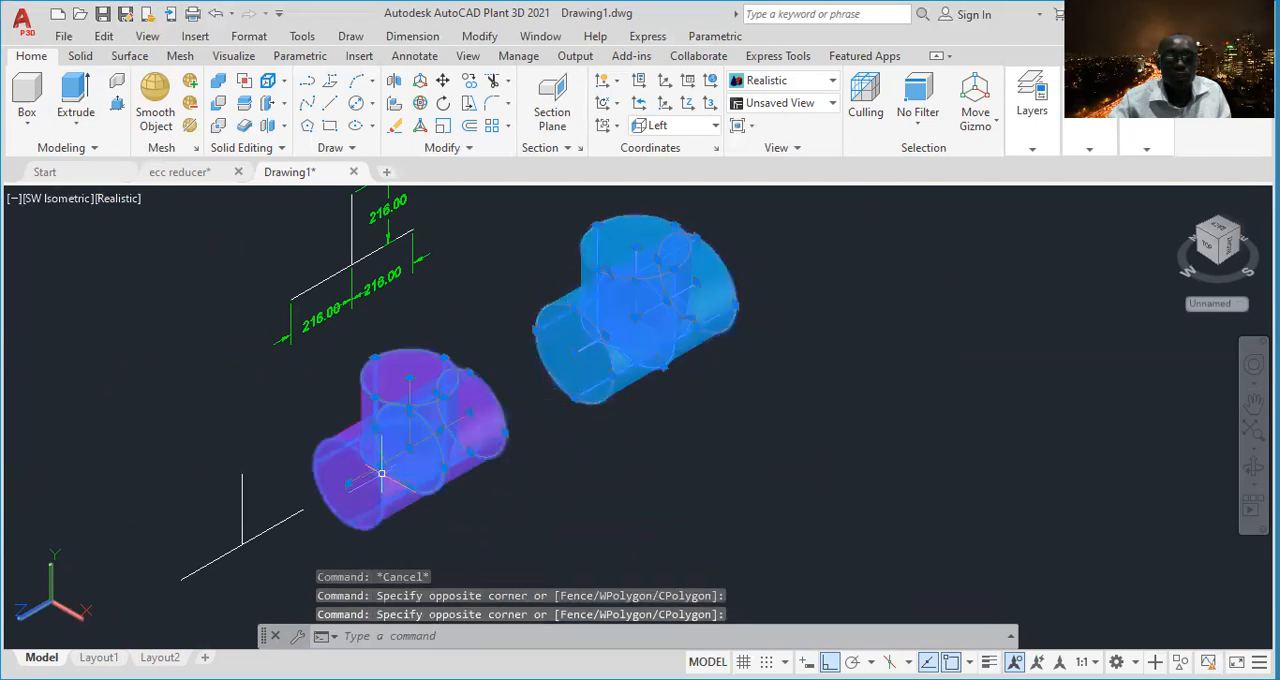
right_click(796, 344)
click(866, 406)
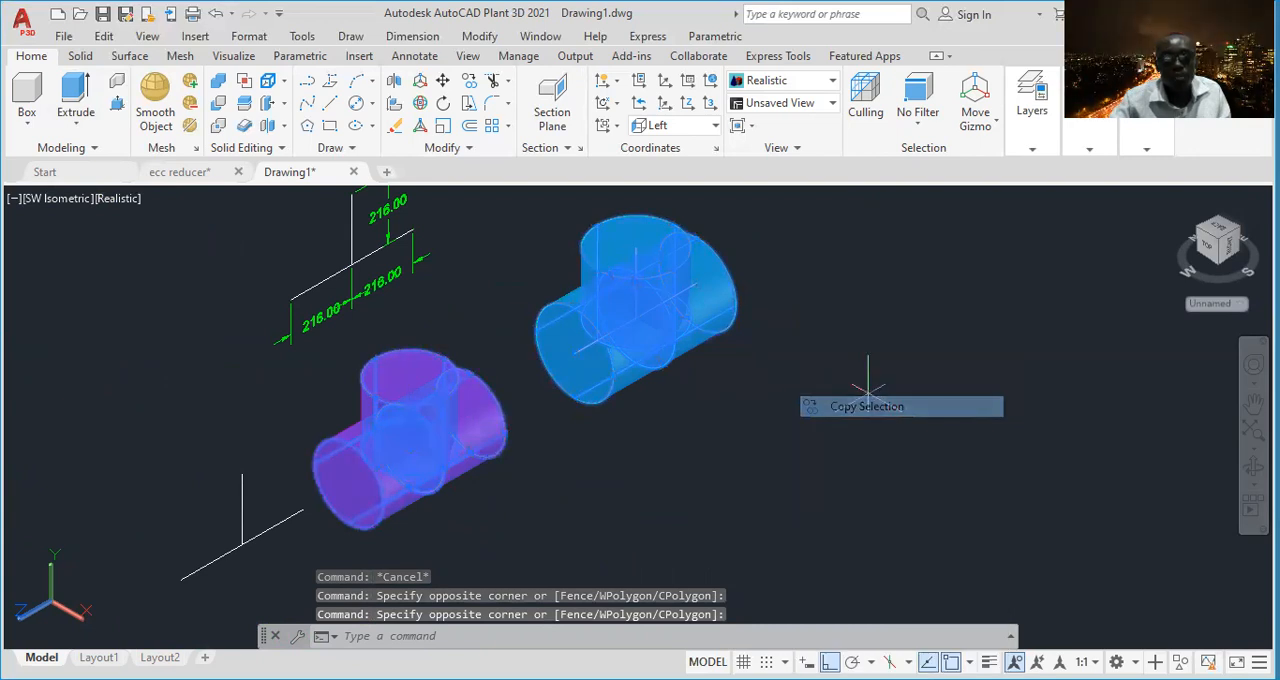
click(831, 278)
scroll(790, 239, down, 2)
middle_drag(835, 389, 729, 303)
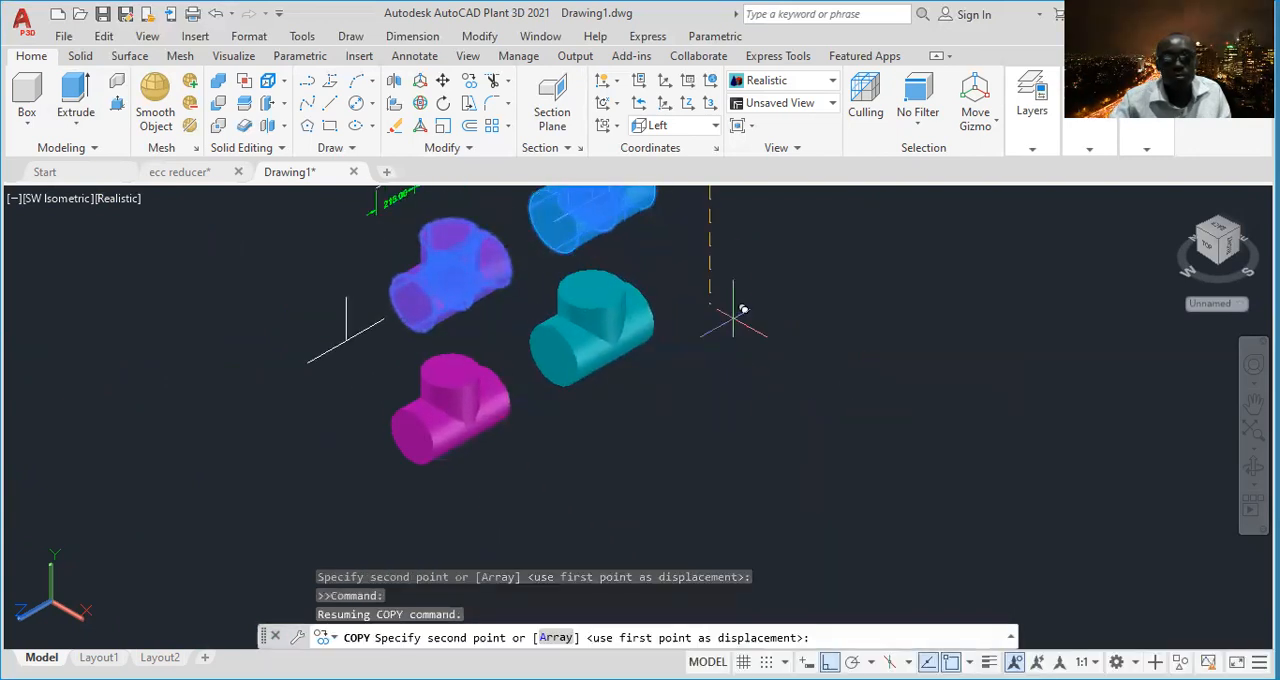
click(733, 318)
key(Escape)
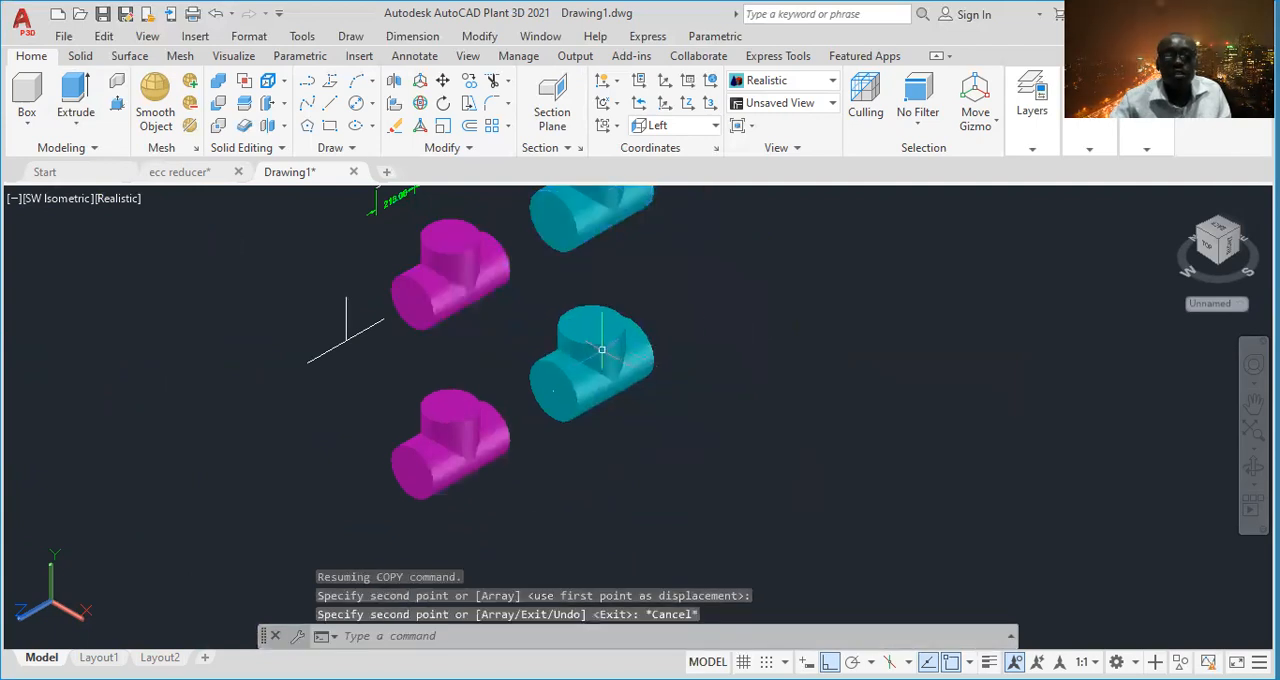
- Examine the individual solids that make up the copied magenta and cyan tees, leaving nothing selected
scroll(560, 355, up, 2)
middle_drag(403, 426, 386, 371)
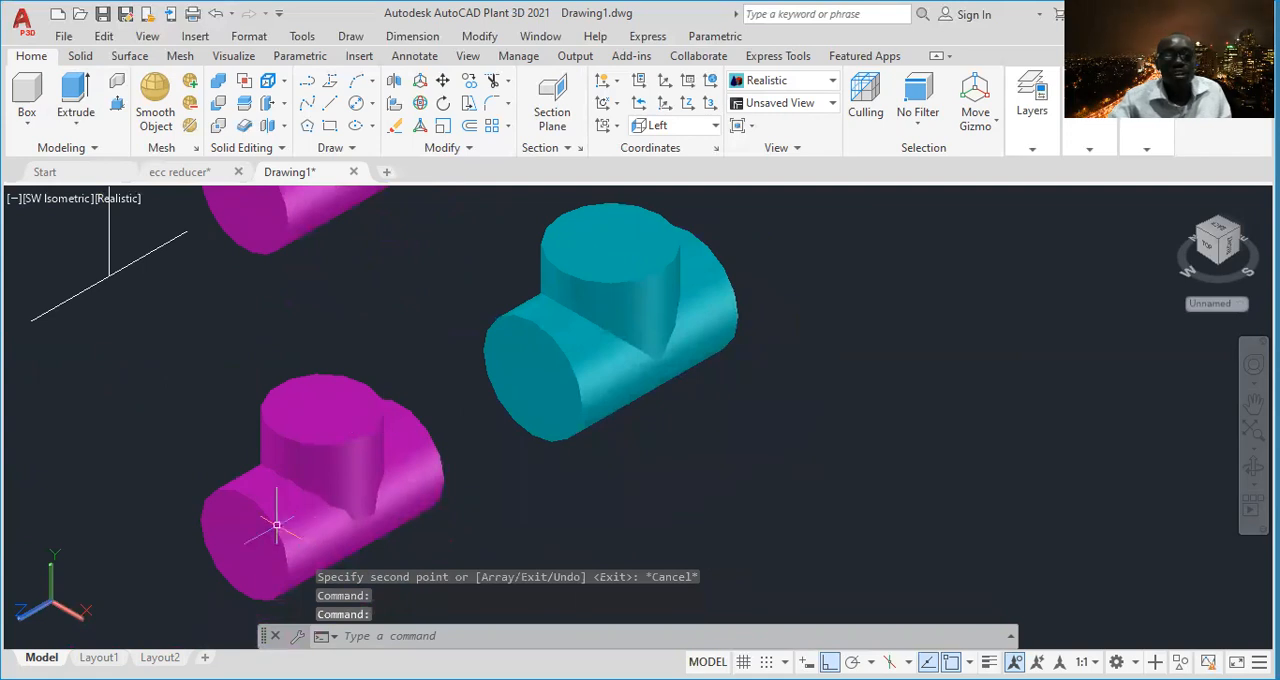
scroll(408, 446, down, 2)
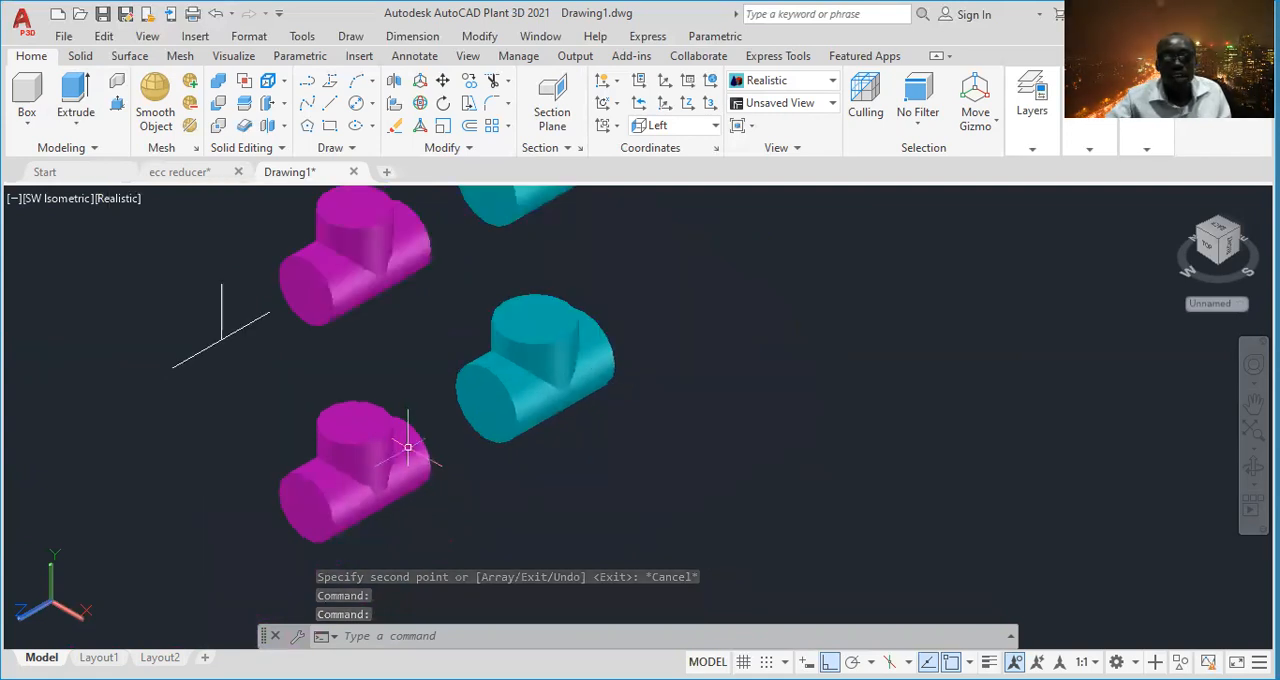
middle_drag(451, 437, 423, 414)
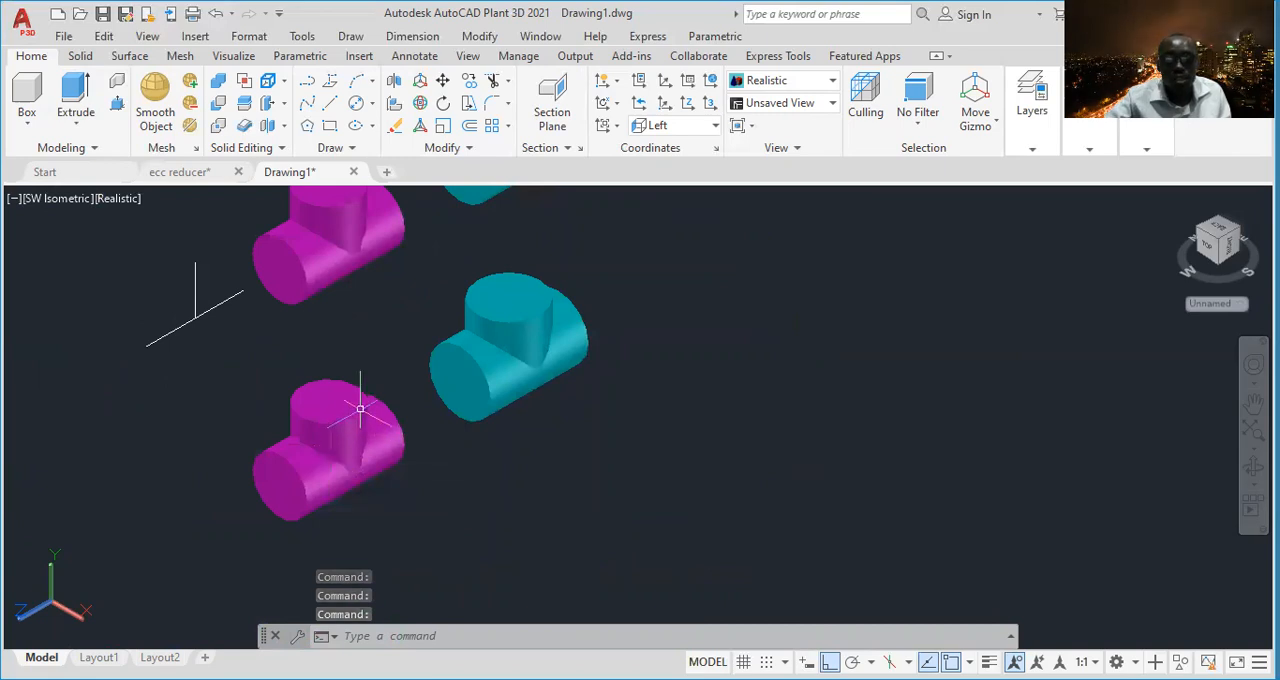
scroll(355, 432, up, 1)
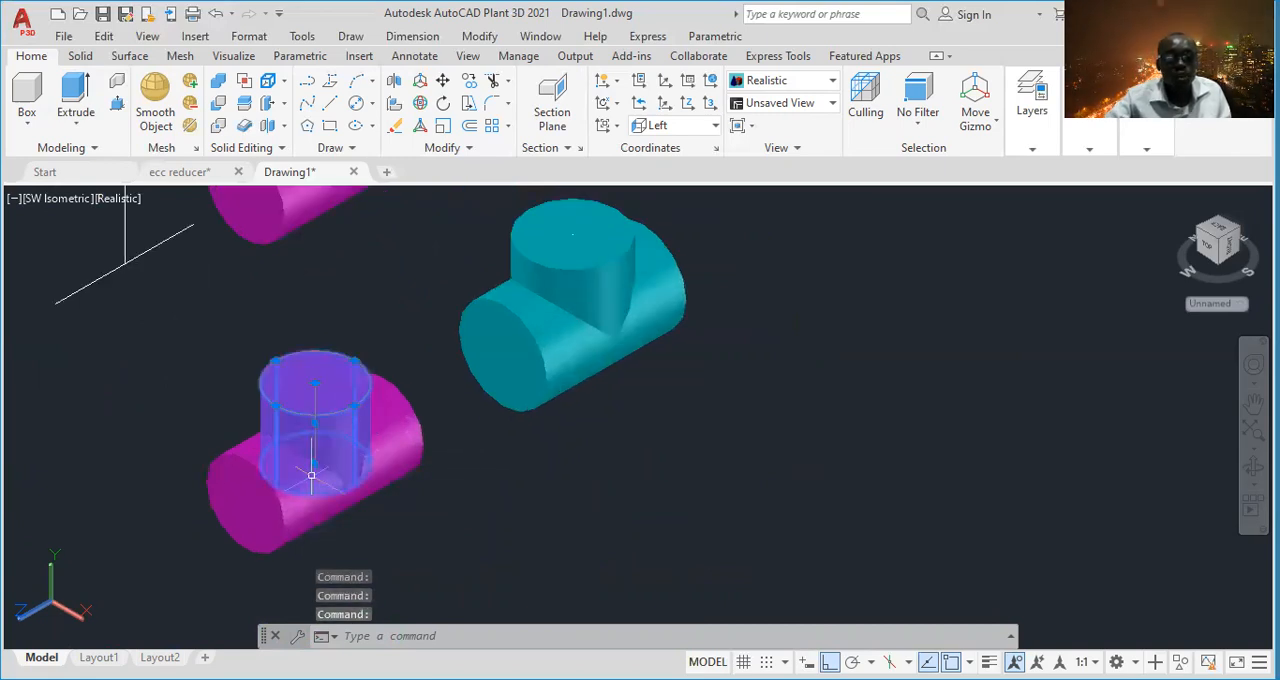
click(412, 448)
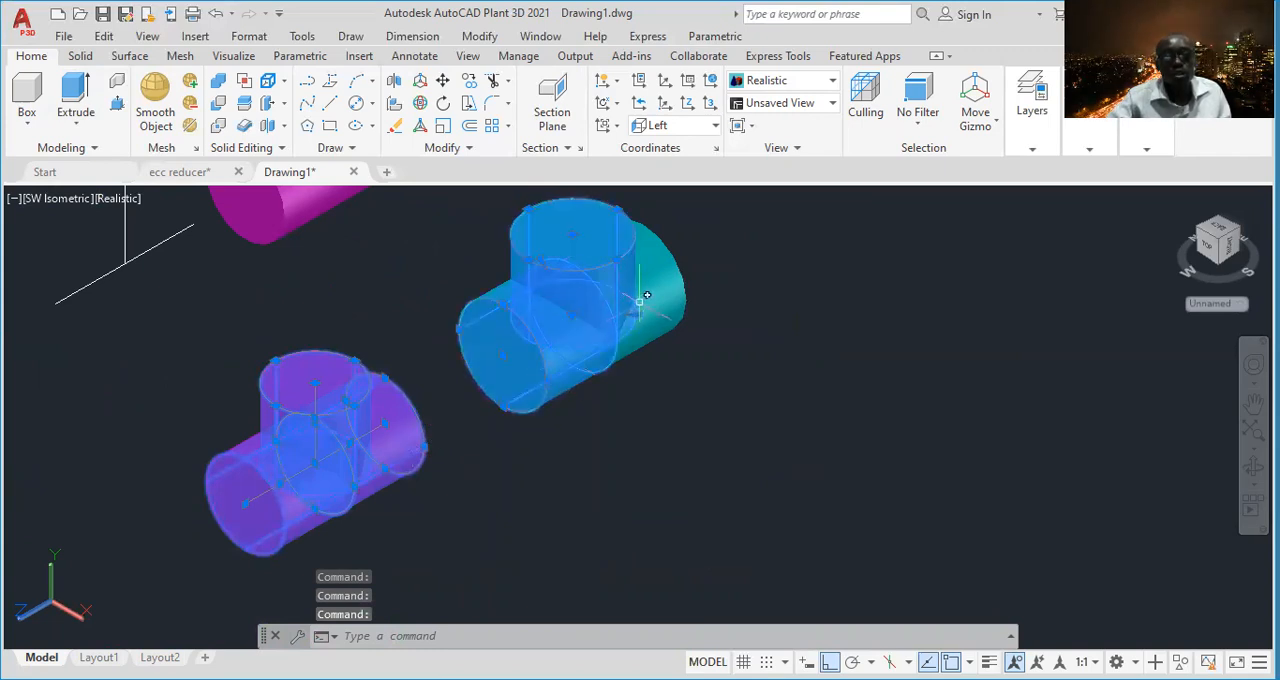
mouse_move(647, 300)
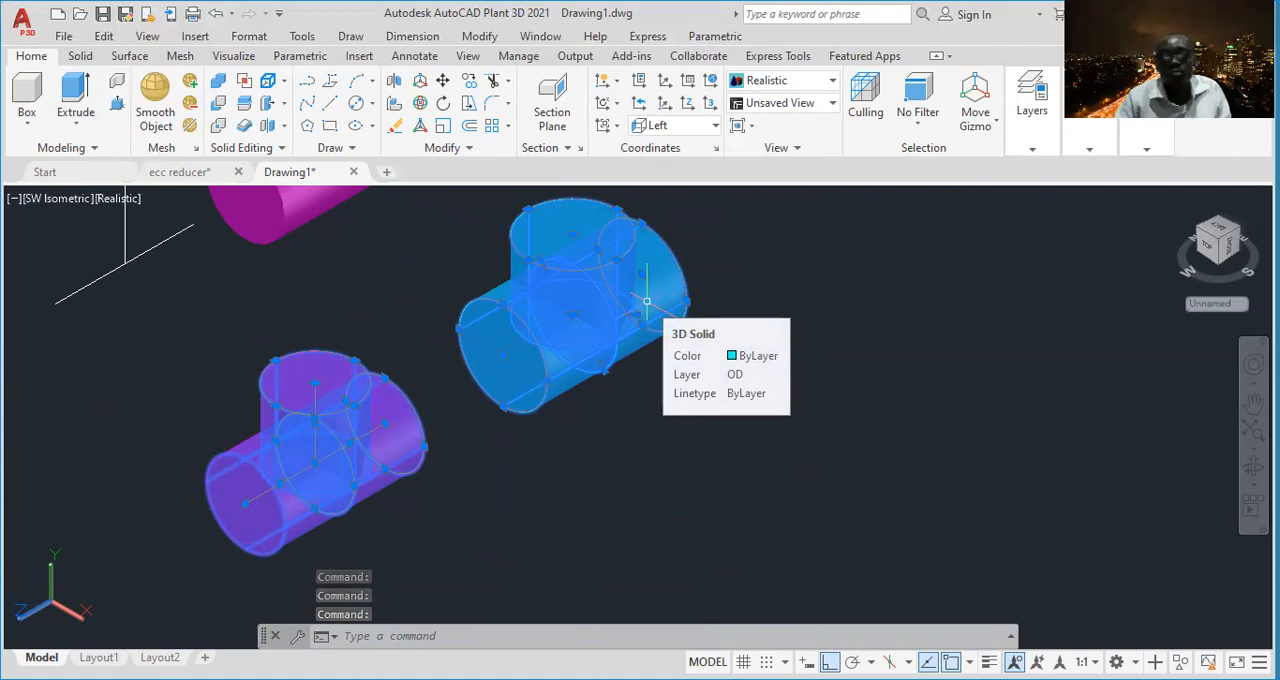
key(Escape)
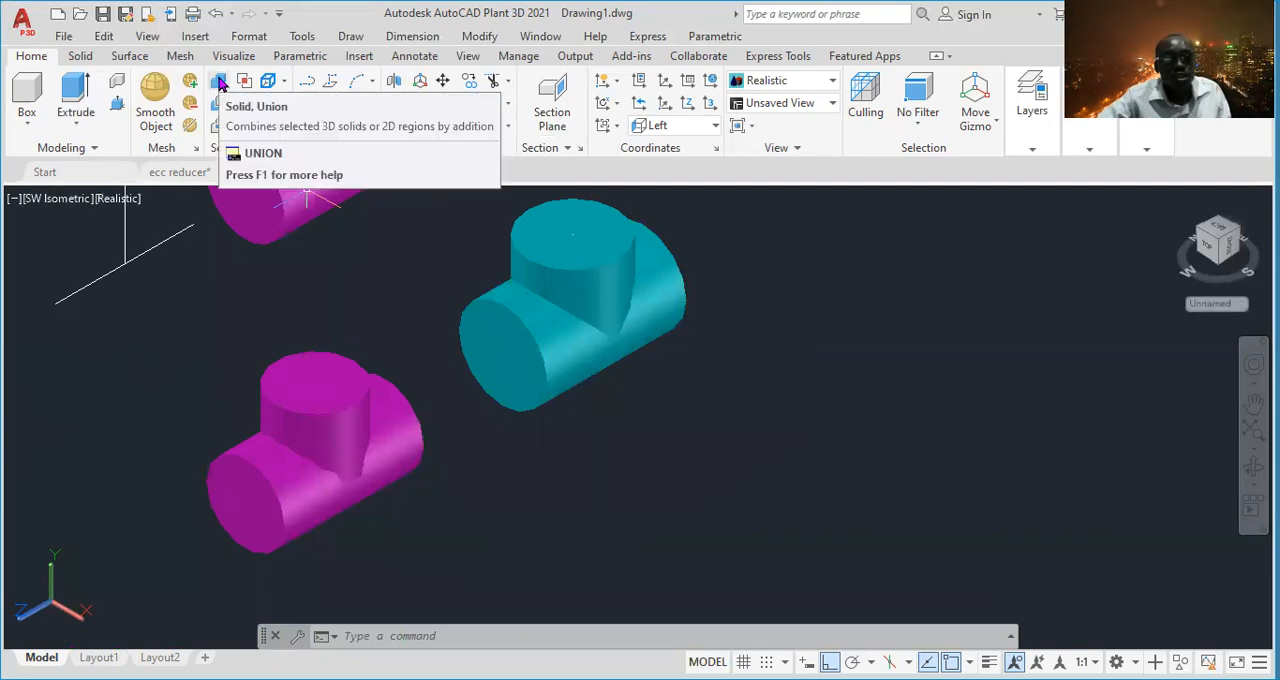
- Union the copied magenta tee's two run solids and its branch solid into one solid
click(220, 80)
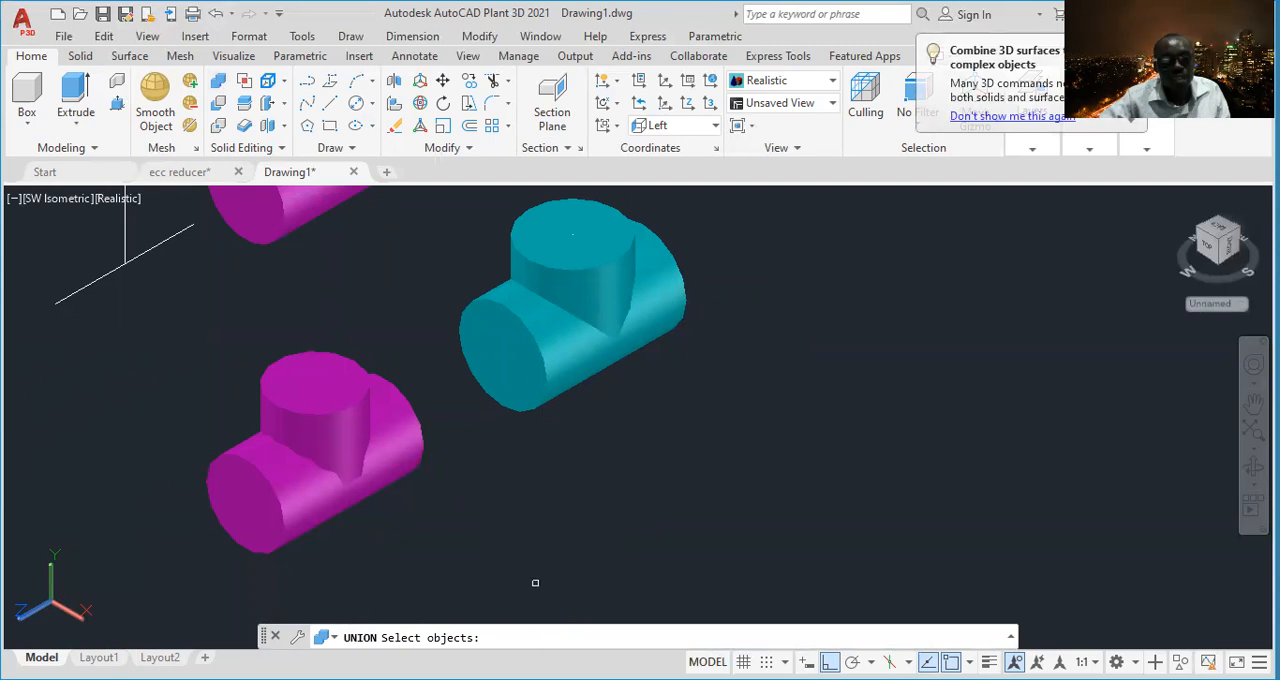
click(276, 473)
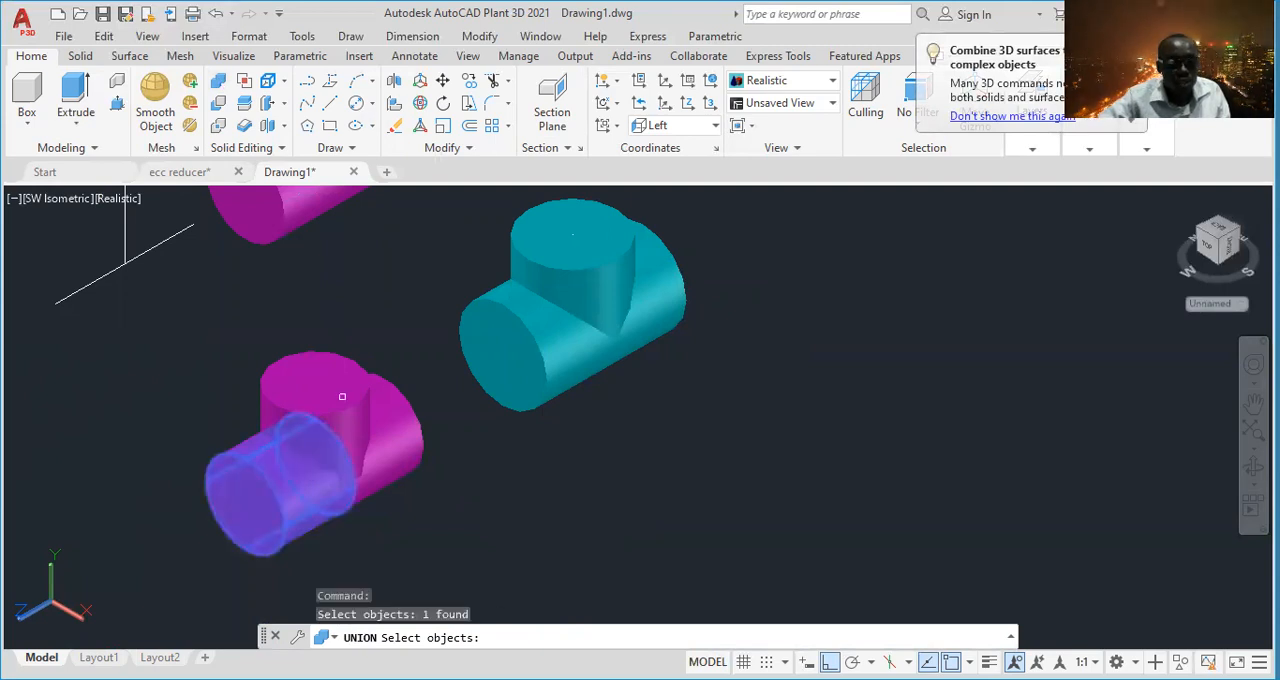
click(315, 390)
click(393, 437)
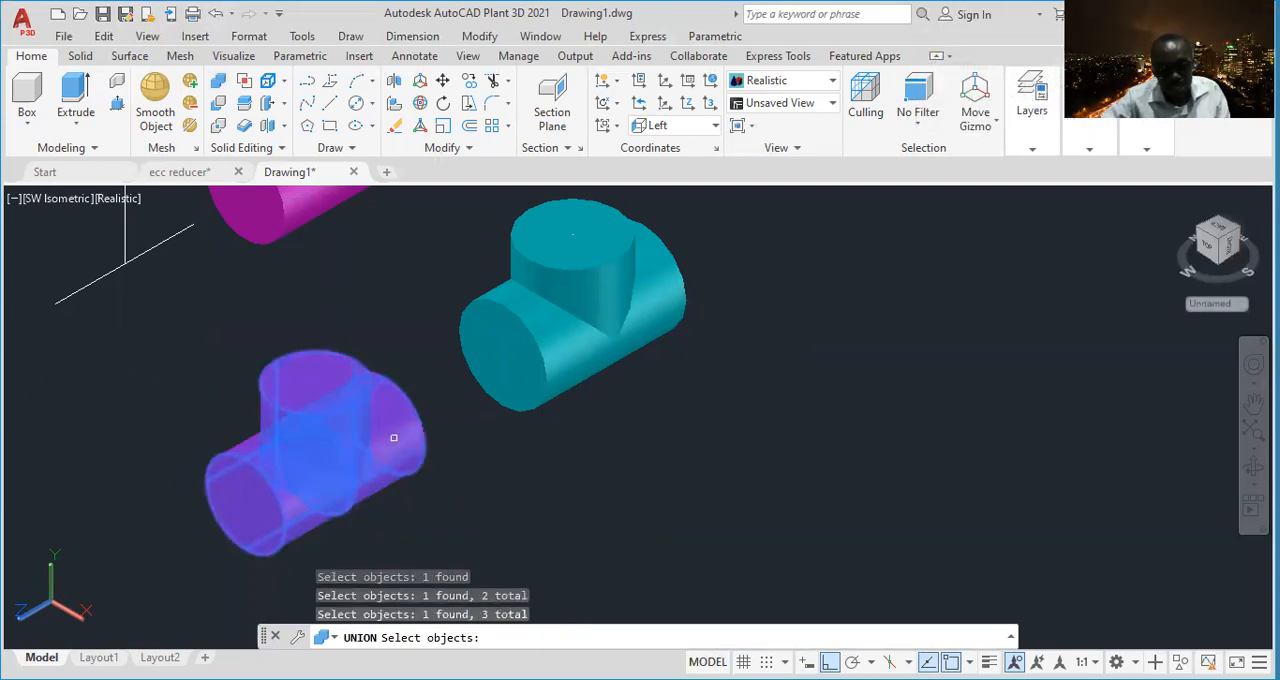
key(Return)
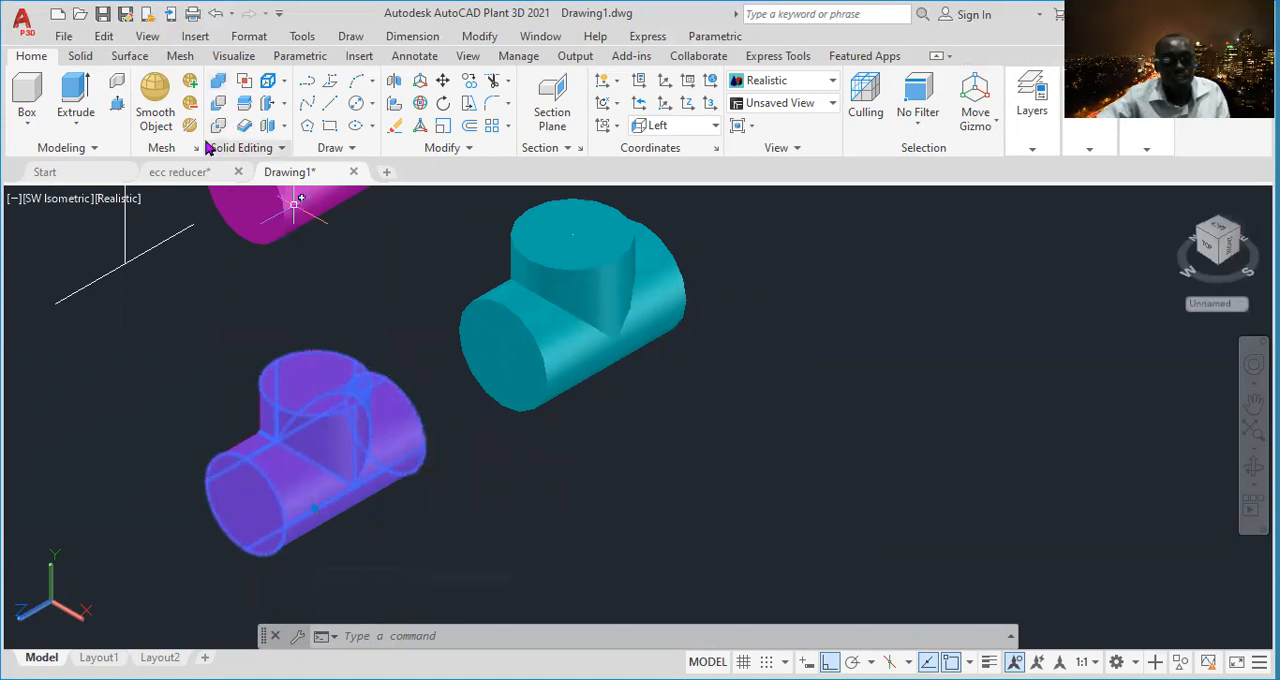
- Union the copied cyan tee's two run solids and its branch solid into one solid
click(218, 80)
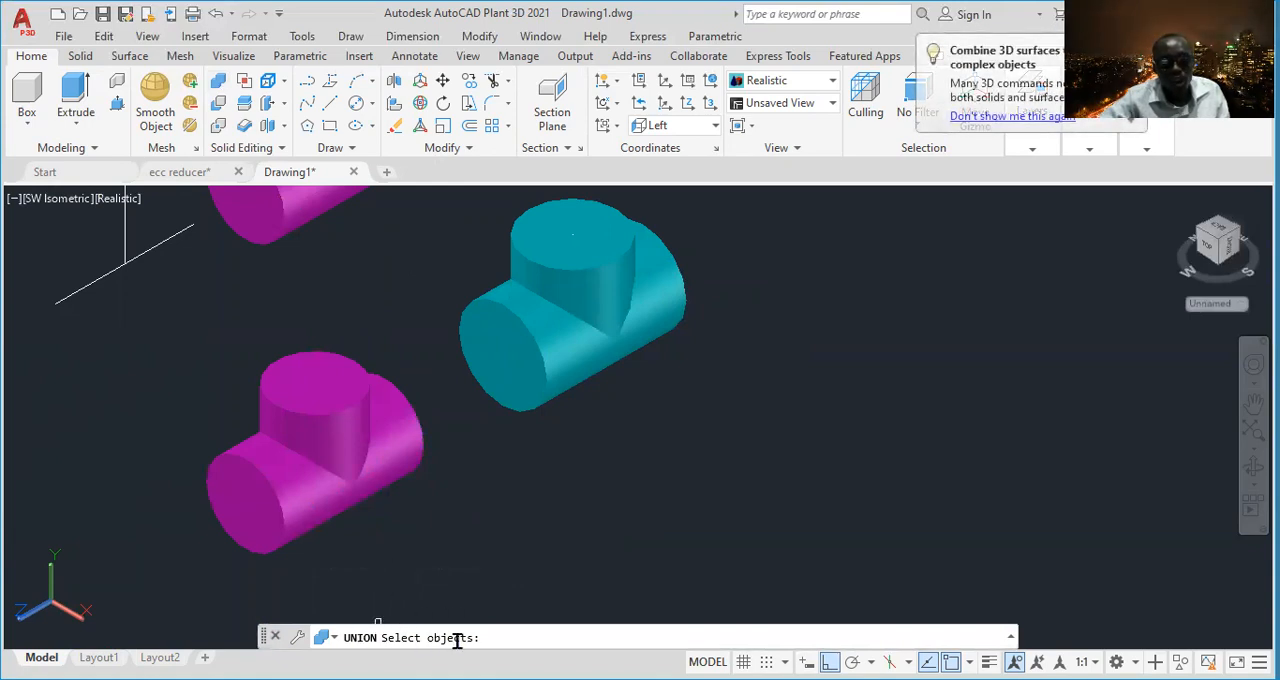
click(530, 336)
click(572, 234)
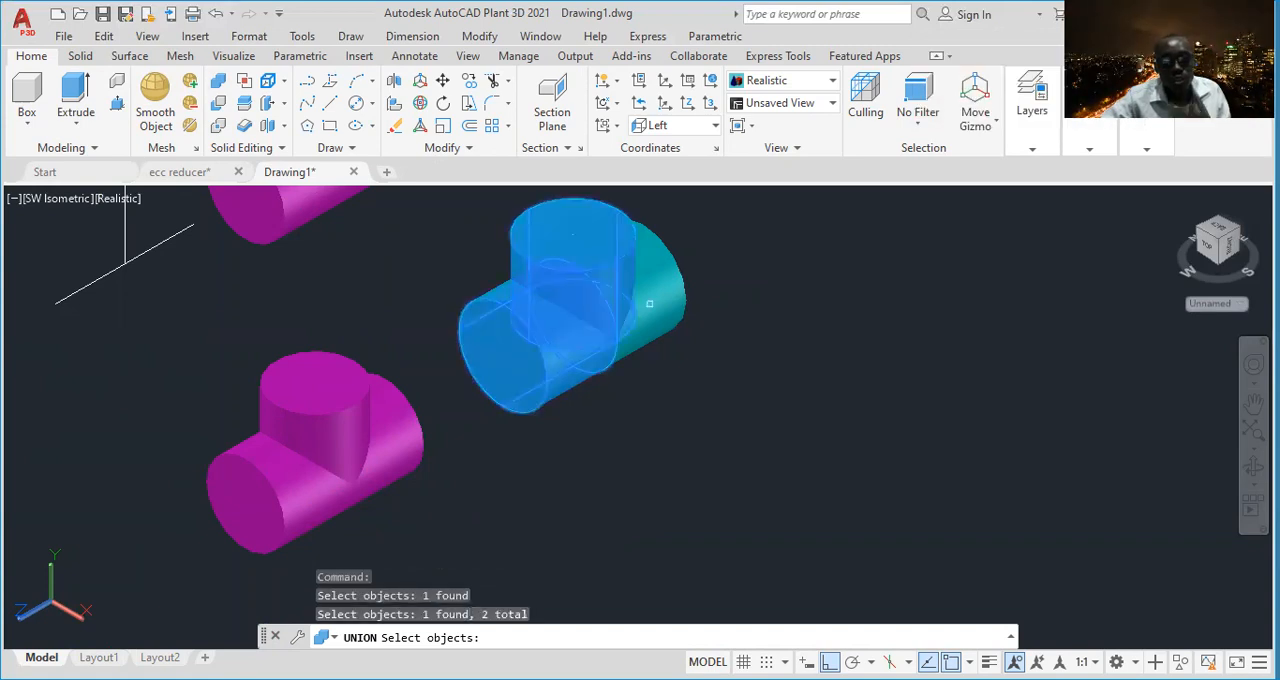
click(640, 301)
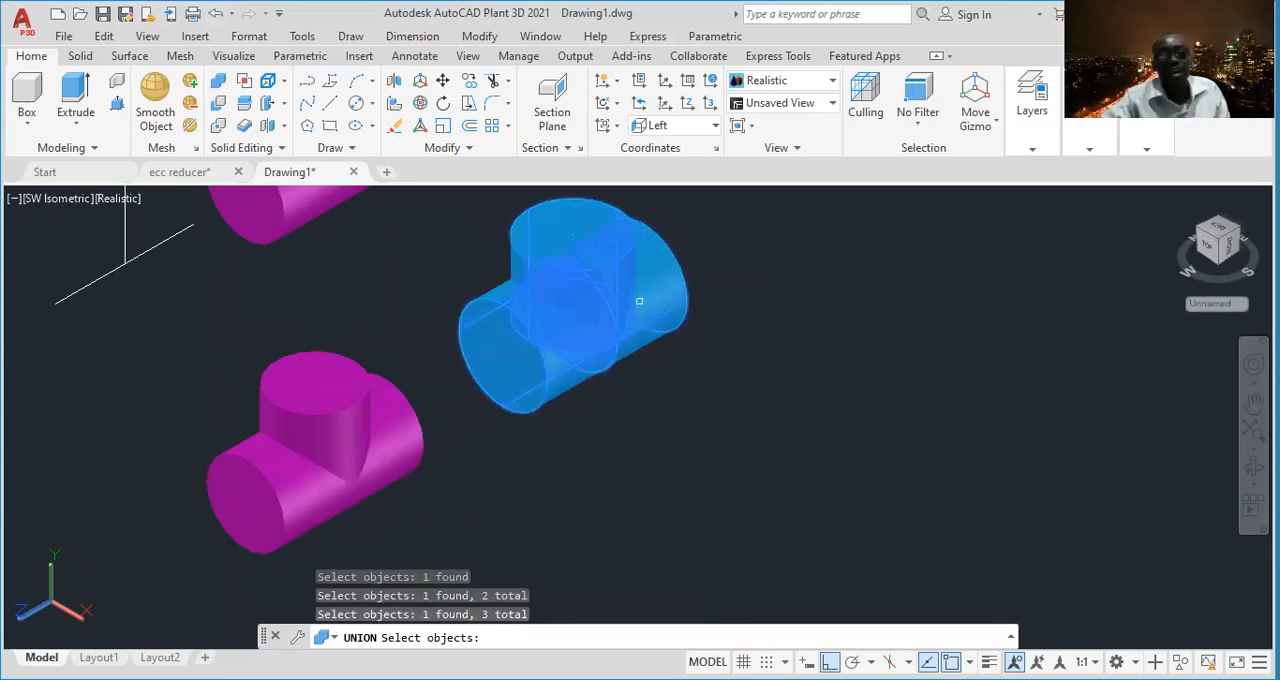
key(Return)
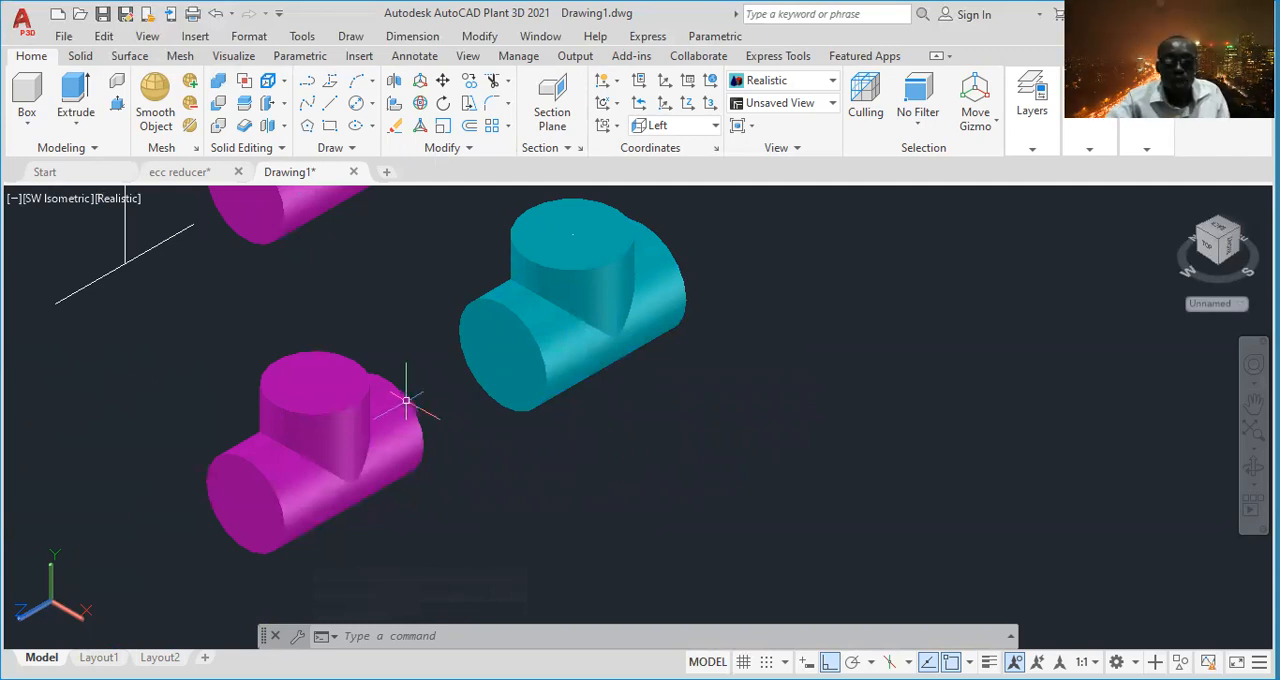
- Move the united magenta tee from the centre of its front run end onto the matching centre endpoint of the united cyan tee
click(400, 364)
click(286, 470)
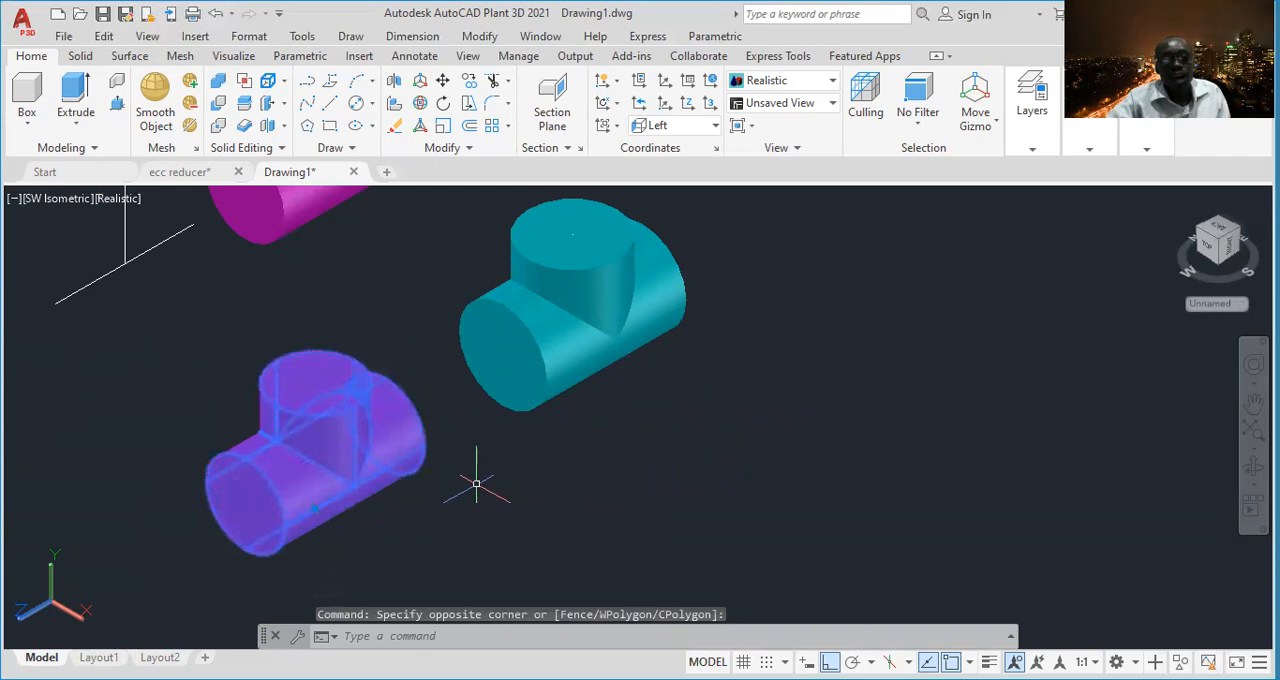
right_click(477, 487)
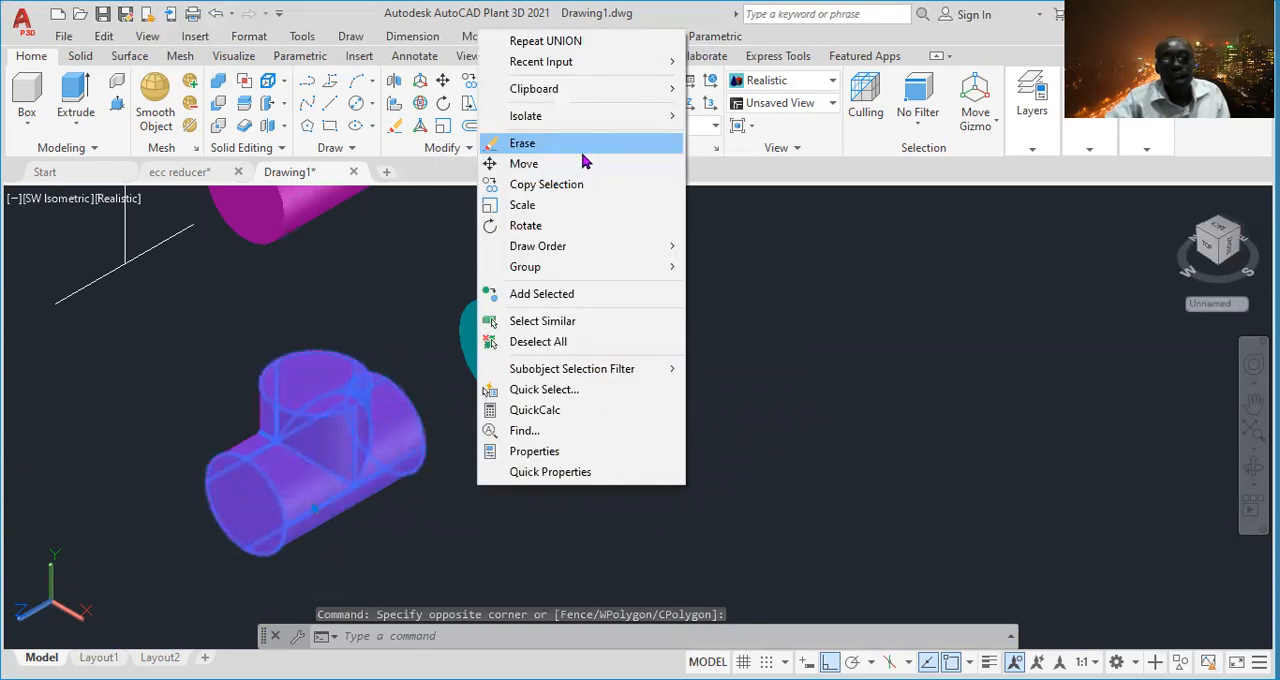
click(523, 163)
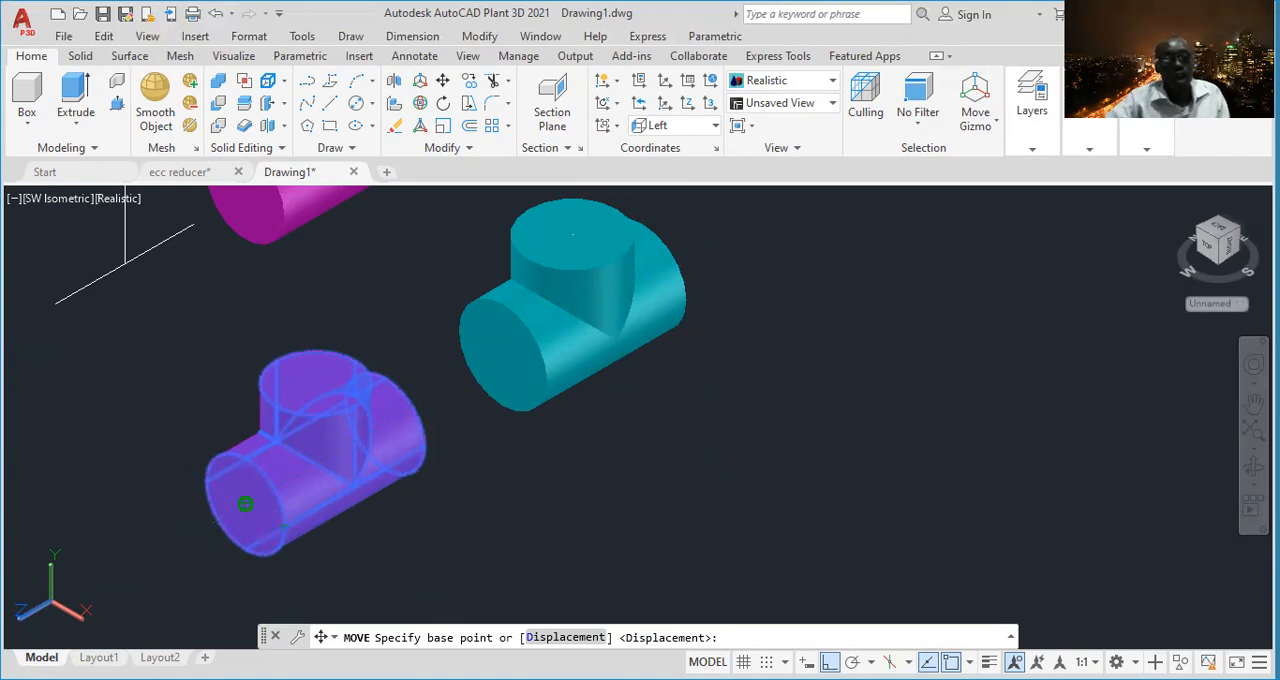
click(245, 503)
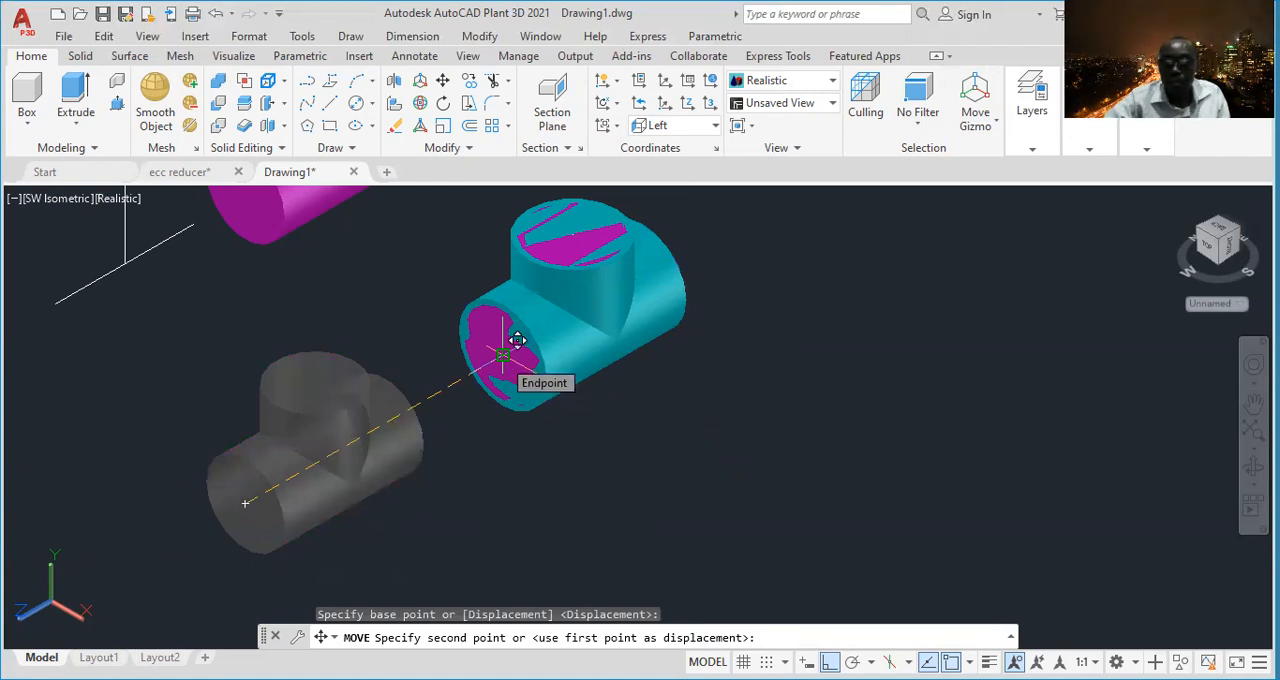
click(517, 340)
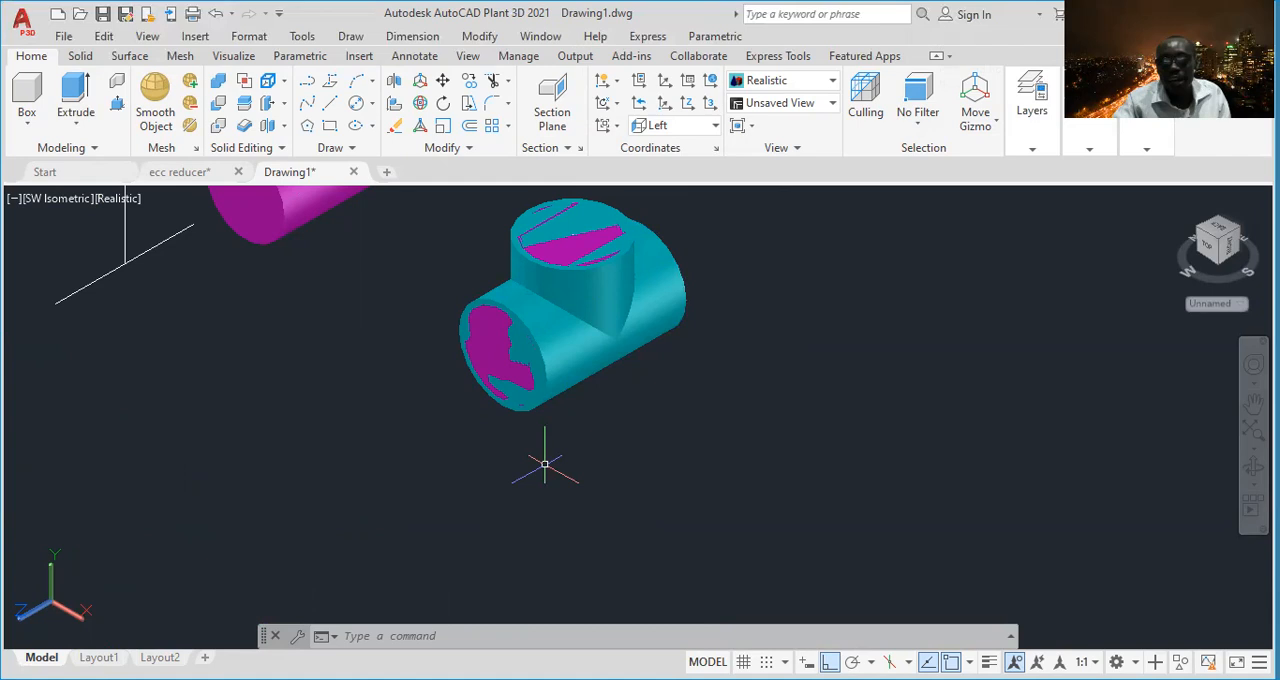
- Set the visual style to 2D Wireframe to show the magenta tee's edges inside the cyan tee
middle_drag(631, 394, 639, 470)
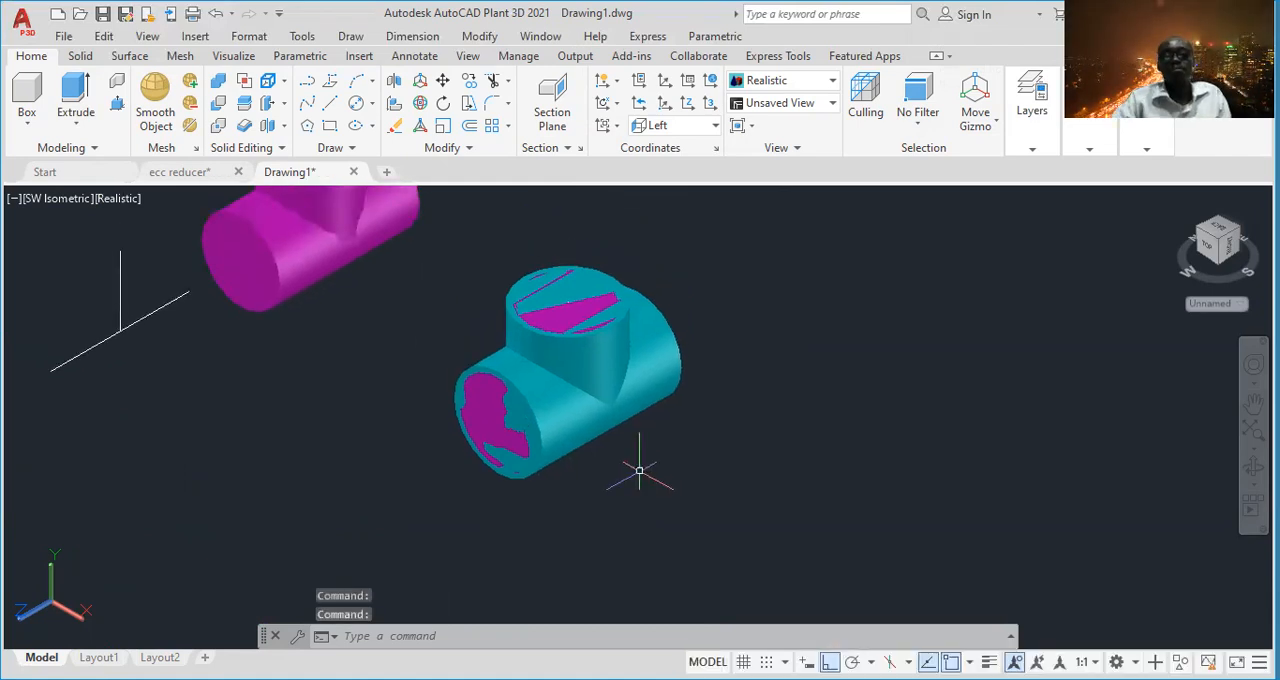
scroll(513, 412, up, 2)
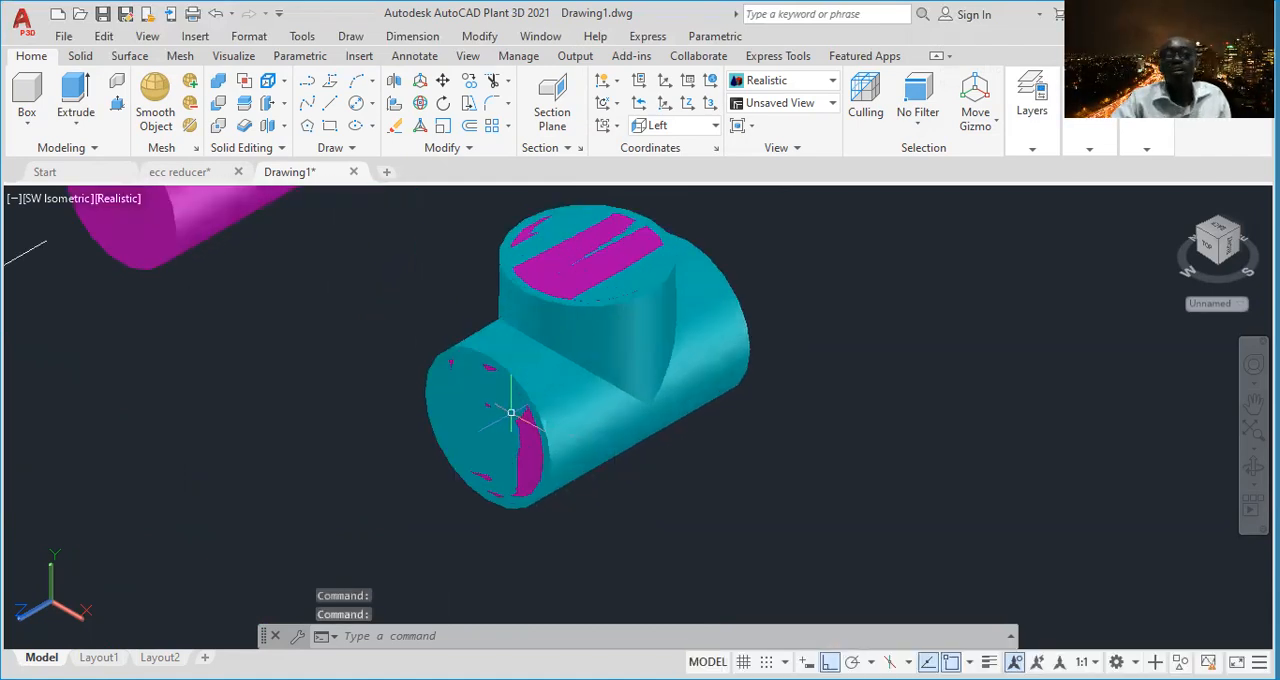
scroll(690, 405, down, 3)
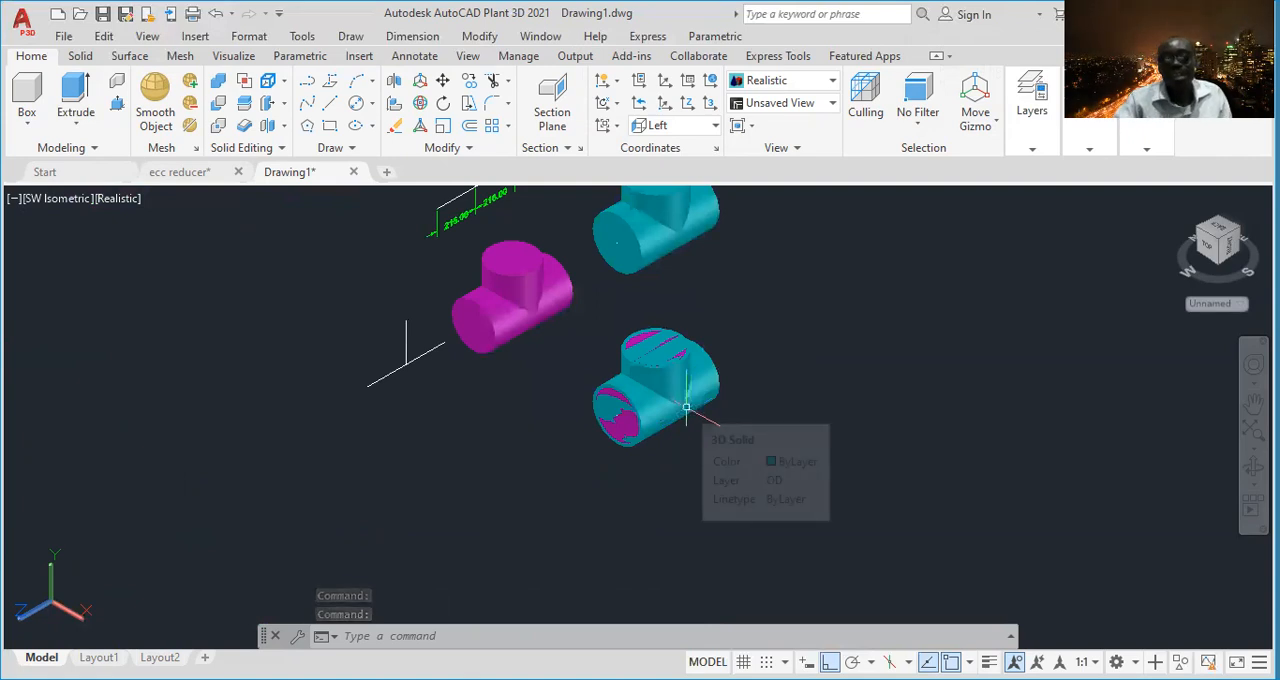
scroll(686, 407, up, 3)
scroll(737, 429, up, 1)
middle_drag(737, 429, 713, 493)
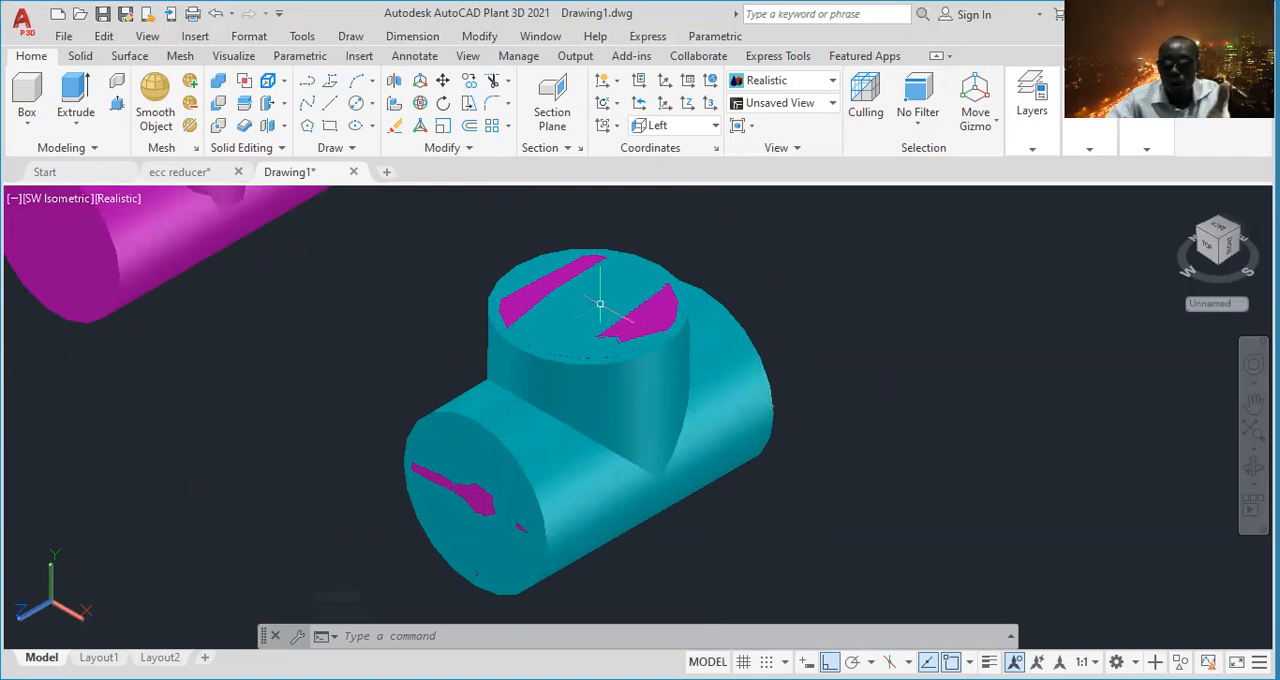
mouse_move(600, 303)
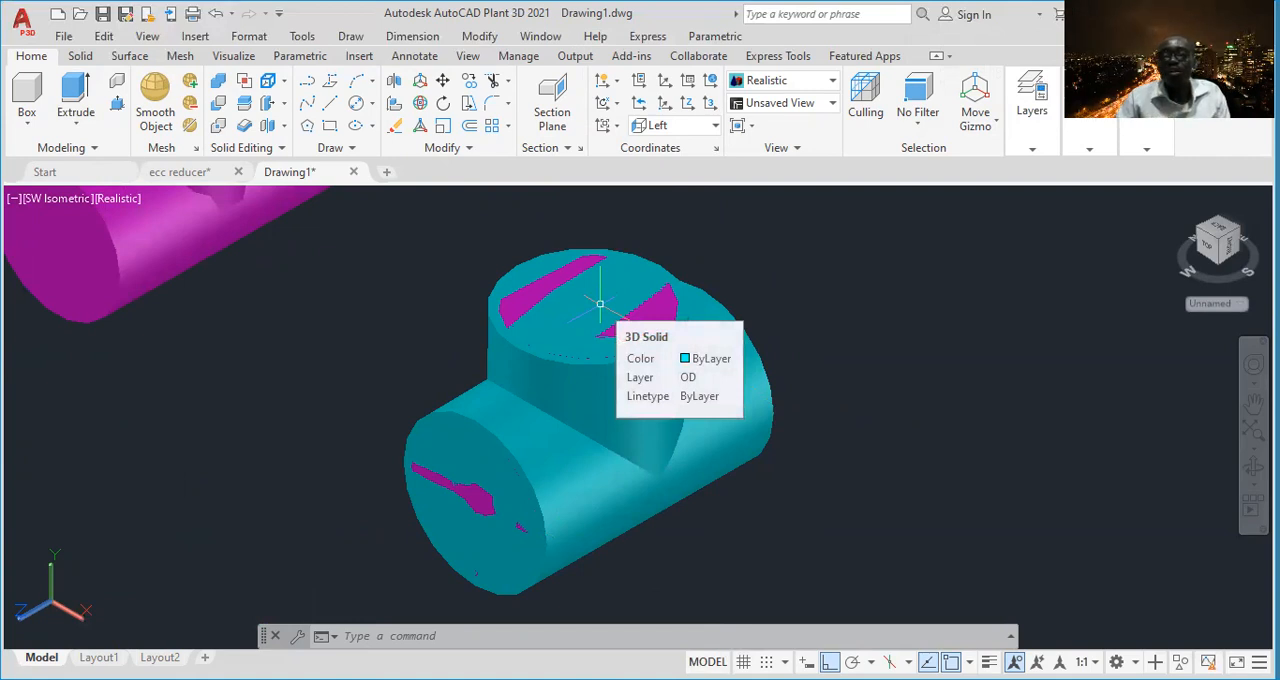
click(118, 198)
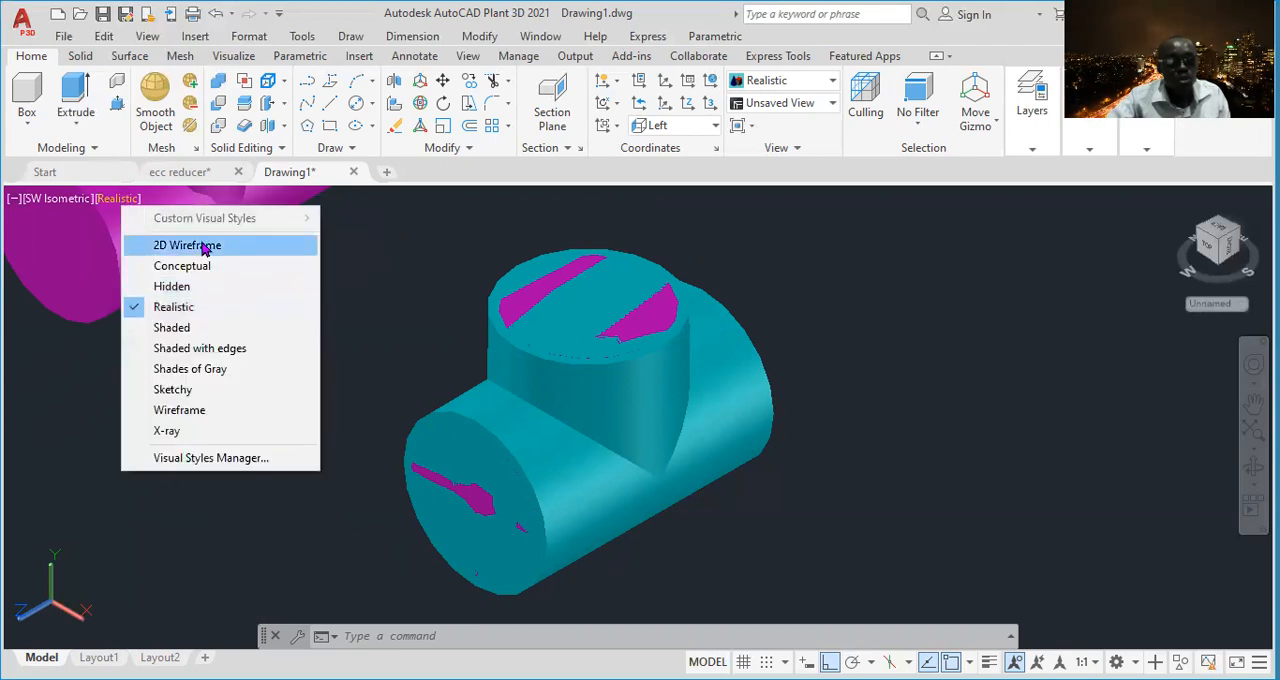
click(280, 247)
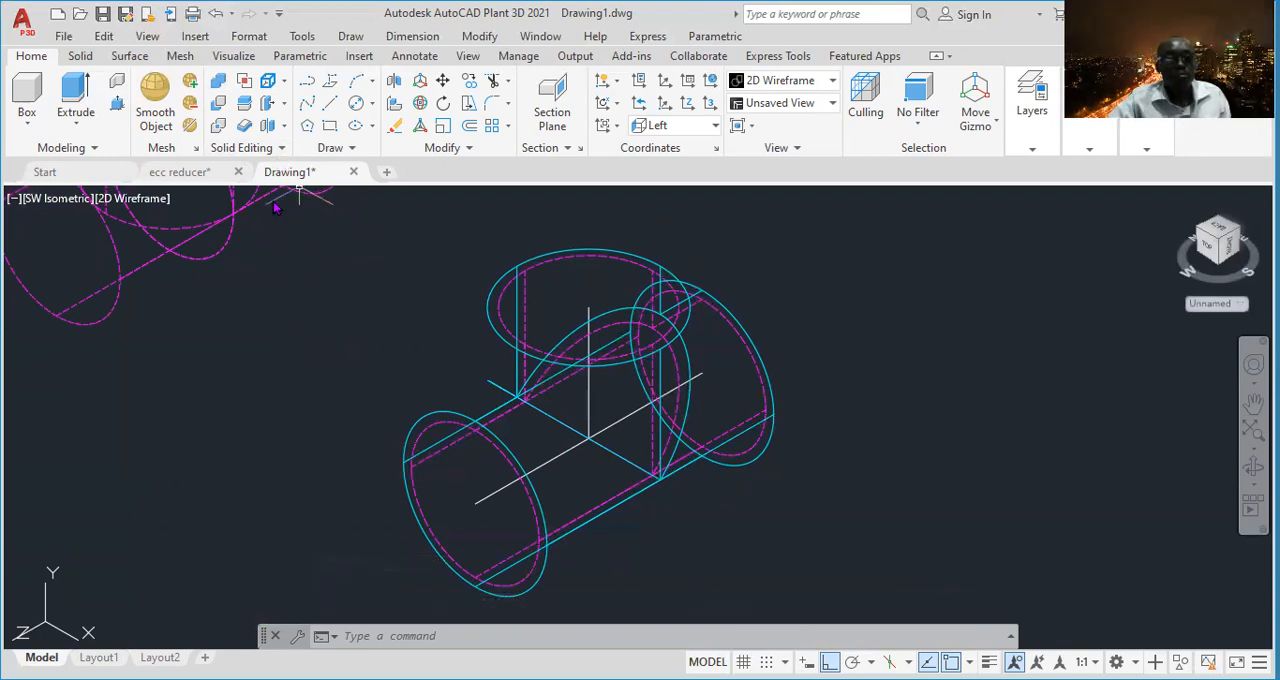
- Make OD the current layer
click(217, 107)
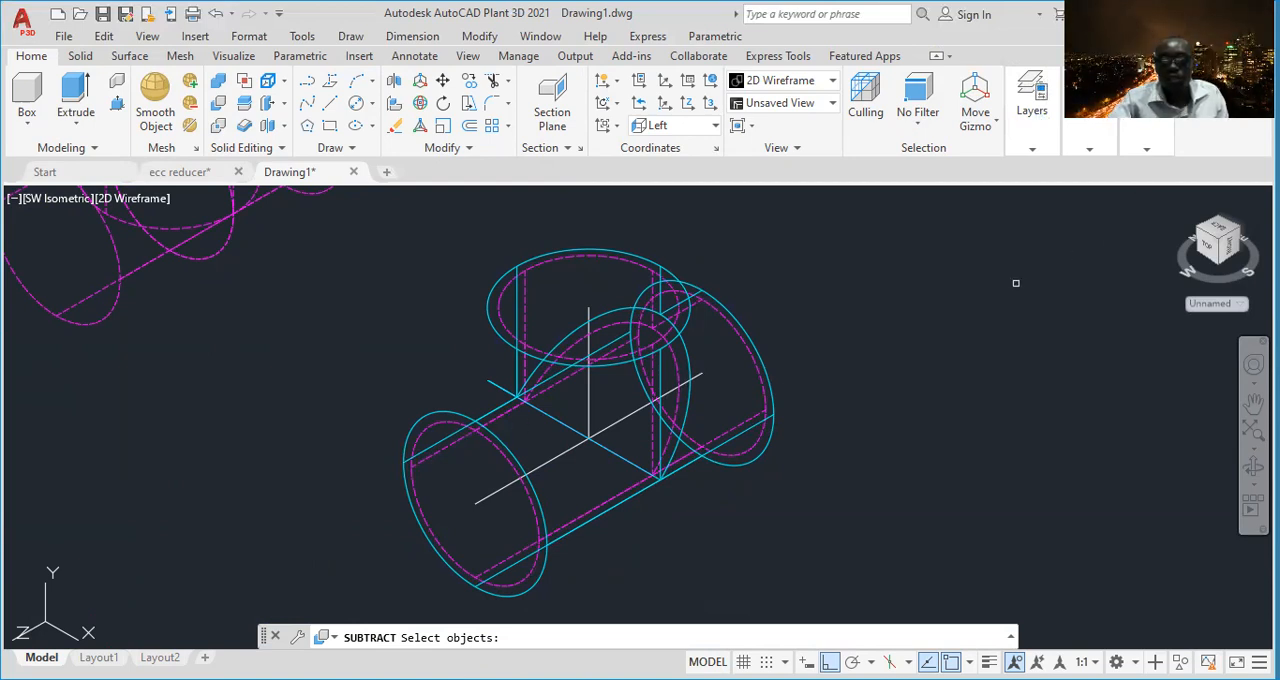
key(Escape)
click(1032, 100)
click(1200, 170)
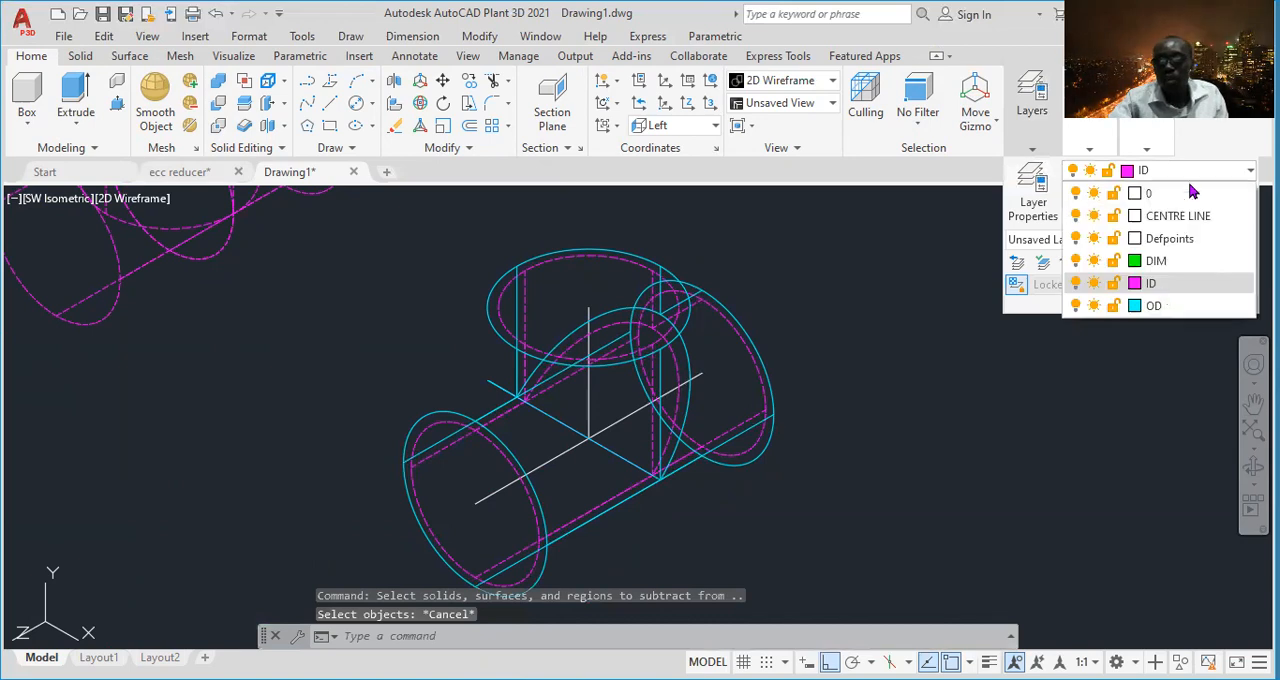
click(1150, 307)
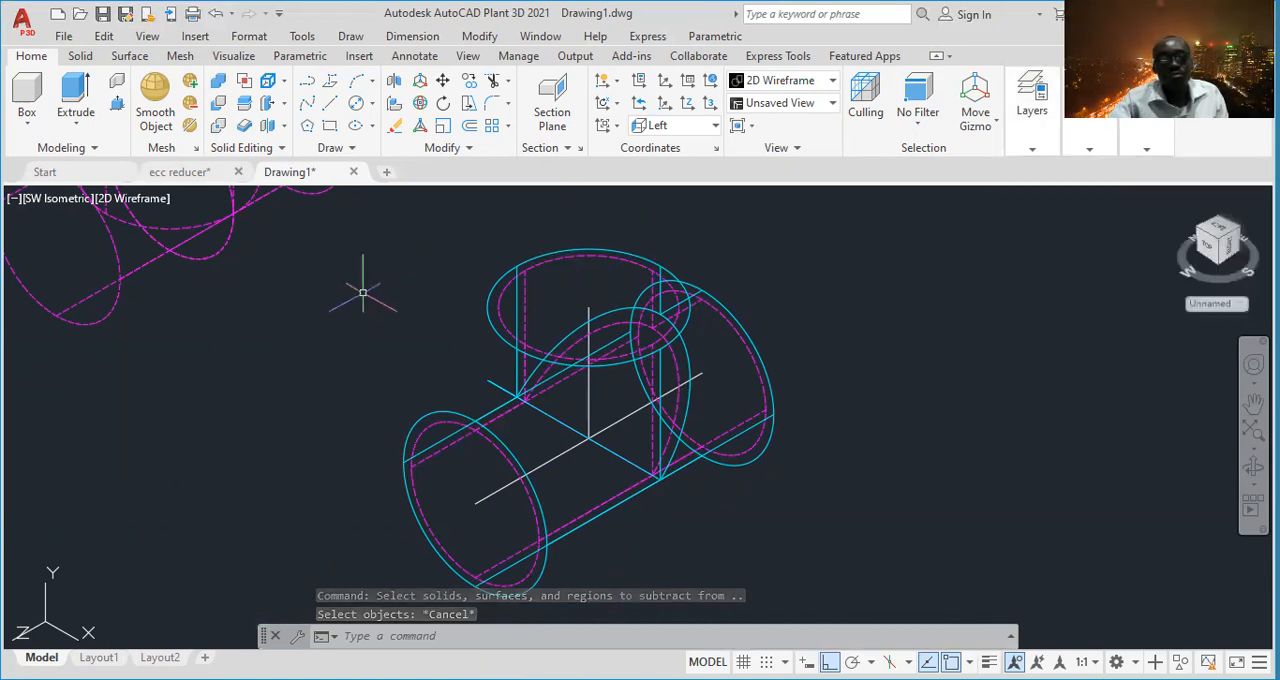
- Subtract the magenta inner tee from the cyan outer tee
click(218, 103)
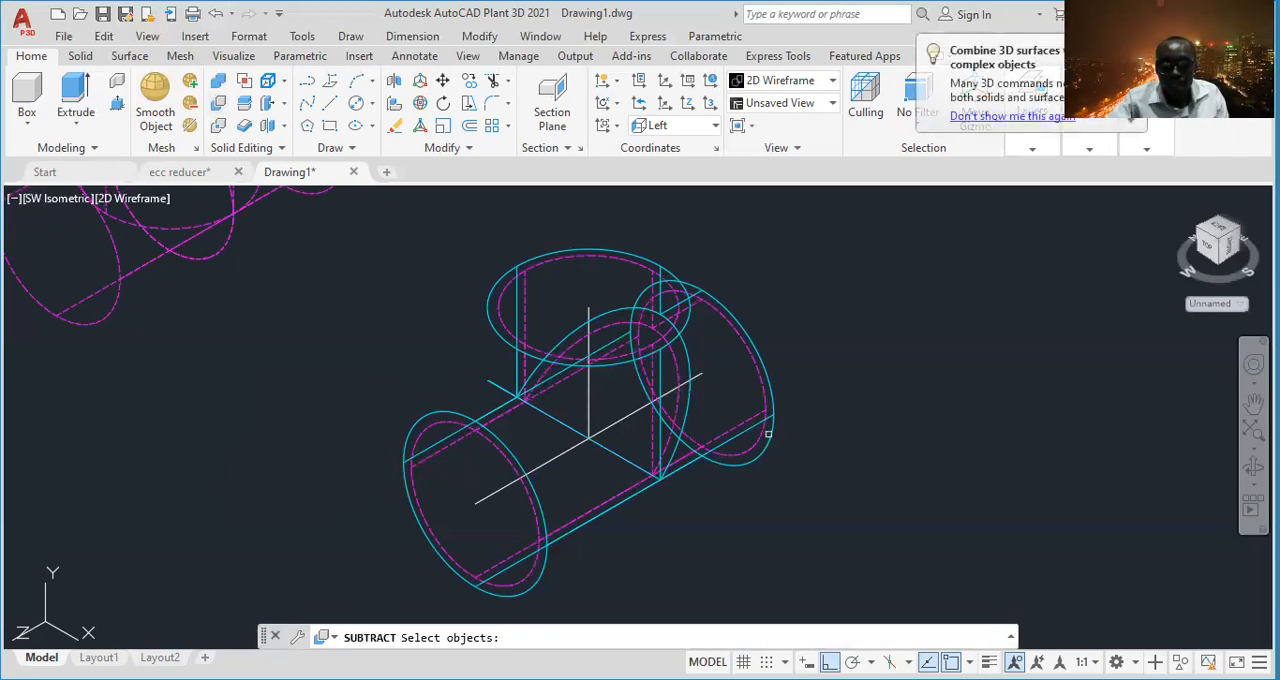
scroll(770, 434, up, 4)
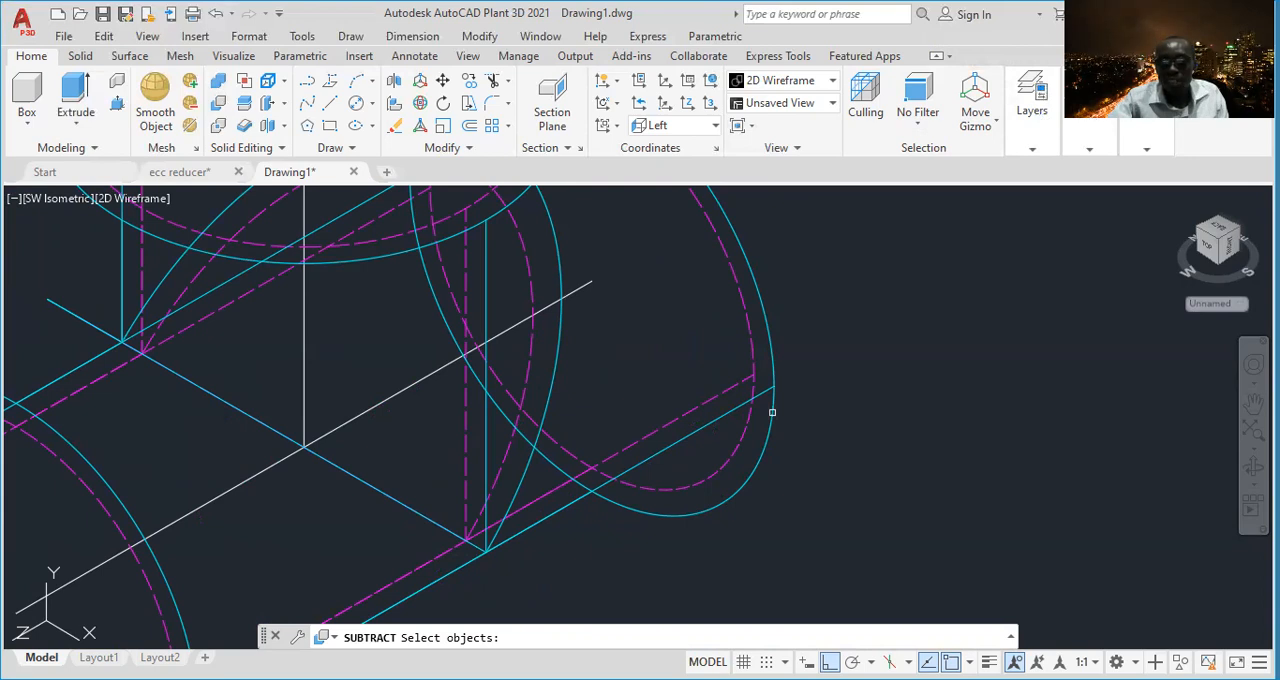
click(772, 412)
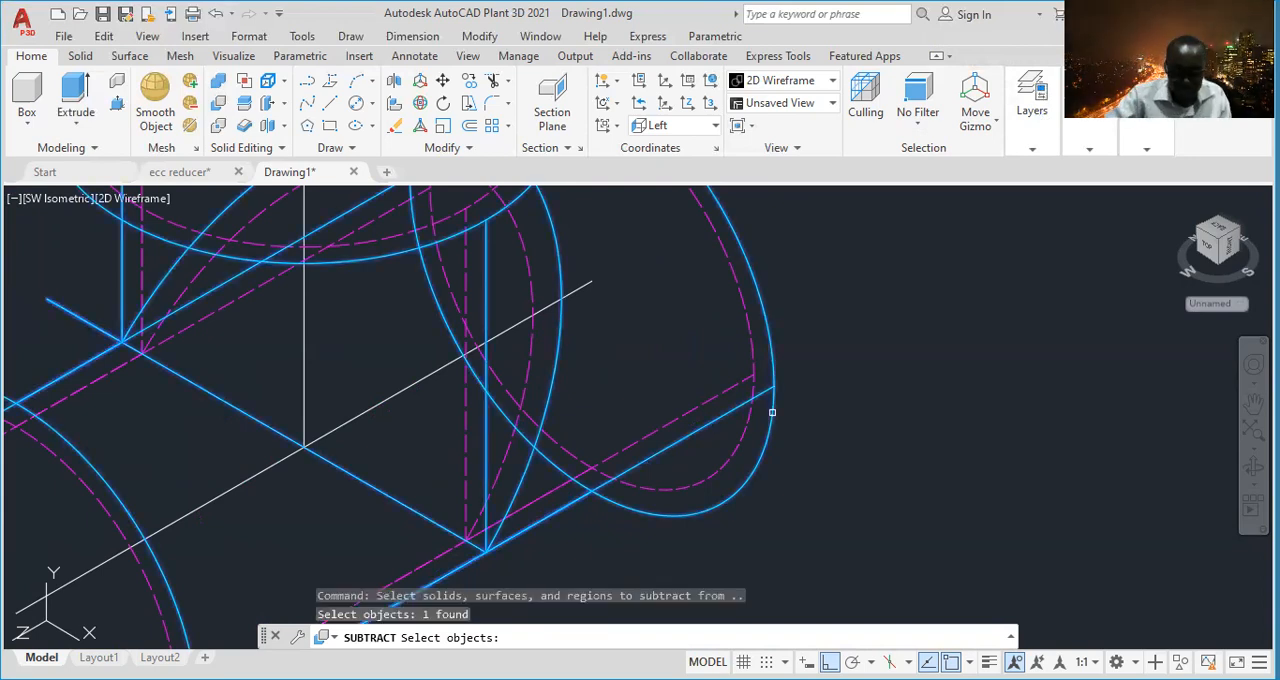
key(Return)
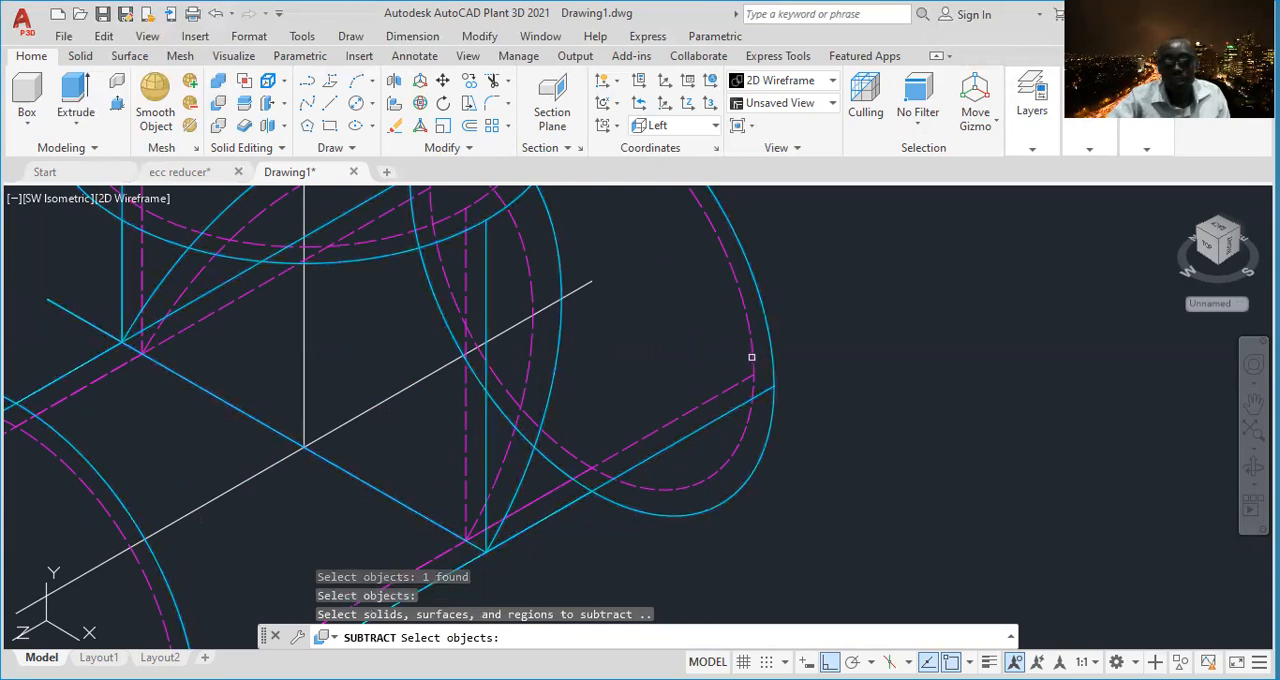
click(751, 356)
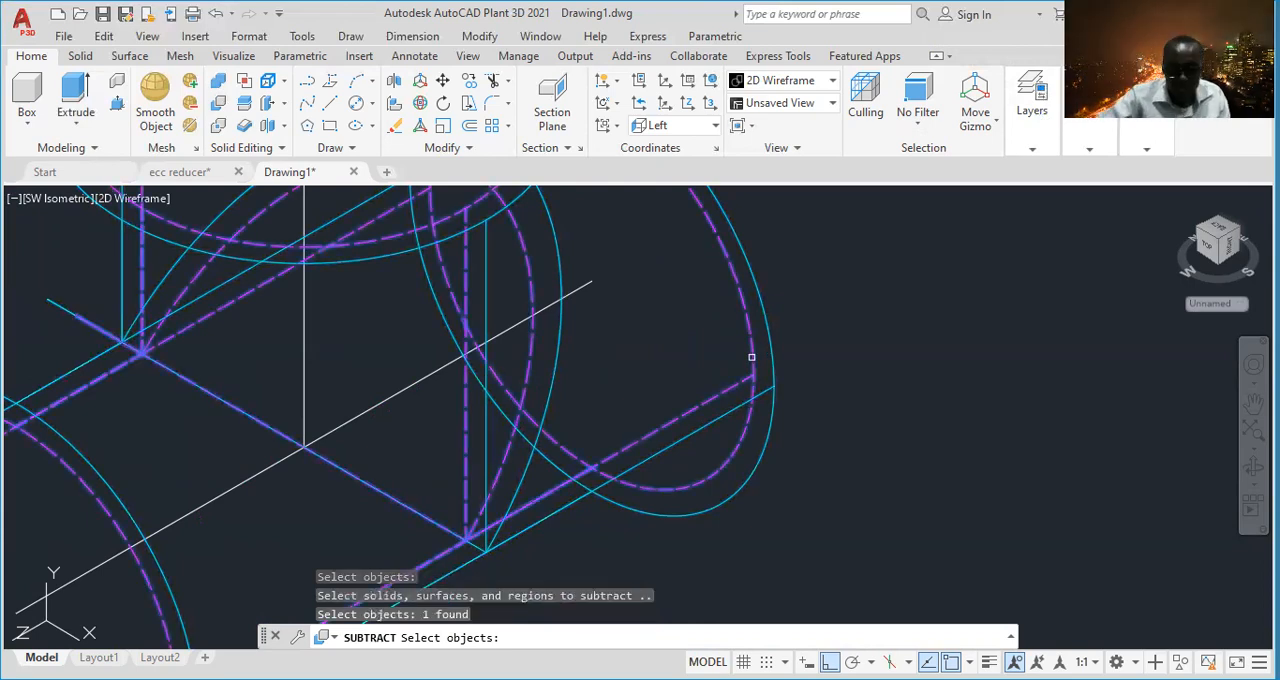
key(Return)
- Set the visual style to Realistic and examine the cyan tee's run and branch openings from several sides
scroll(751, 356, down, 4)
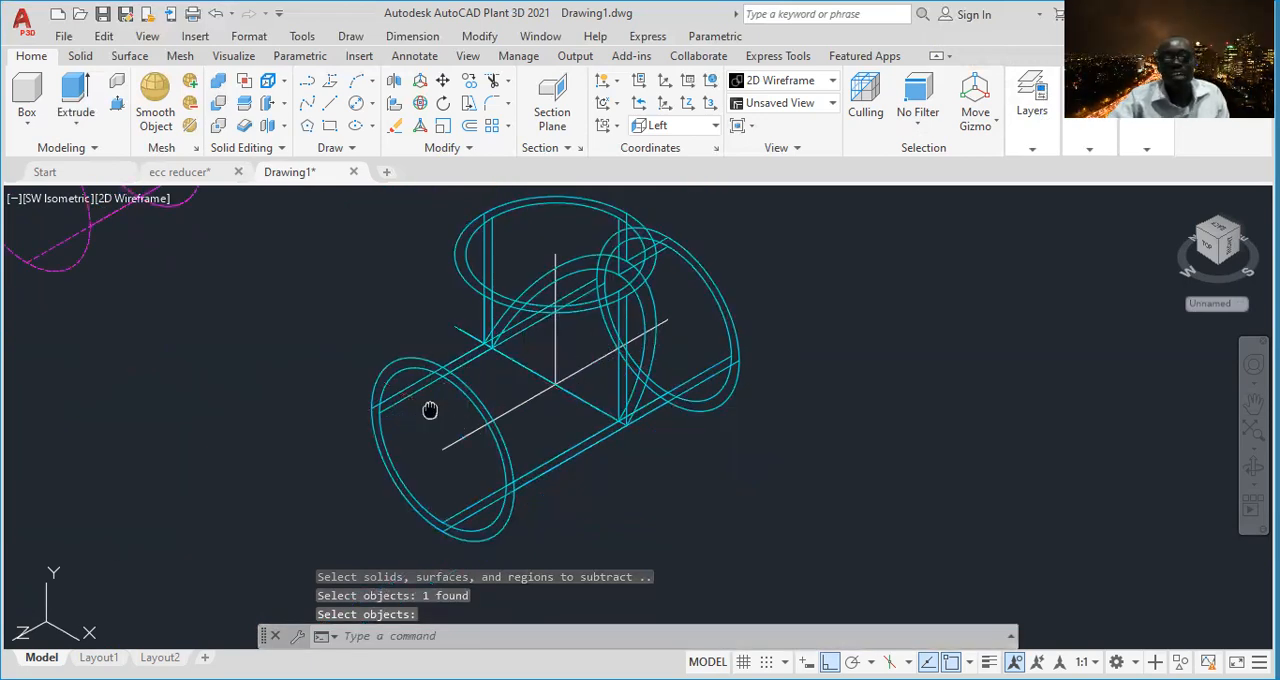
middle_drag(429, 409, 467, 406)
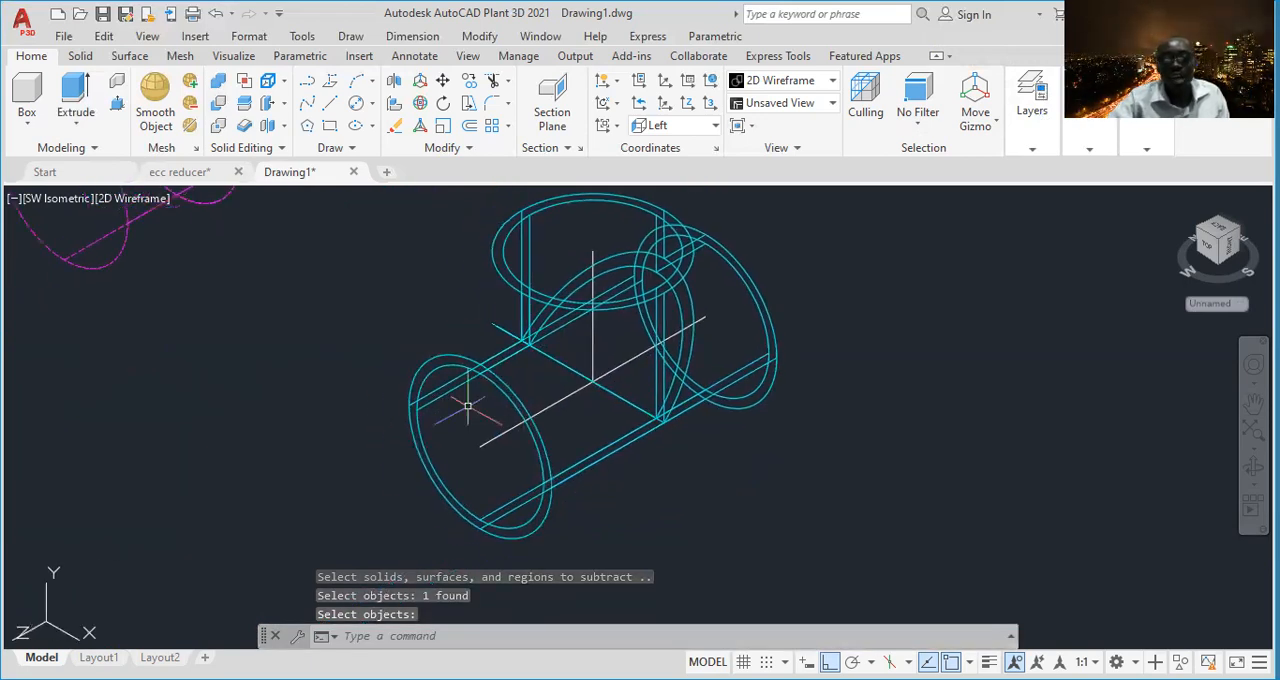
click(138, 200)
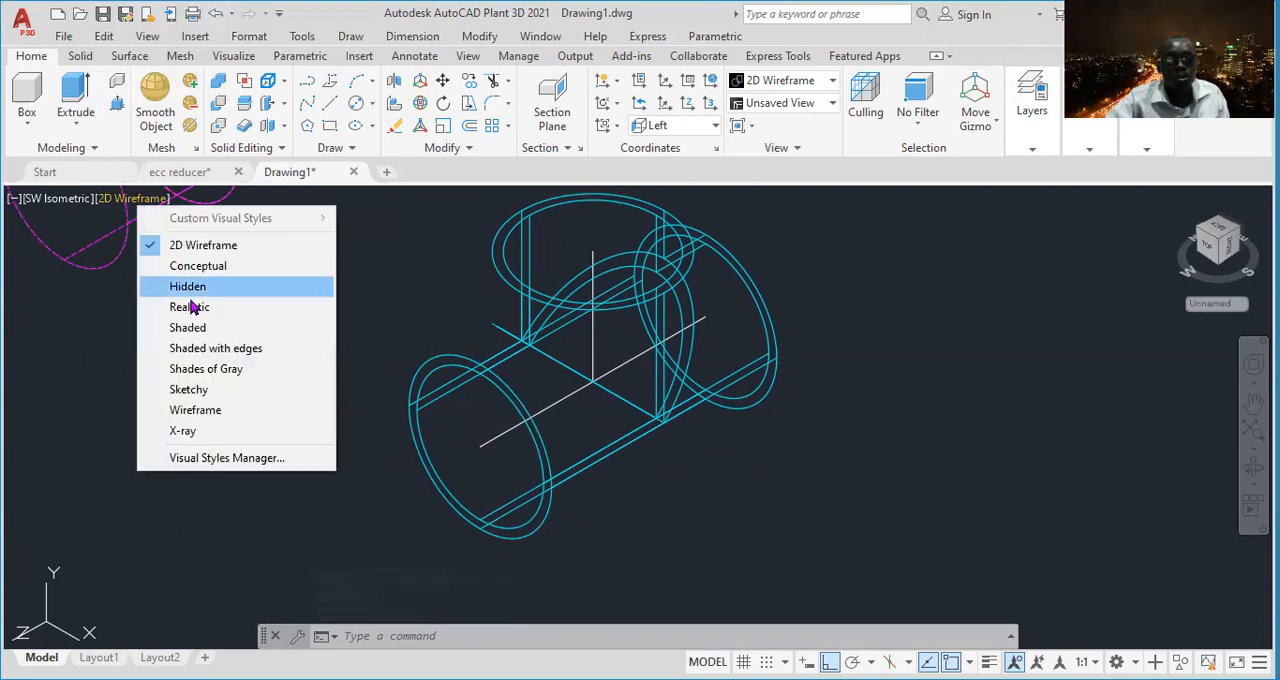
click(190, 307)
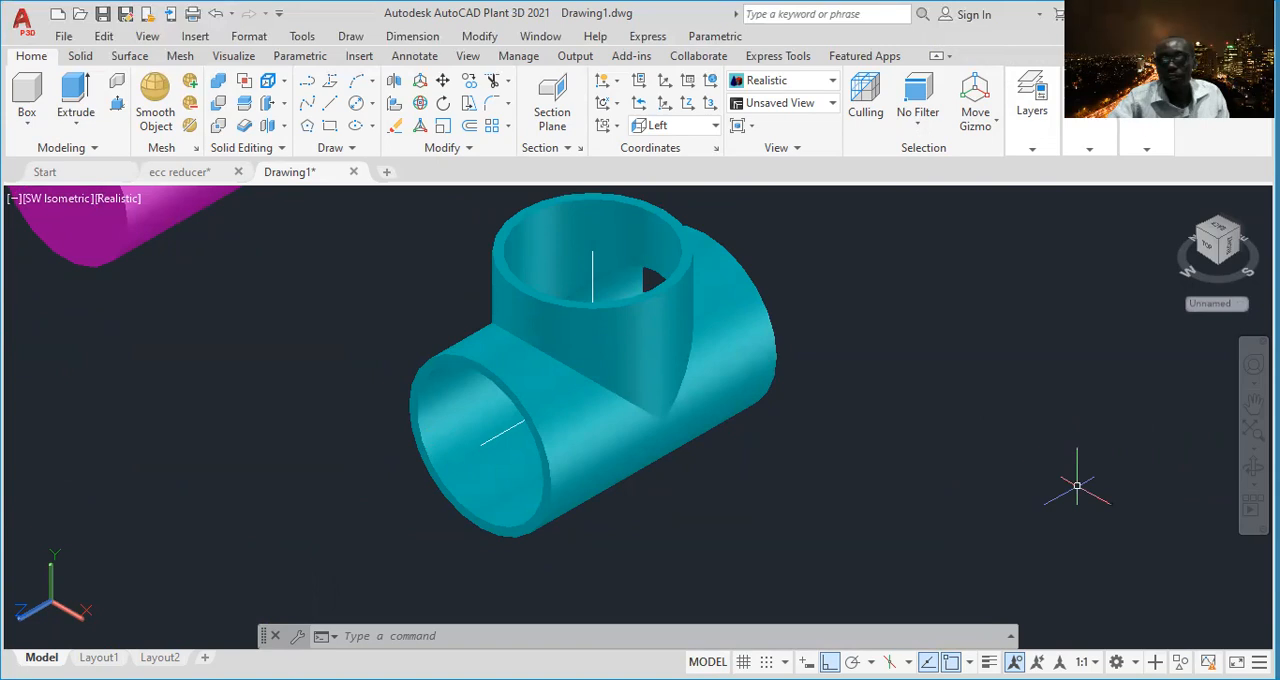
shift+middle_drag(1077, 486, 480, 394)
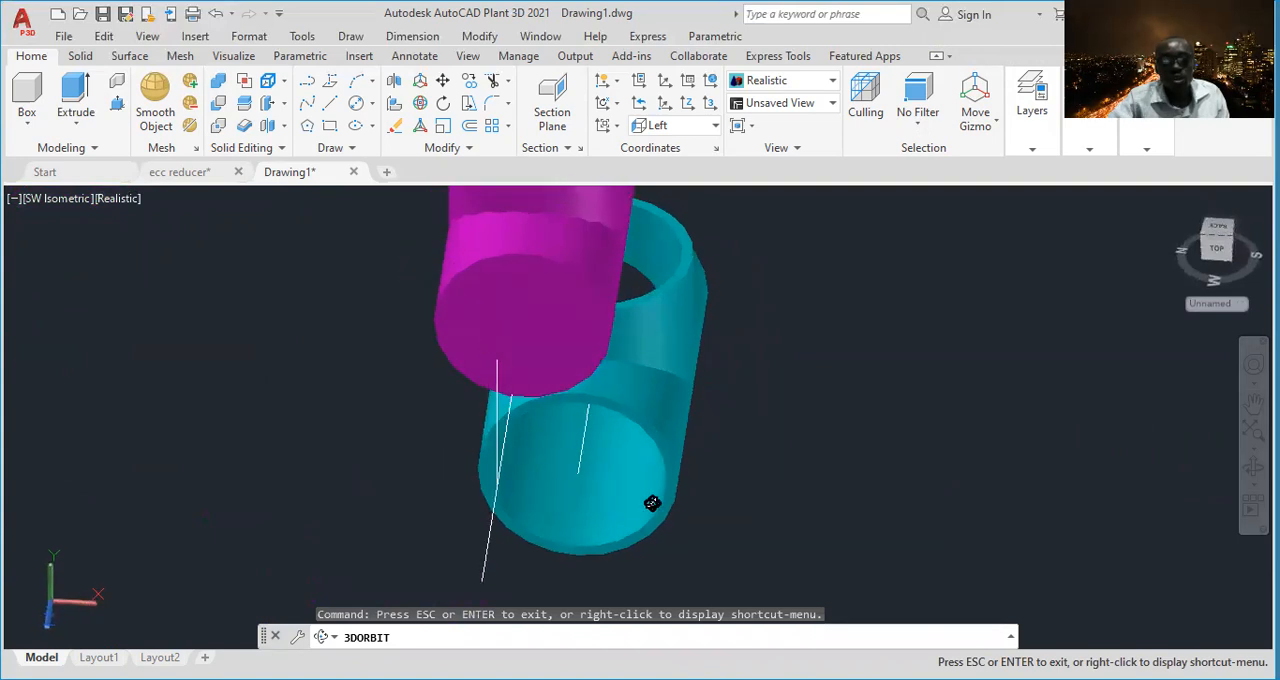
shift+middle_drag(494, 509, 674, 469)
middle_drag(770, 495, 757, 526)
scroll(621, 488, up, 2)
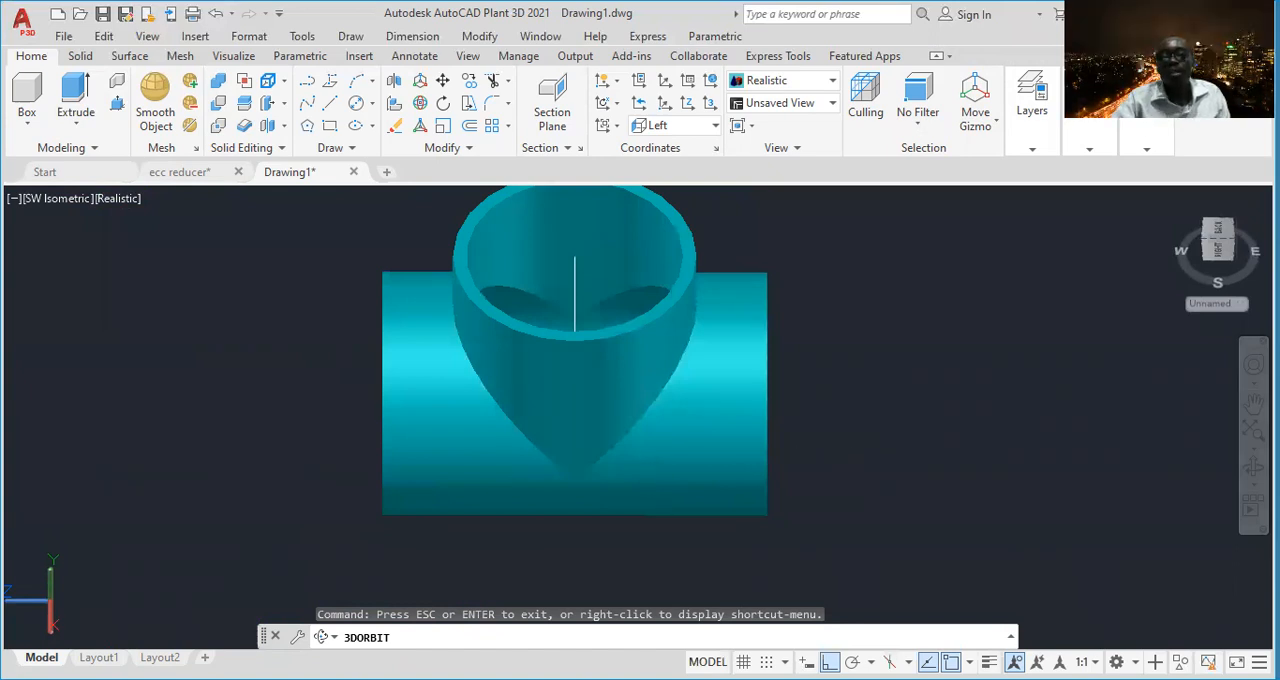
middle_drag(844, 443, 836, 477)
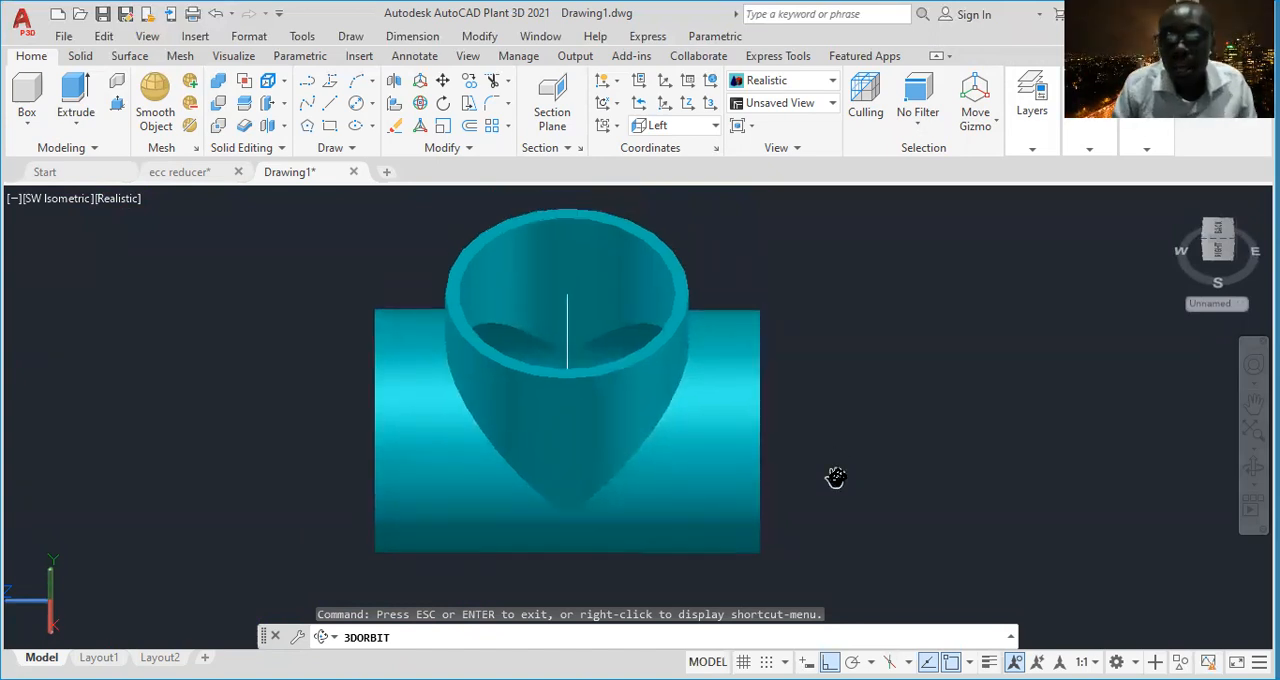